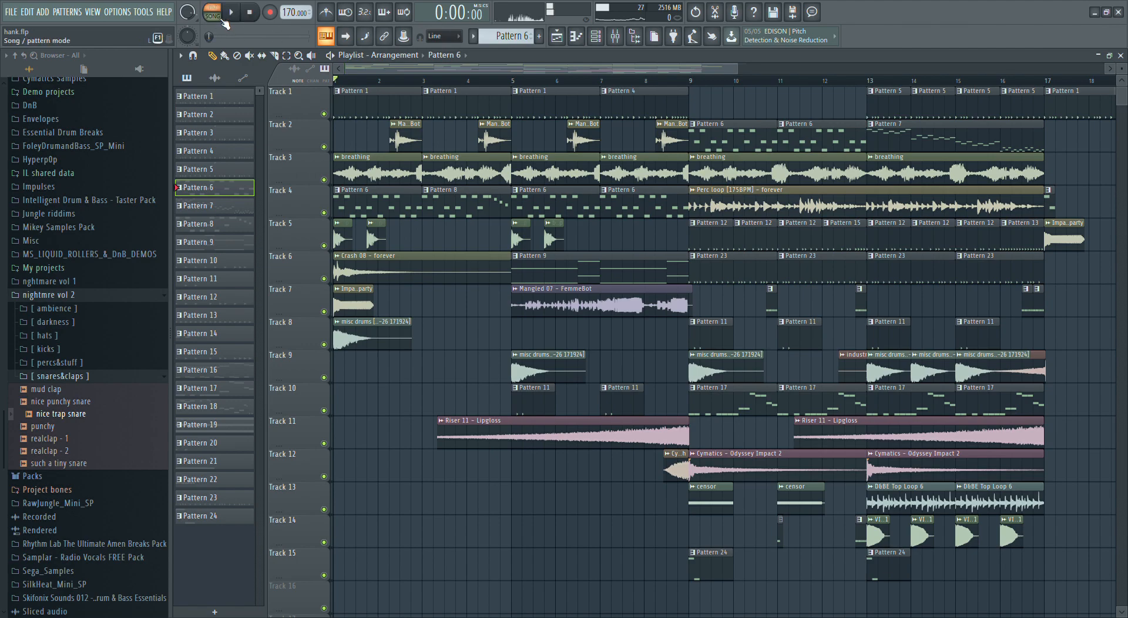
- Look over the whole arrangement in the playlist and open Pattern 1 on Track 1 in the piano roll
left_click_drag(653, 70, 575, 111)
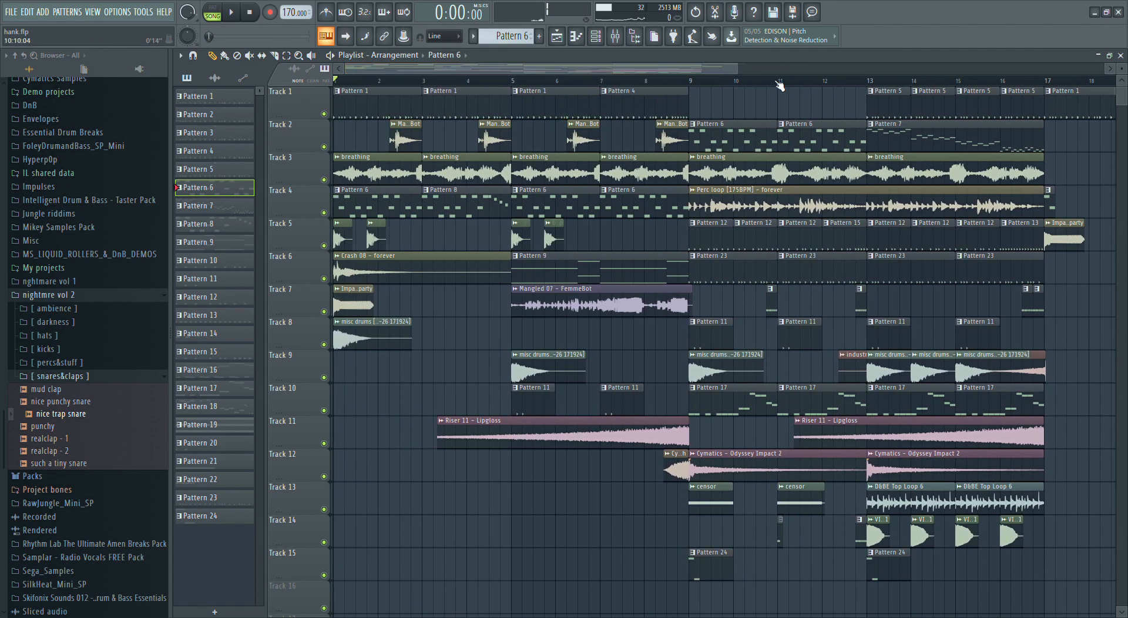
left_click_drag(748, 69, 963, 69)
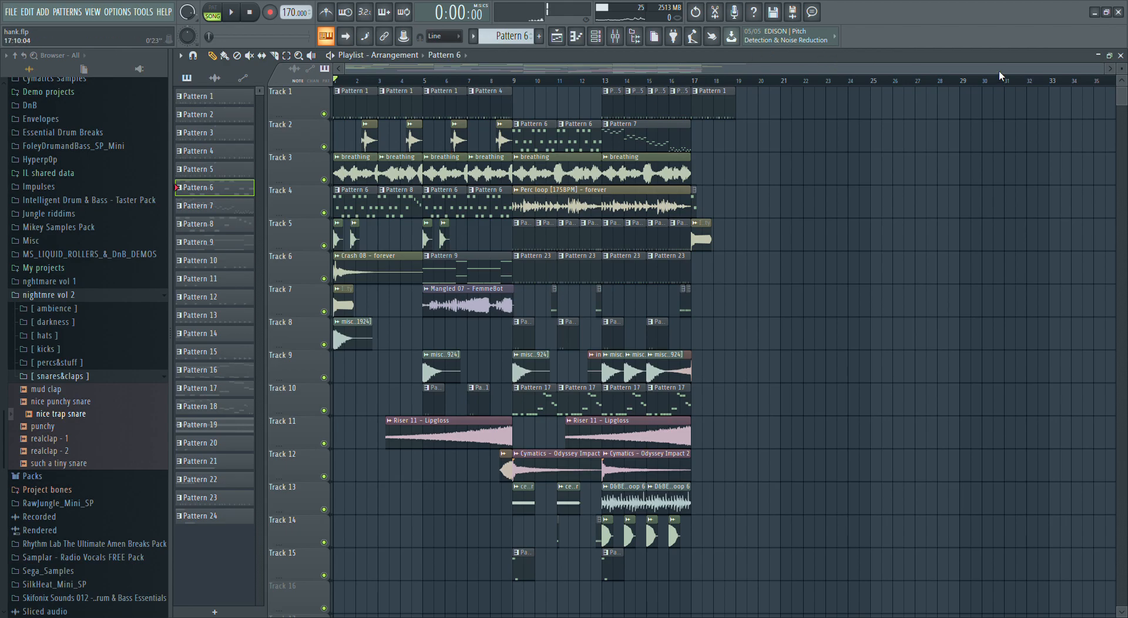
left_click_drag(1100, 78, 441, 115)
double_click(442, 115)
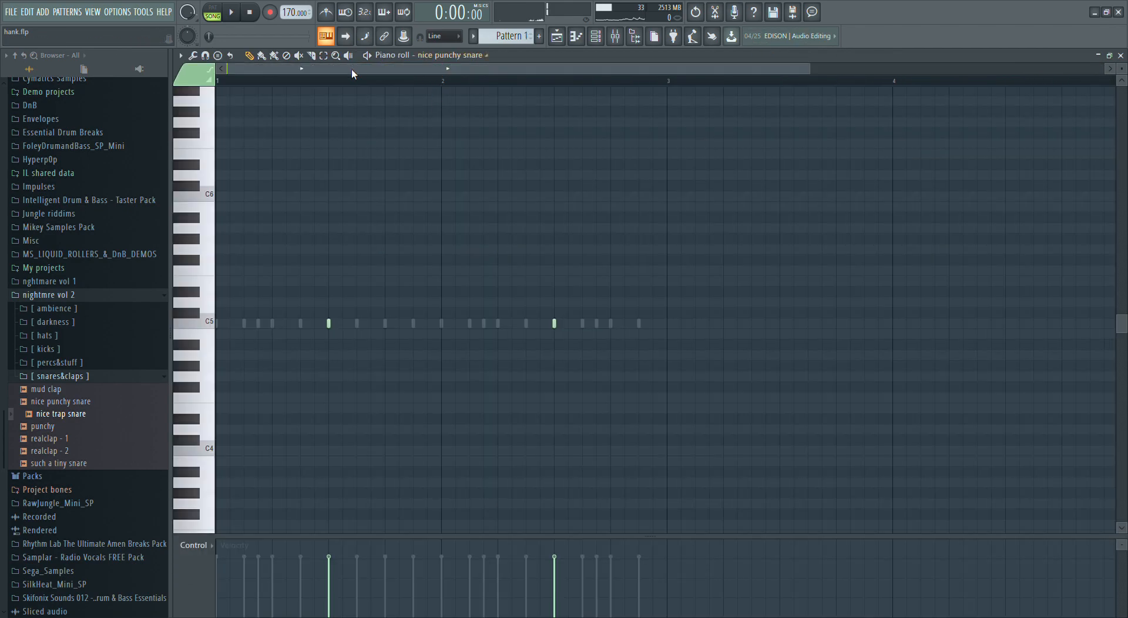
- Check the channel rack and inspect the Pattern 6 clip on Track 4, returning to the playlist
left_click(595, 36)
left_click(557, 36)
double_click(473, 201)
left_click(556, 36)
scroll(452, 75, "down", 5)
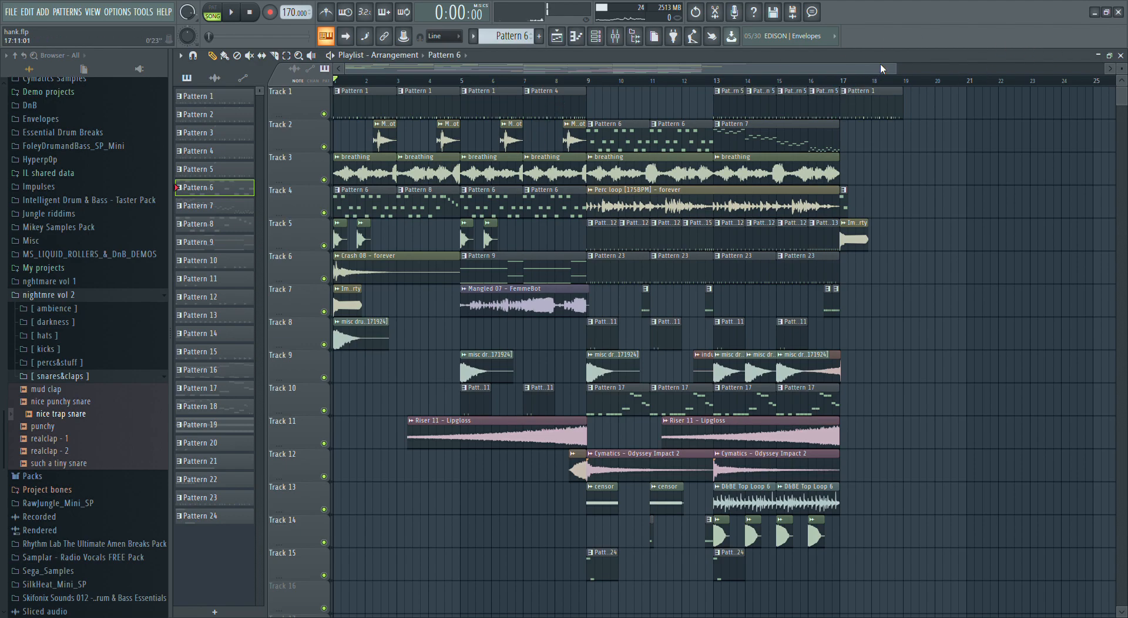
- Inspect the big stomp sample's channel settings from its clip on Track 5 and close them
left_click_drag(896, 69, 723, 28)
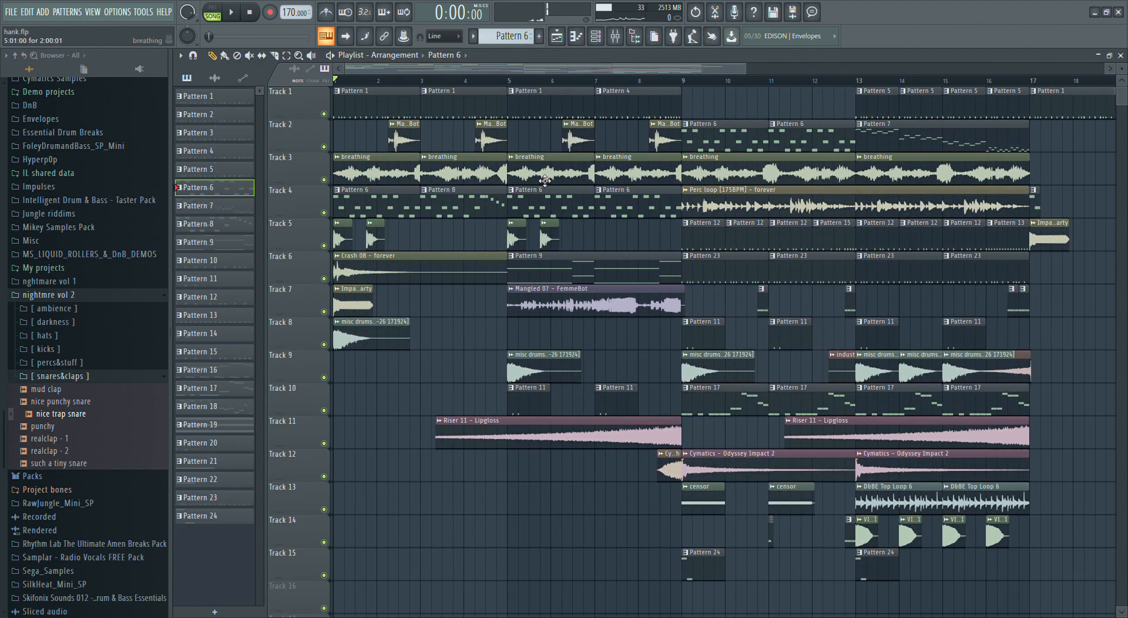
double_click(375, 241)
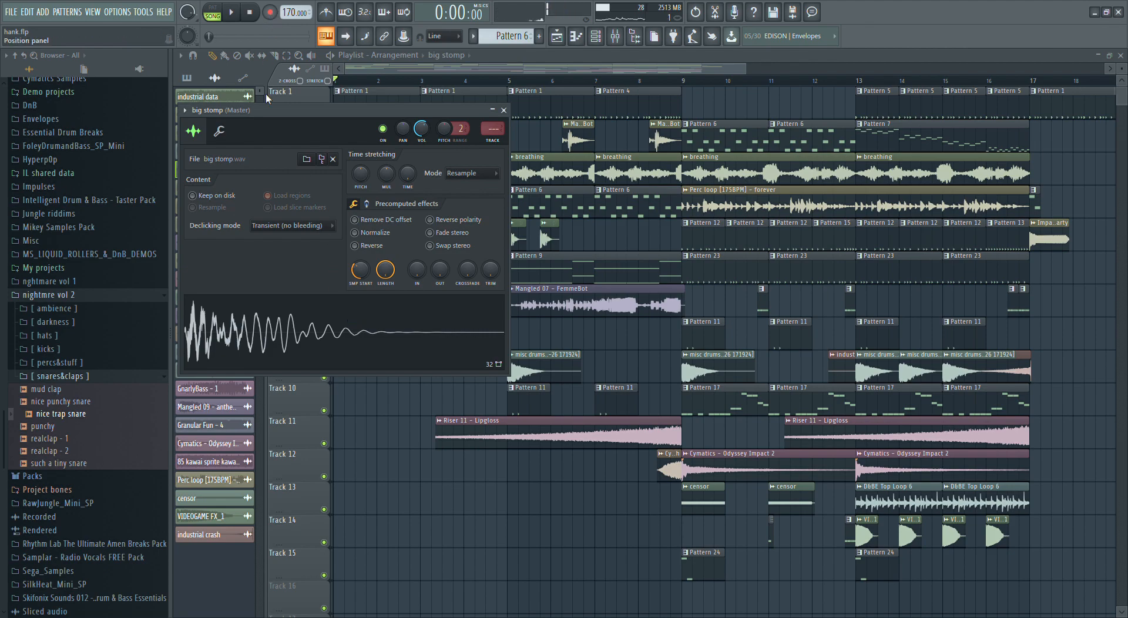
left_click(504, 110)
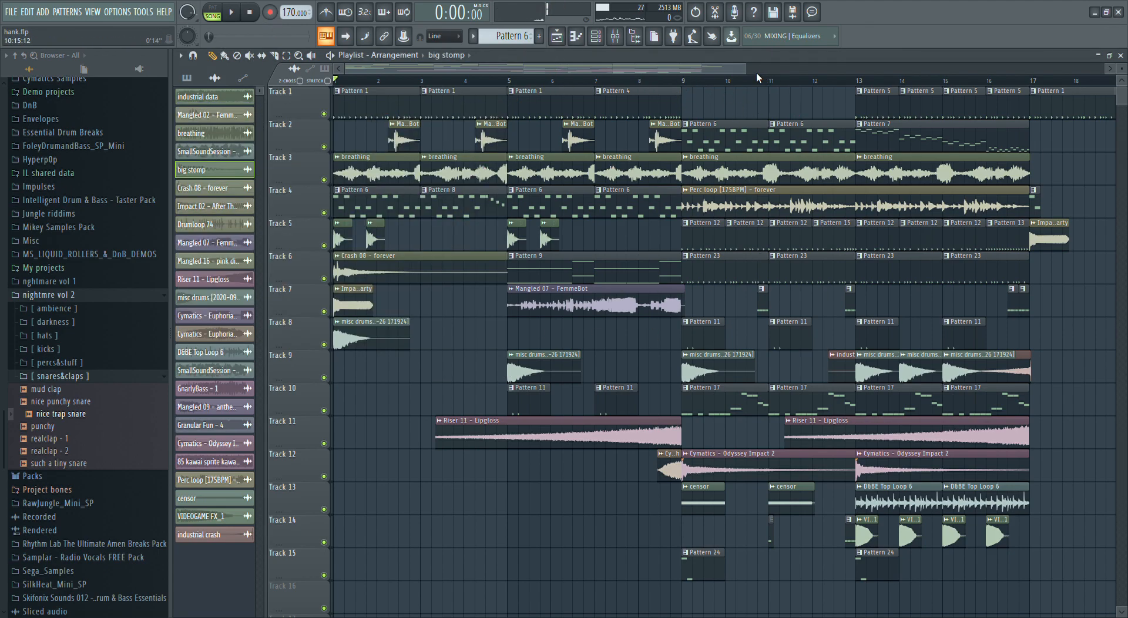
- Open Pattern 1 from Track 1, show its channel rack and inspect the gas channel's sampler settings
double_click(535, 106)
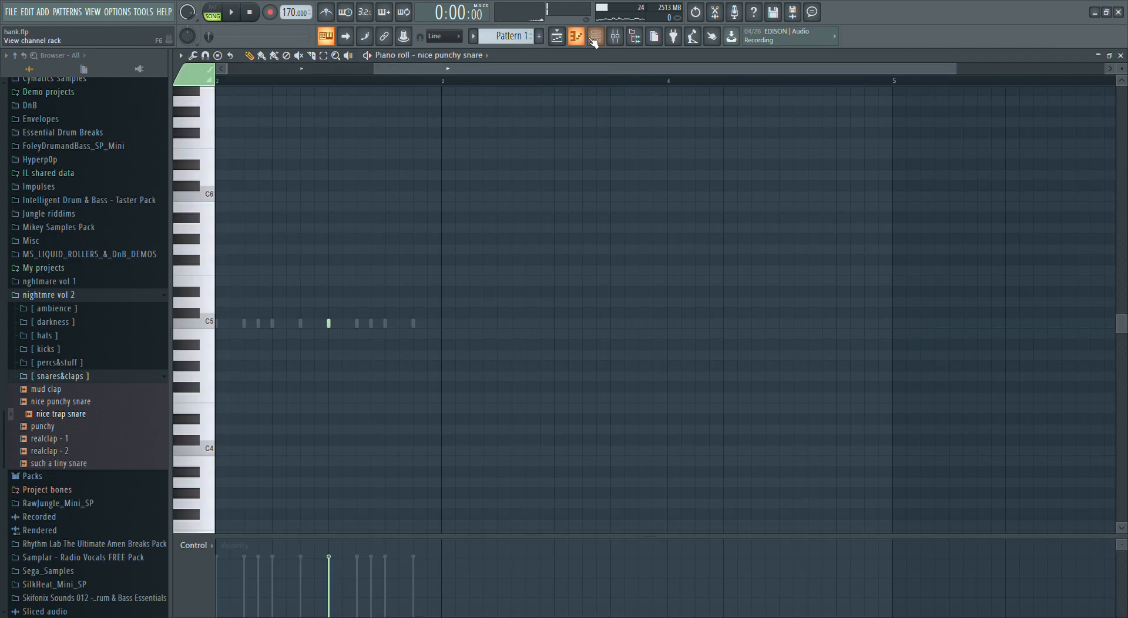
left_click(595, 38)
scroll(642, 249, "up", 6)
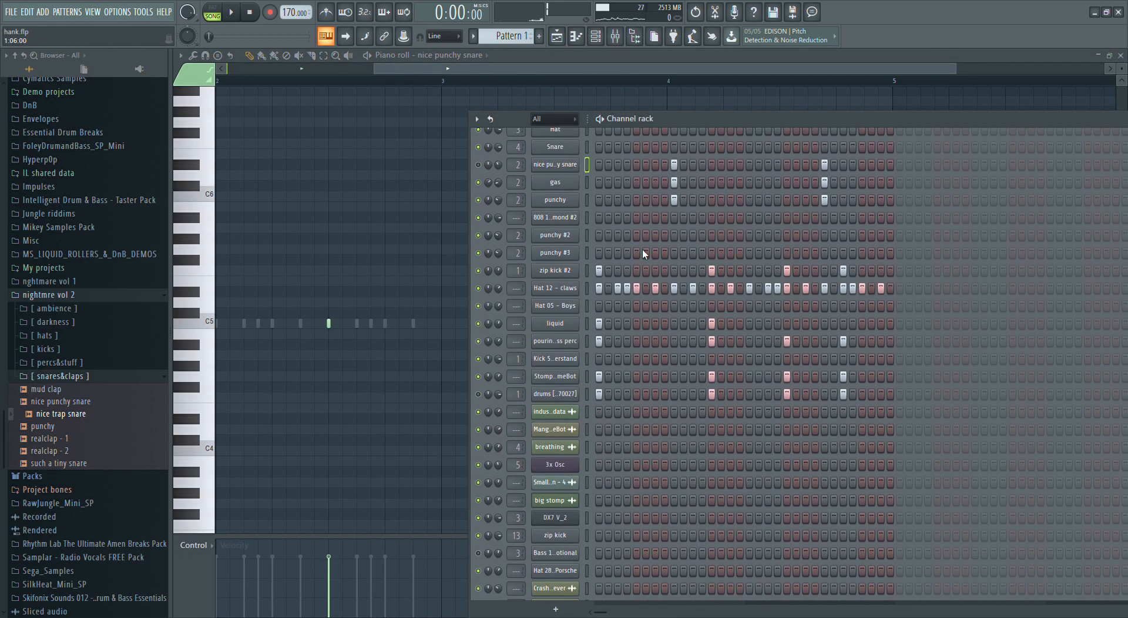
left_click(552, 186)
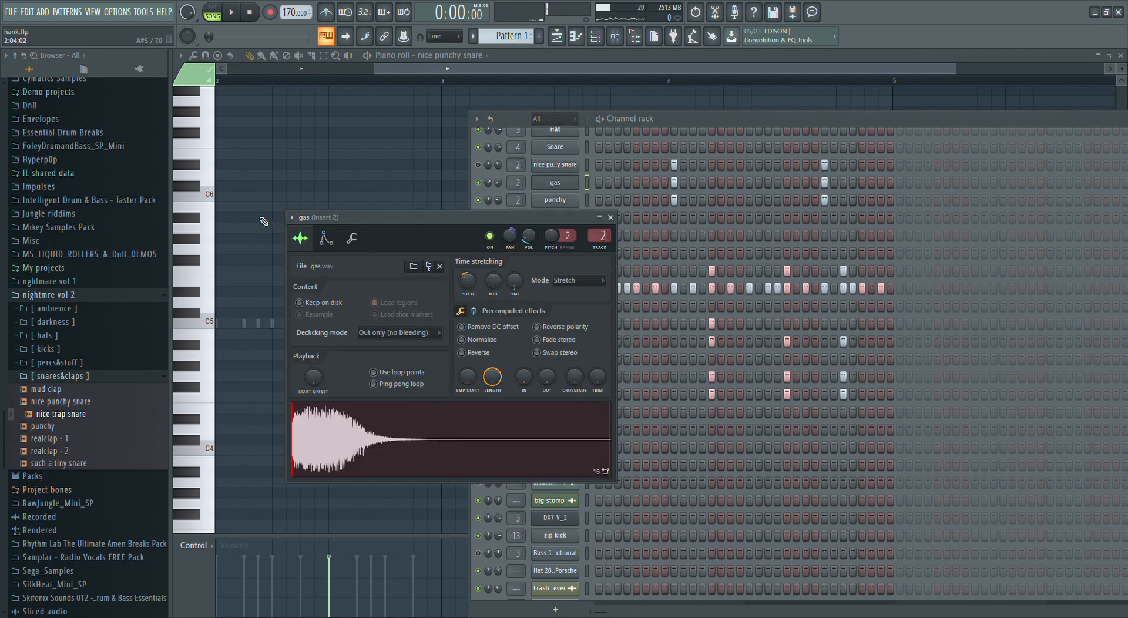
- Find and audition the nice trap snare sample in the nightmre vol 2 snares&claps folder
scroll(90, 297, "up", 3)
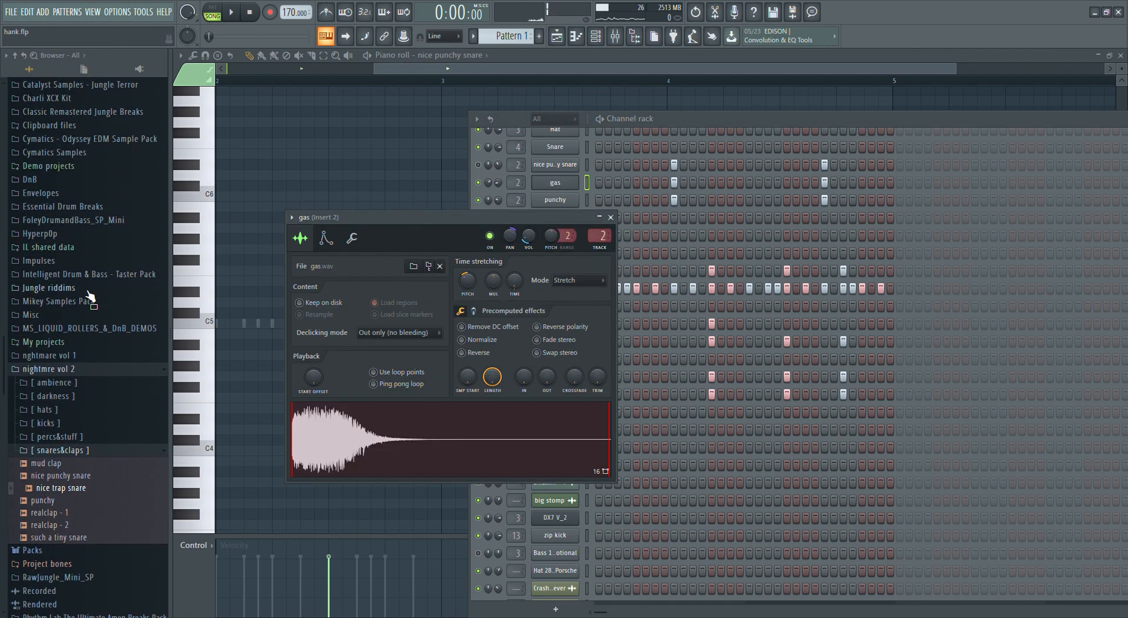
scroll(90, 296, "down", 6)
scroll(90, 297, "up", 5)
scroll(90, 297, "down", 4)
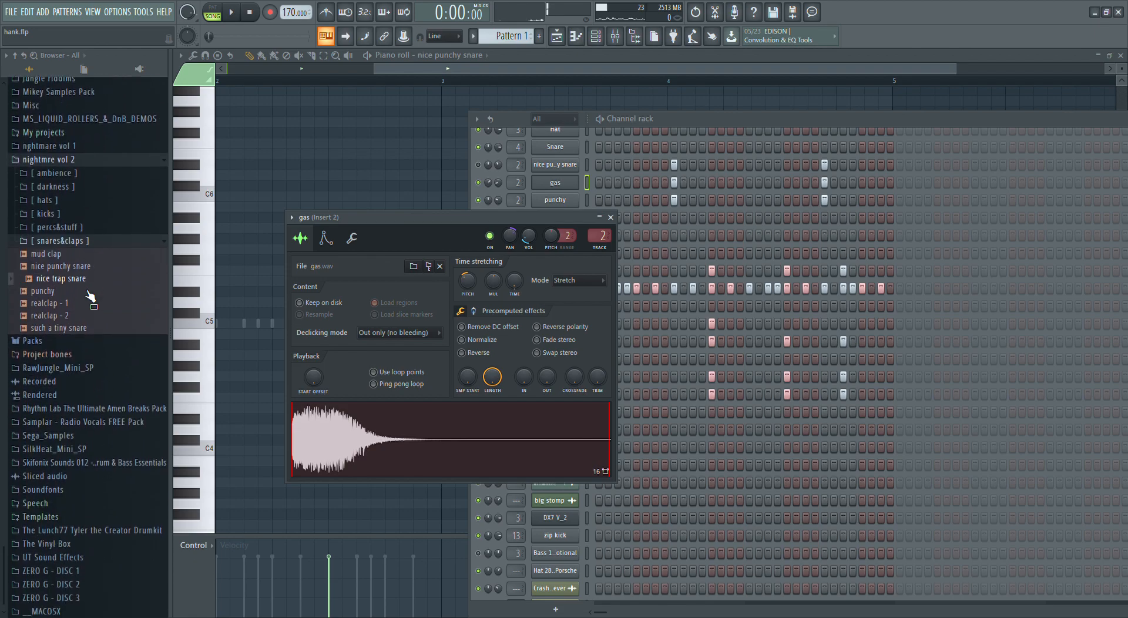
left_click(85, 280)
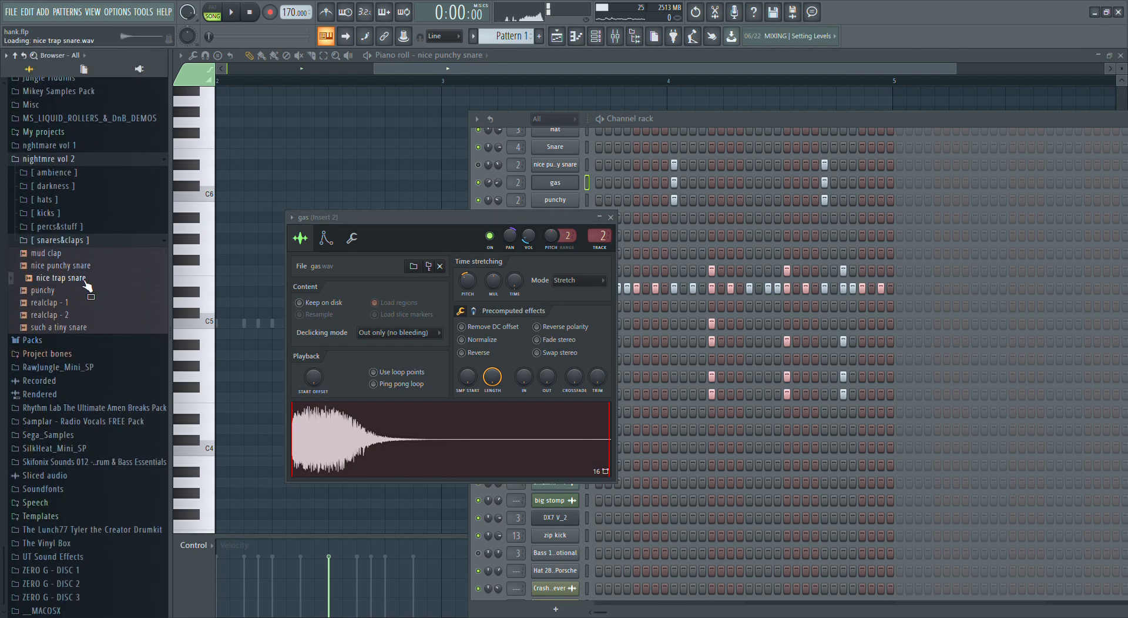
- Collapse the nightmre vol 2 folder and look through The Lunch77 Tyler the Creator Drumkit folder
left_click(69, 158)
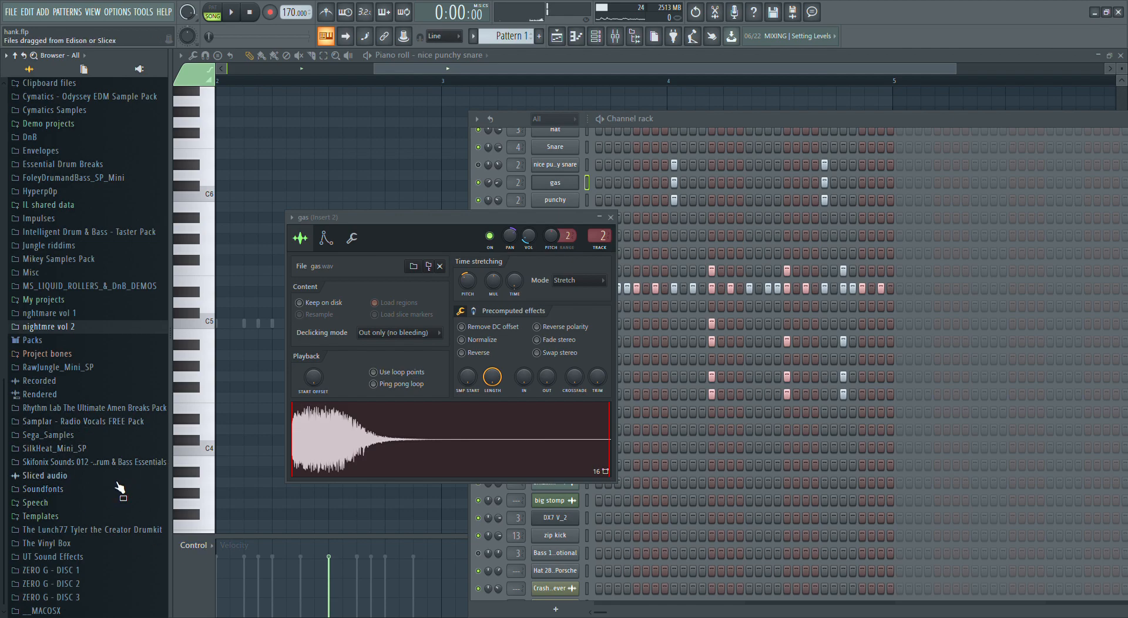
left_click(89, 530)
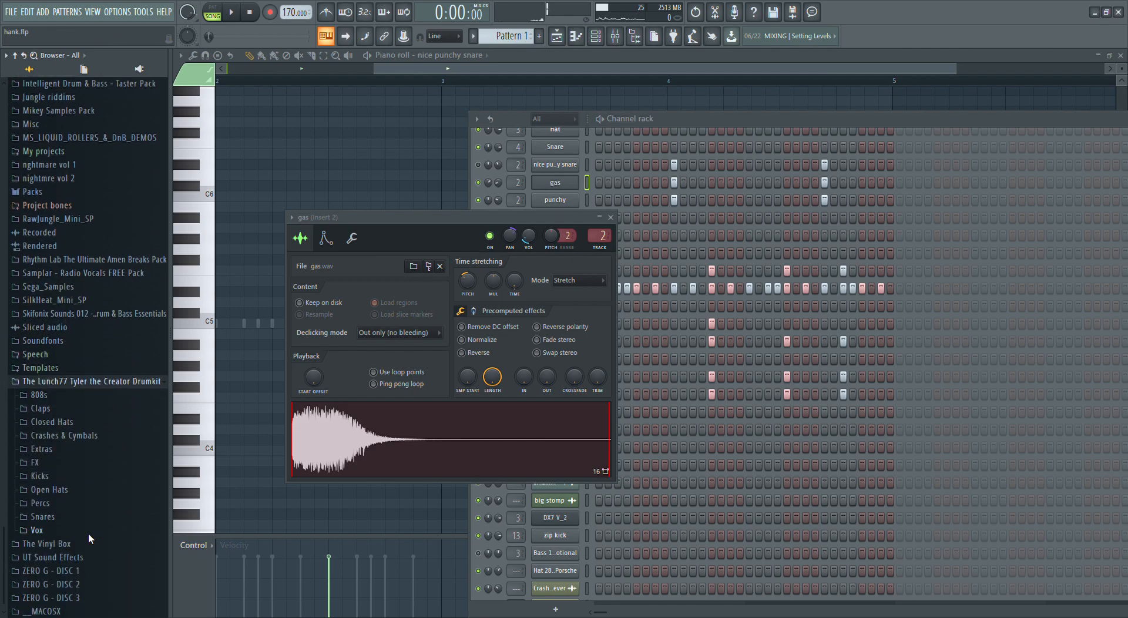
left_click(73, 381)
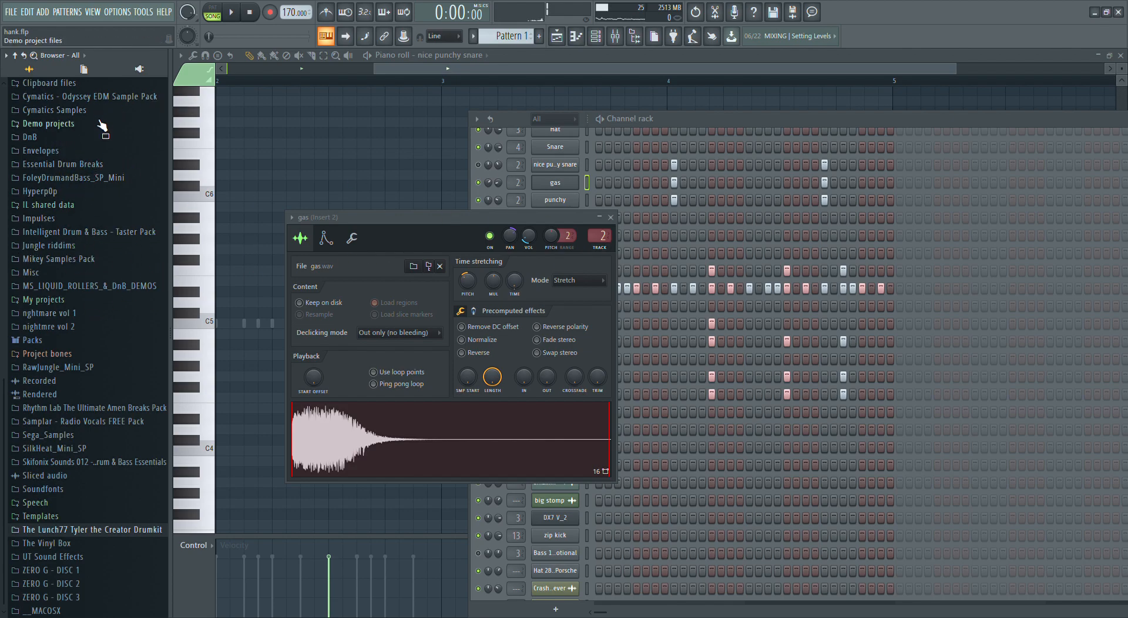
- Open the Classic Remastered Jungle Breaks folder and audition the ES_31s_10(G#)_175 break
scroll(99, 126, "up", 4)
left_click(71, 215)
left_click(73, 211)
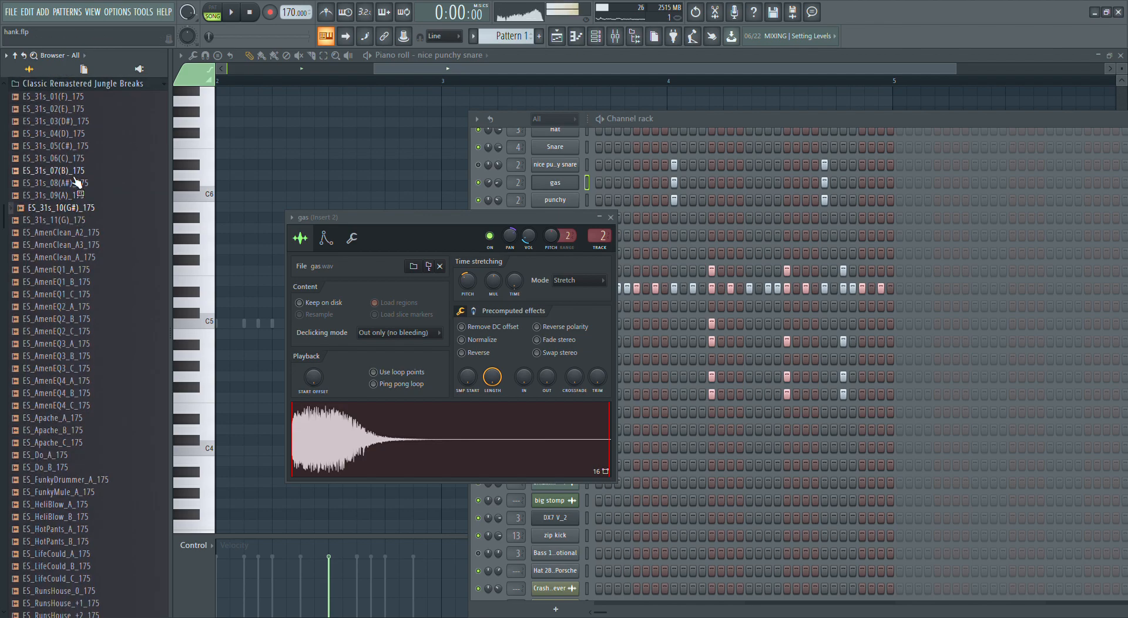
scroll(73, 182, "up", 2)
left_click(47, 183)
- Look through the nightmare vol 1 sample folder in the browser and collapse it
left_click(41, 330)
left_click_drag(57, 250, 56, 159)
left_click_drag(61, 299, 46, 350)
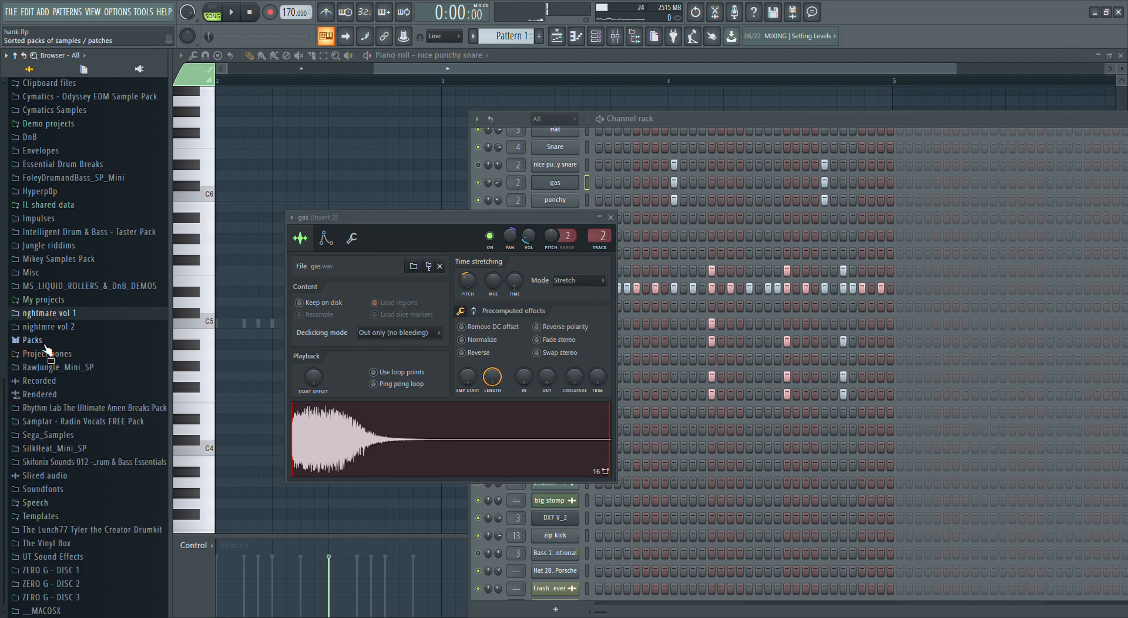
- Move the channel rack fully into view, switch to pattern mode and play Pattern 1 briefly
left_click(668, 121)
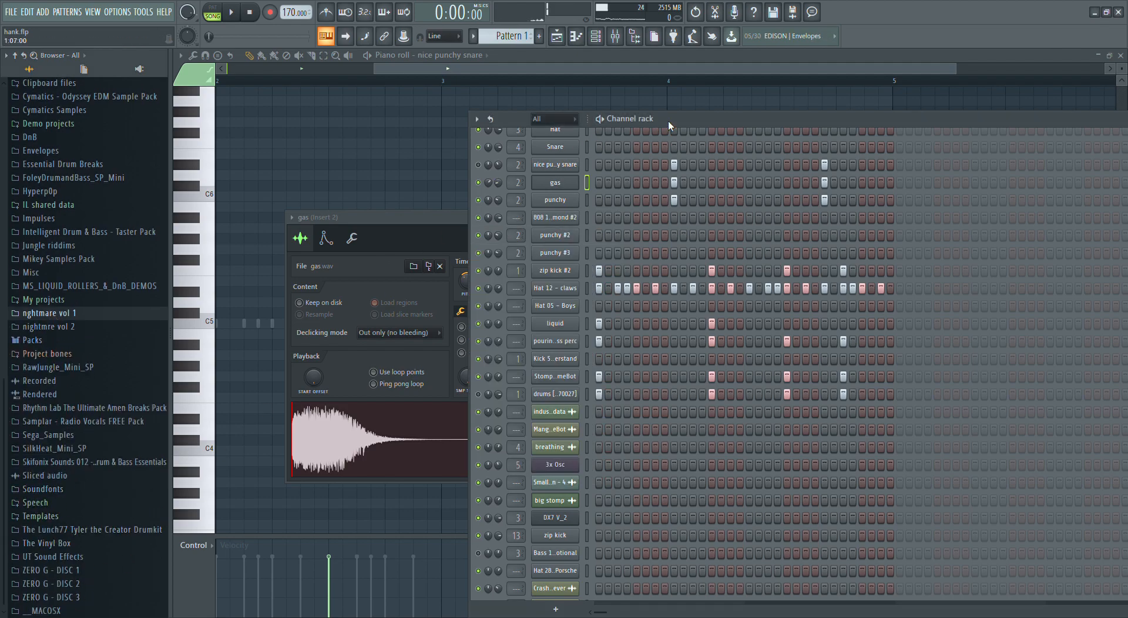
left_click_drag(674, 122, 452, 92)
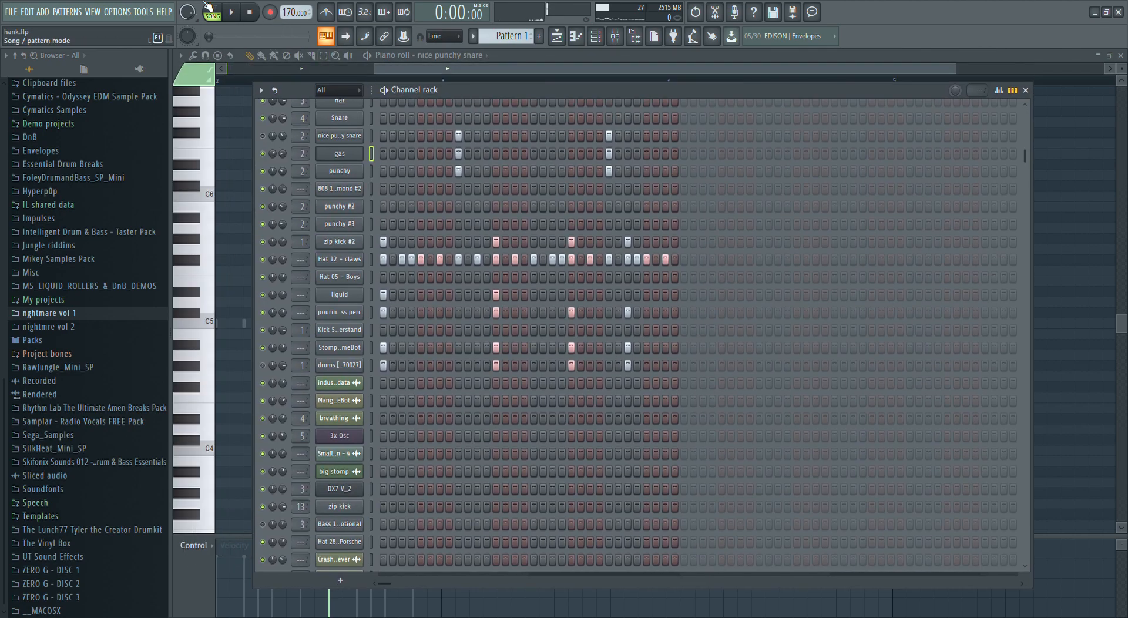
left_click(208, 8)
left_click(230, 12)
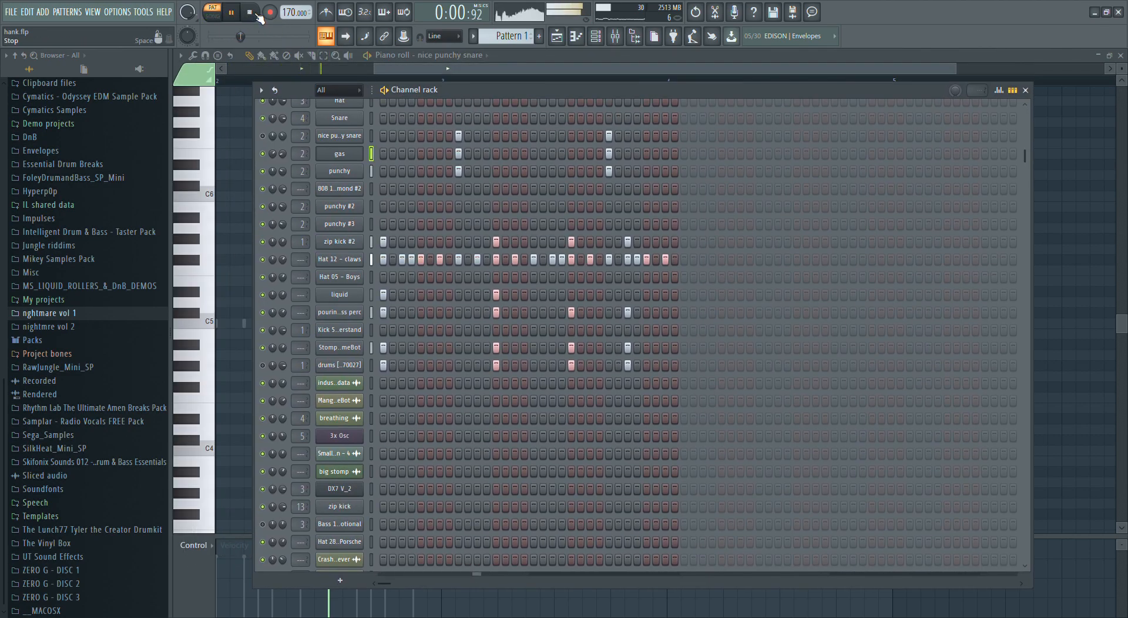
key("space")
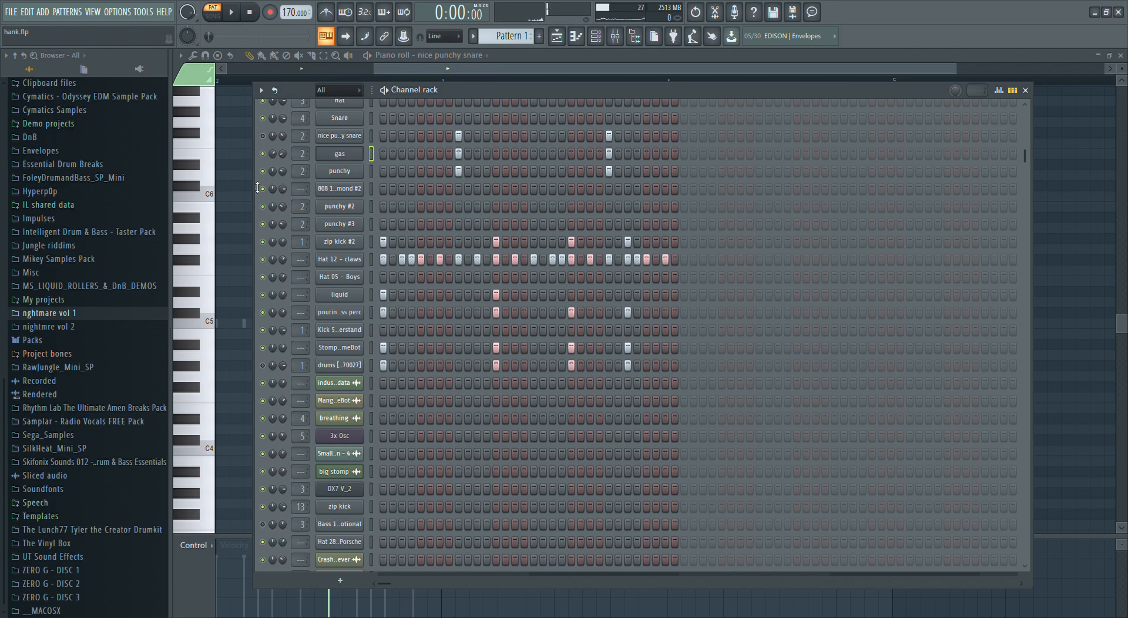
left_click(336, 368)
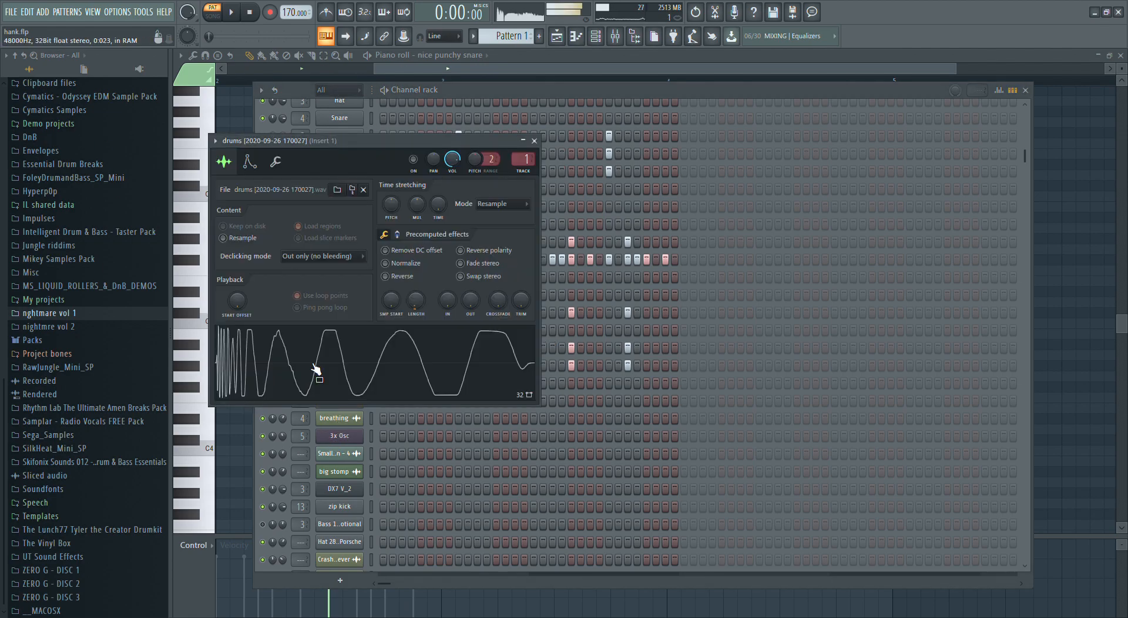
left_click(299, 89)
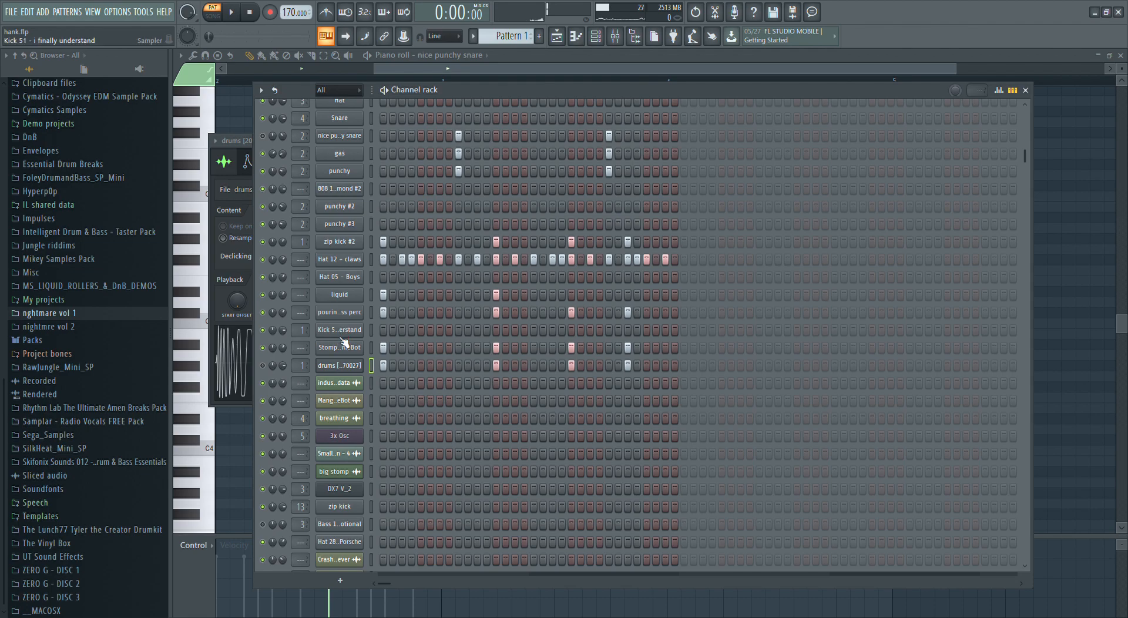
left_click(340, 348)
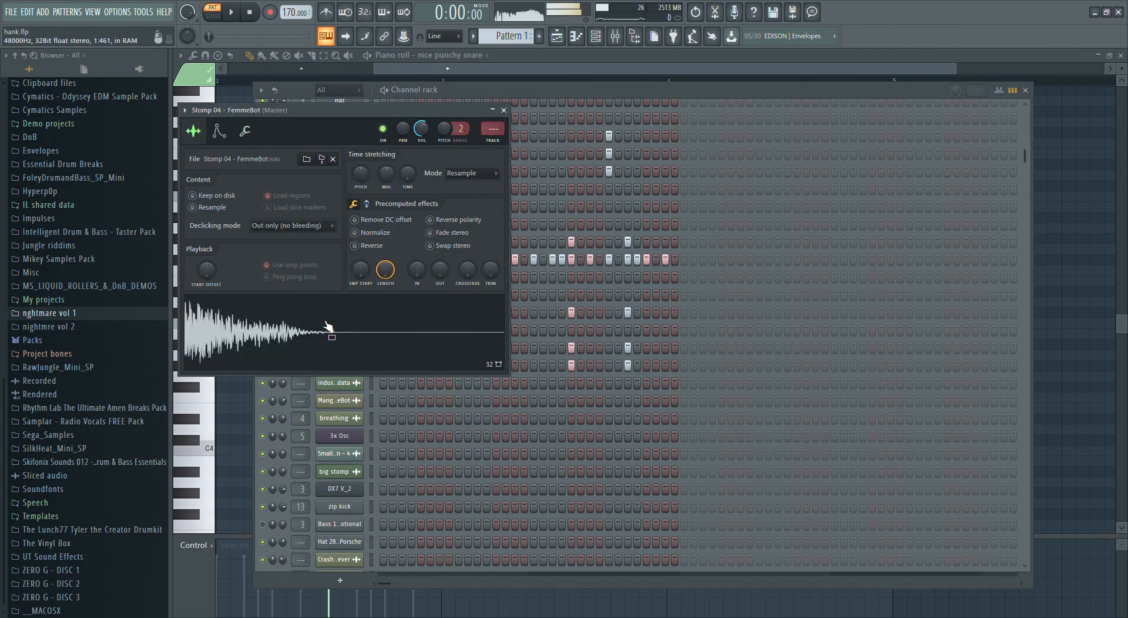
left_click(461, 98)
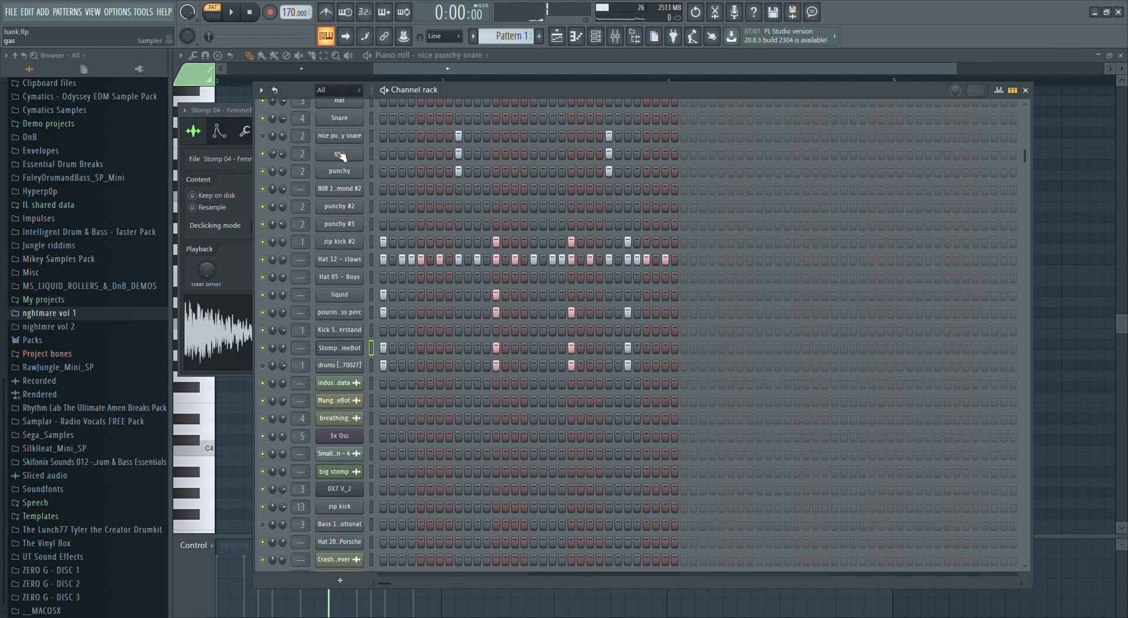
left_click(349, 241)
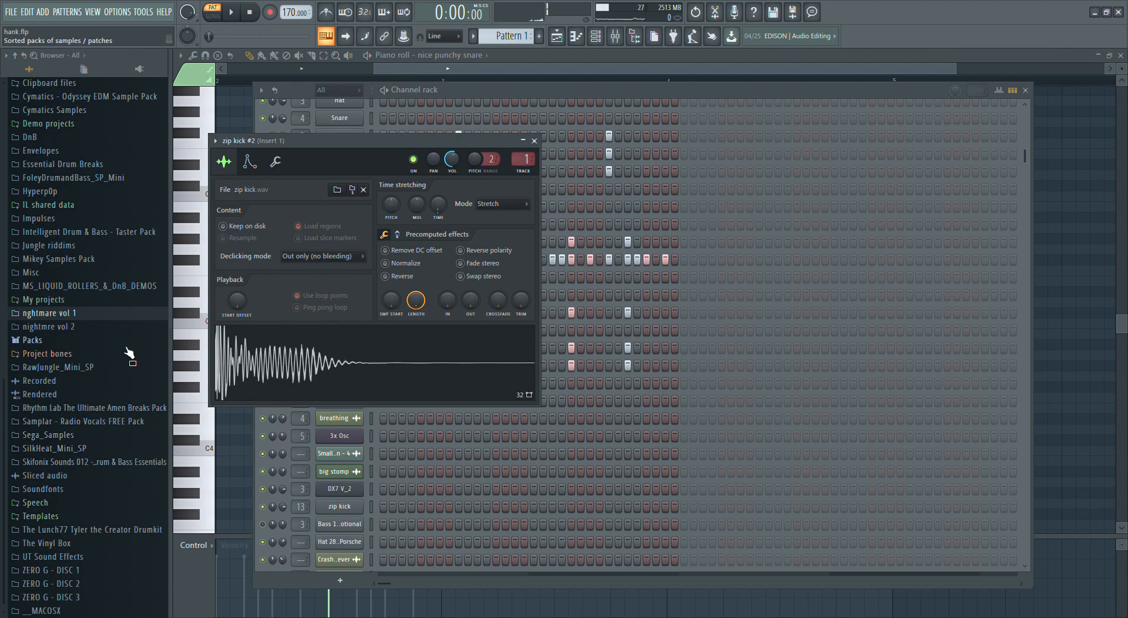
- Show the kick samples in the nightmre vol 2 kicks folder
left_click(58, 327)
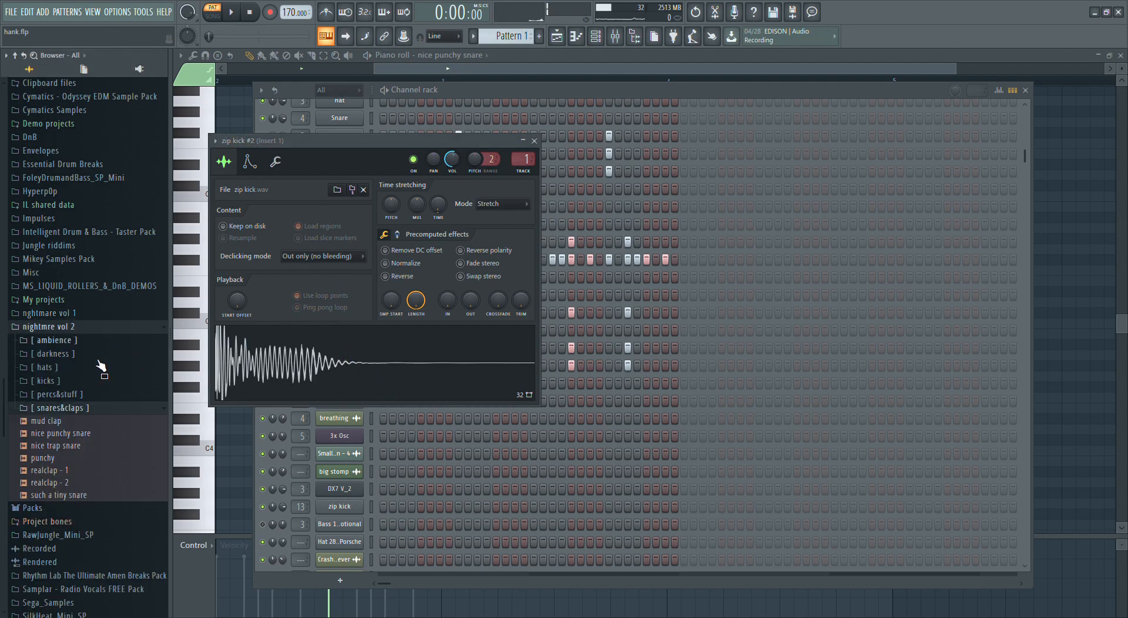
left_click(61, 385)
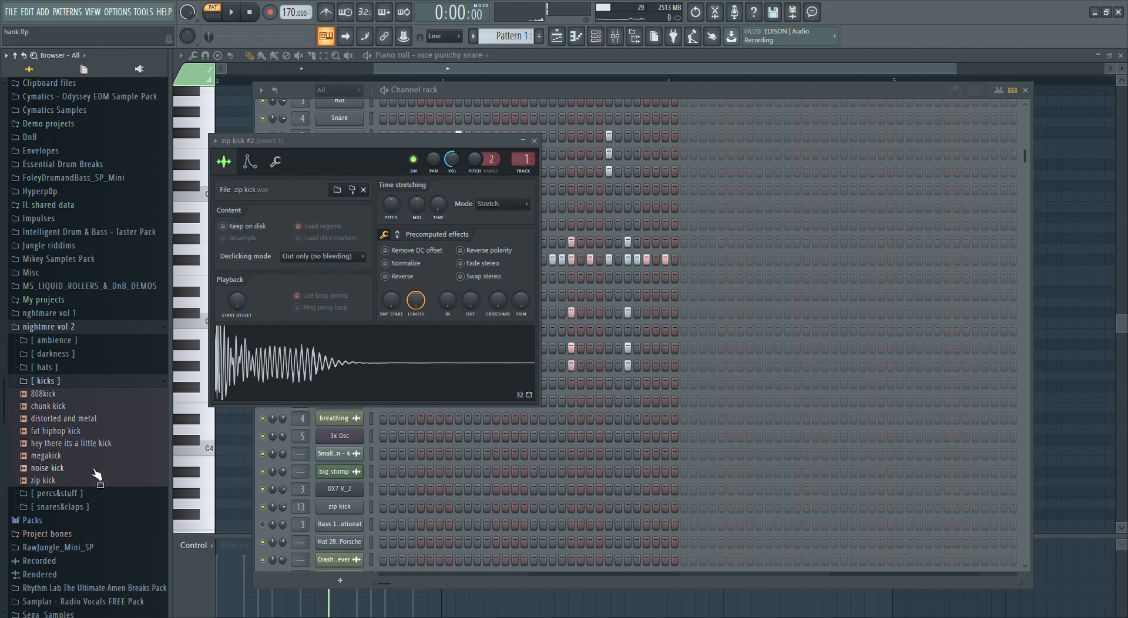
- Open the mixer on Insert 1, restore it to a smaller window and place it over the channel rack
left_click(621, 42)
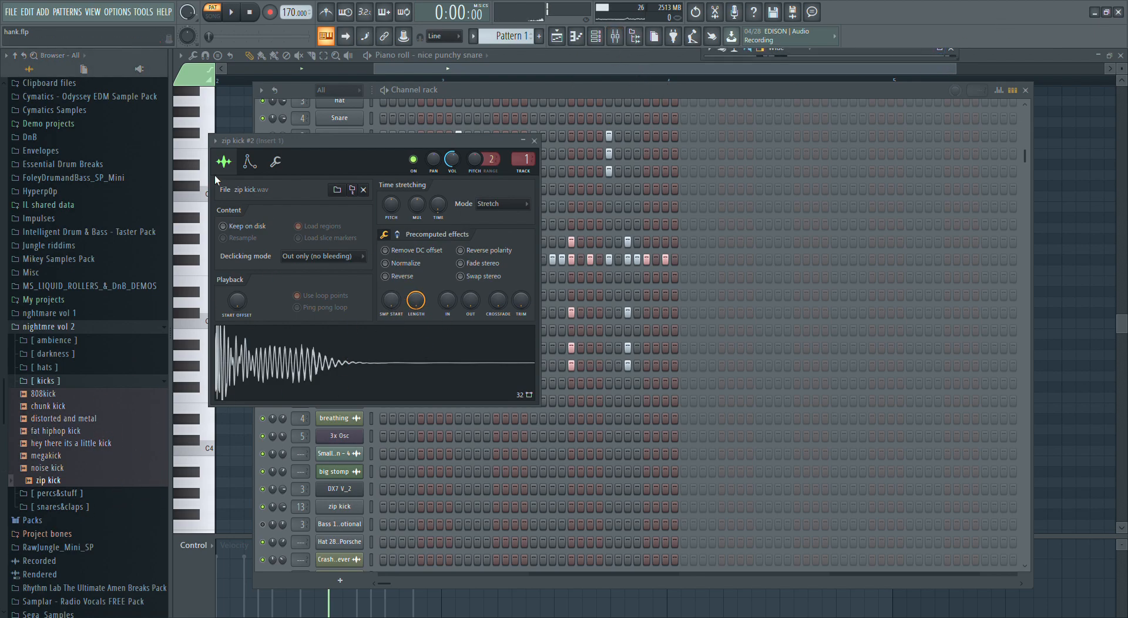
left_click(942, 55)
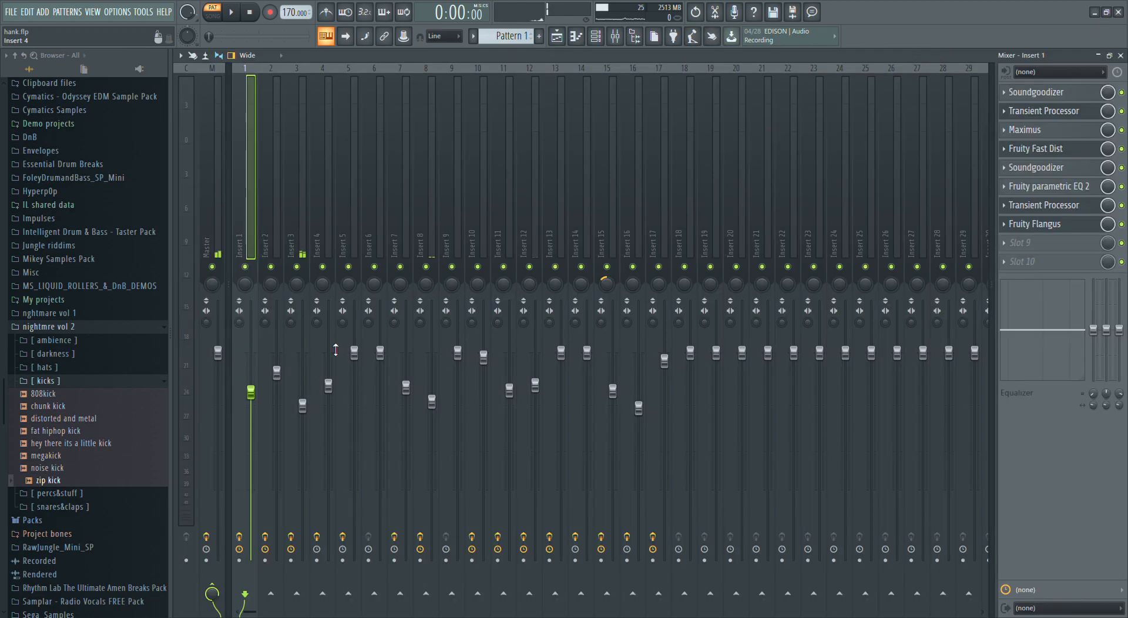
left_click(1097, 56)
left_click_drag(943, 63, 943, 312)
left_click_drag(898, 49, 561, 113)
- Examine the Soundgoodizer, Maximus and Fruity Fast Dist effects on the kick's Insert 1
left_click(541, 143)
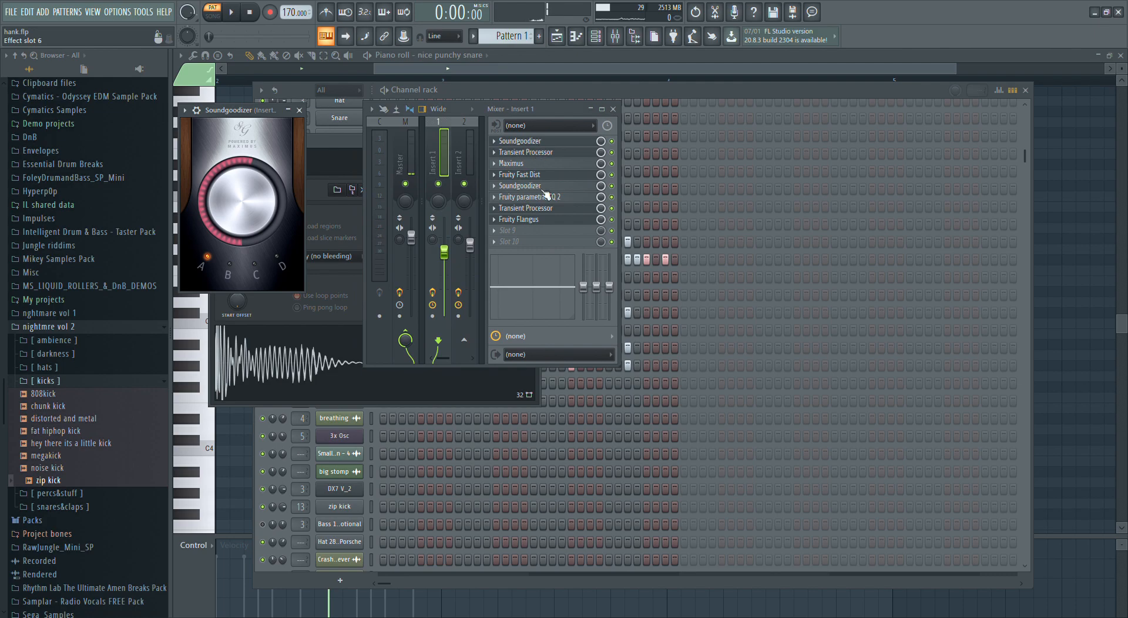
left_click(525, 163)
left_click_drag(470, 144, 784, 202)
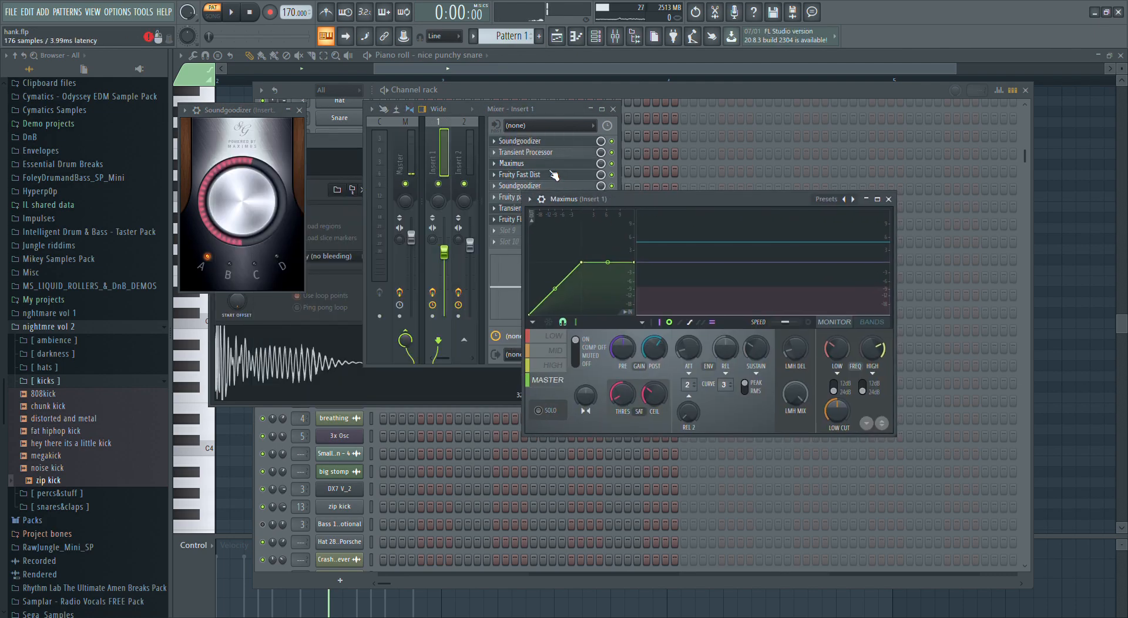
left_click(550, 165)
left_click(552, 175)
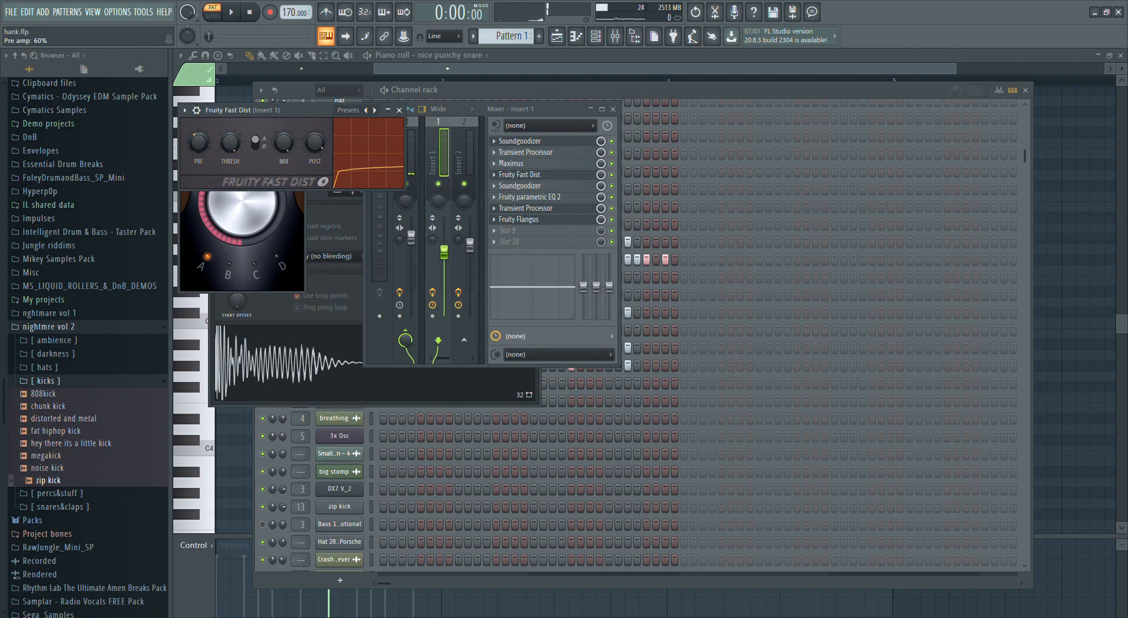
left_click(528, 165)
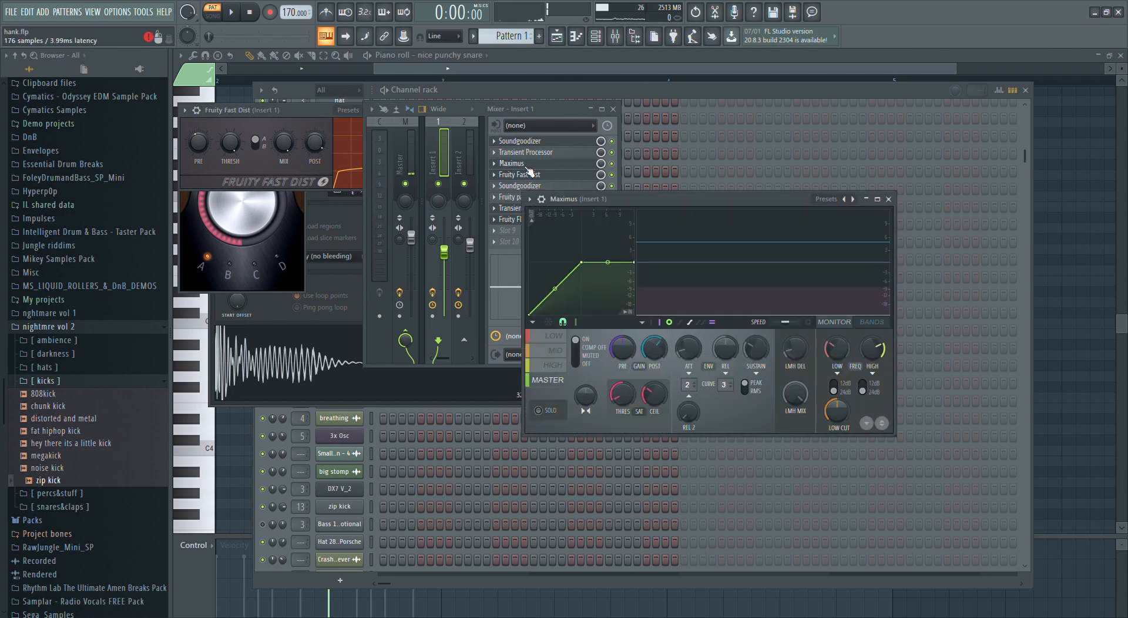
- Examine the Fruity Flangus effect on the kick's Insert 1, and play Pattern 1 briefly to hear it
left_click_drag(684, 206, 507, 111)
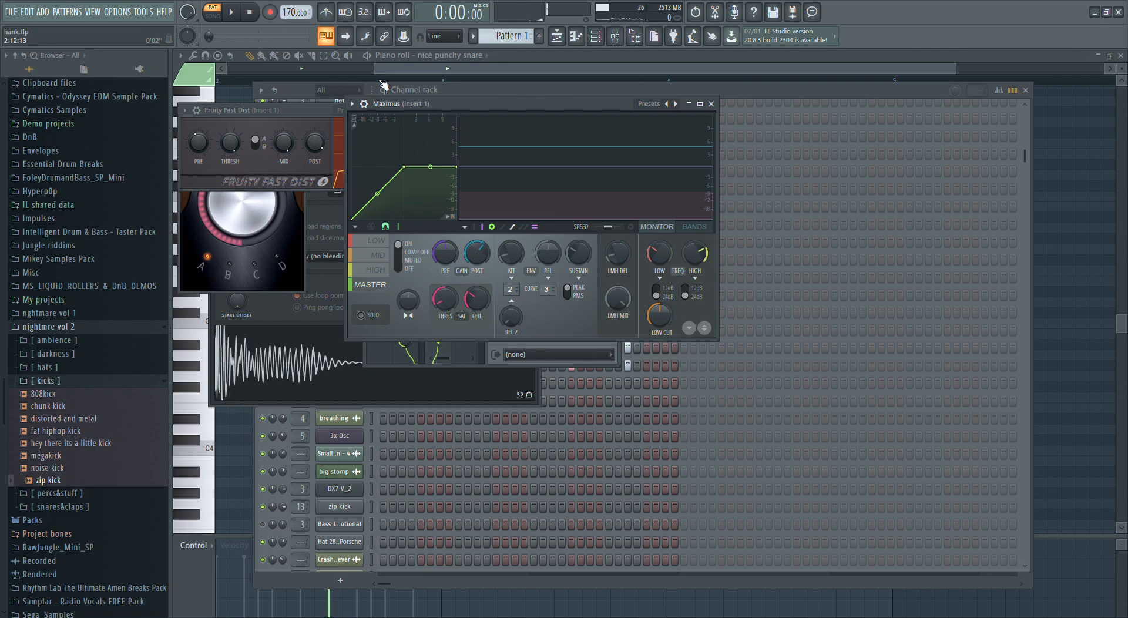
left_click(451, 91)
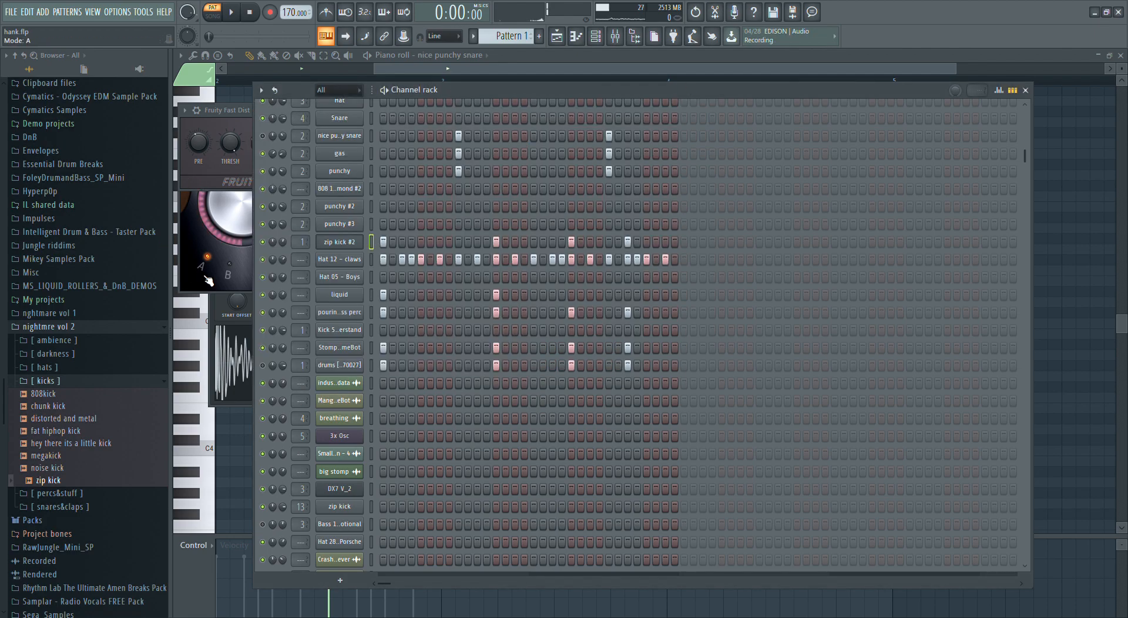
left_click(615, 36)
left_click(523, 220)
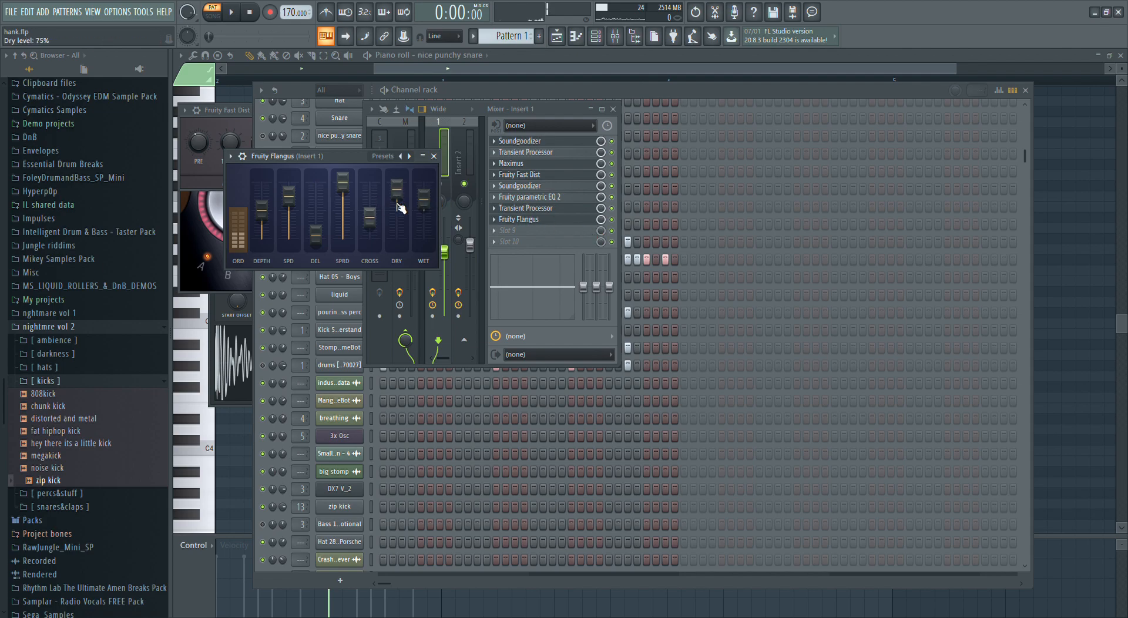
left_click(233, 11)
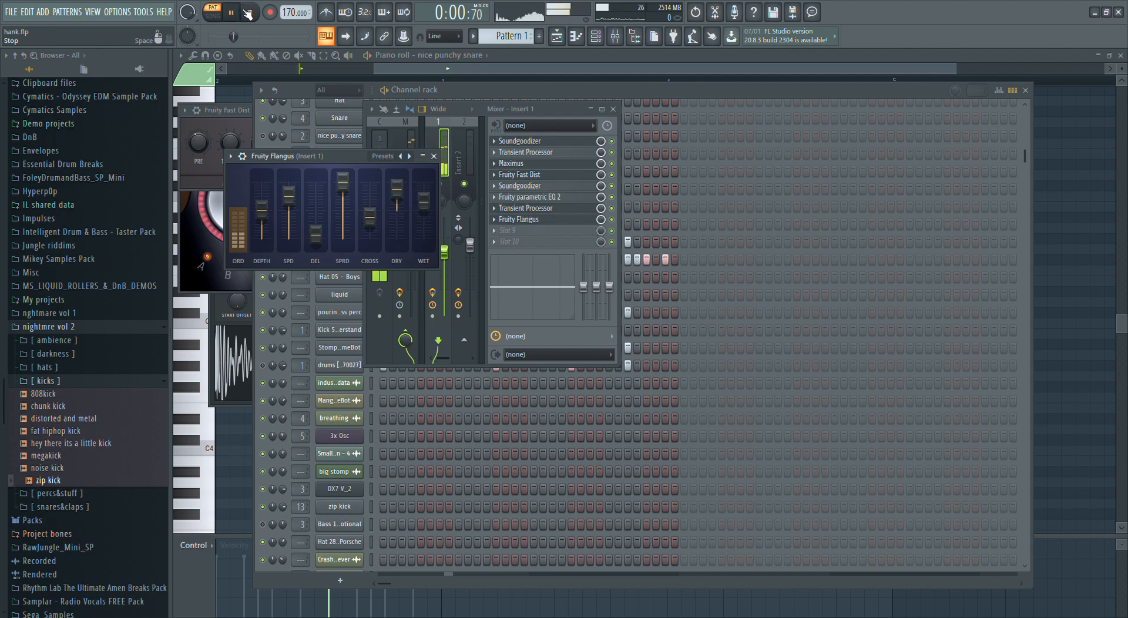
left_click(247, 13)
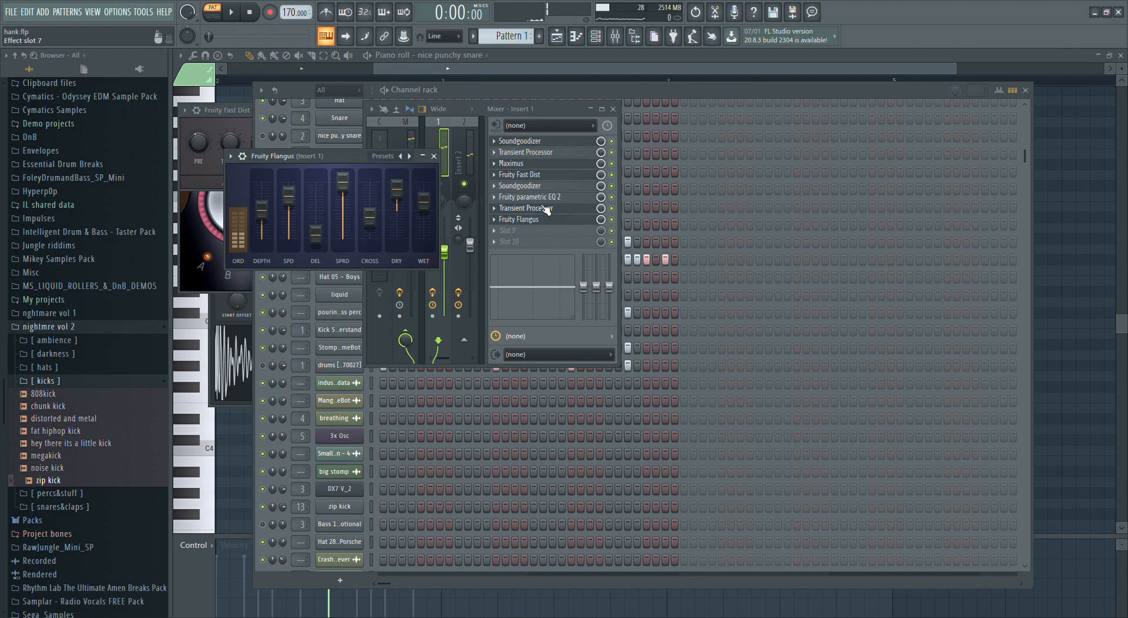
- Examine the Fruity parametric EQ 2 and the first Transient Processor on the kick's Insert 1
left_click(541, 197)
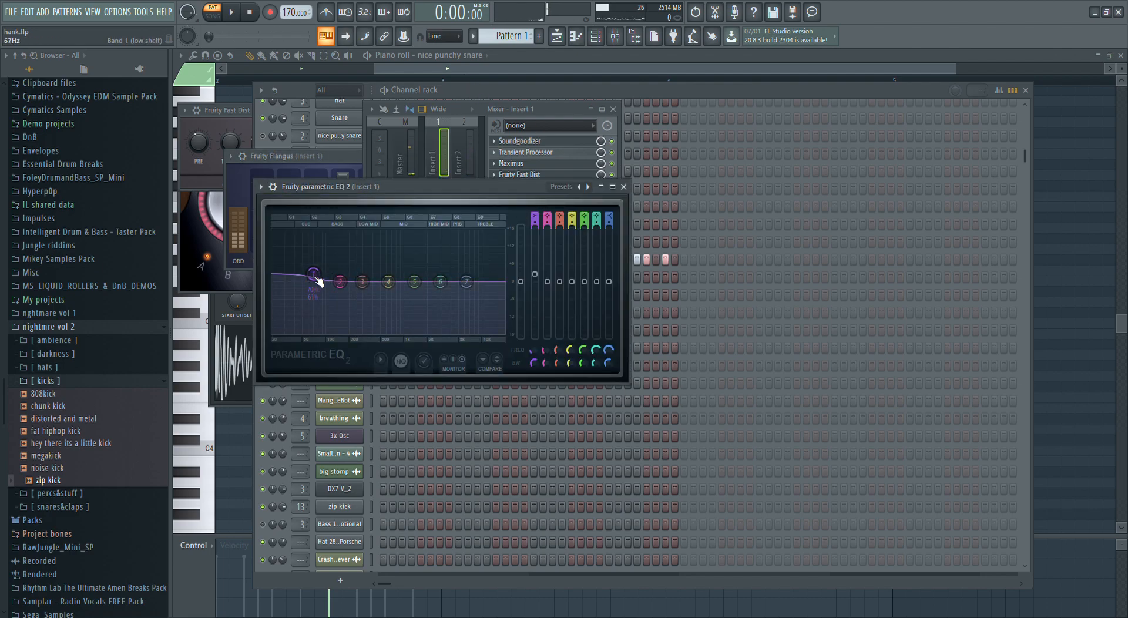
left_click(540, 176)
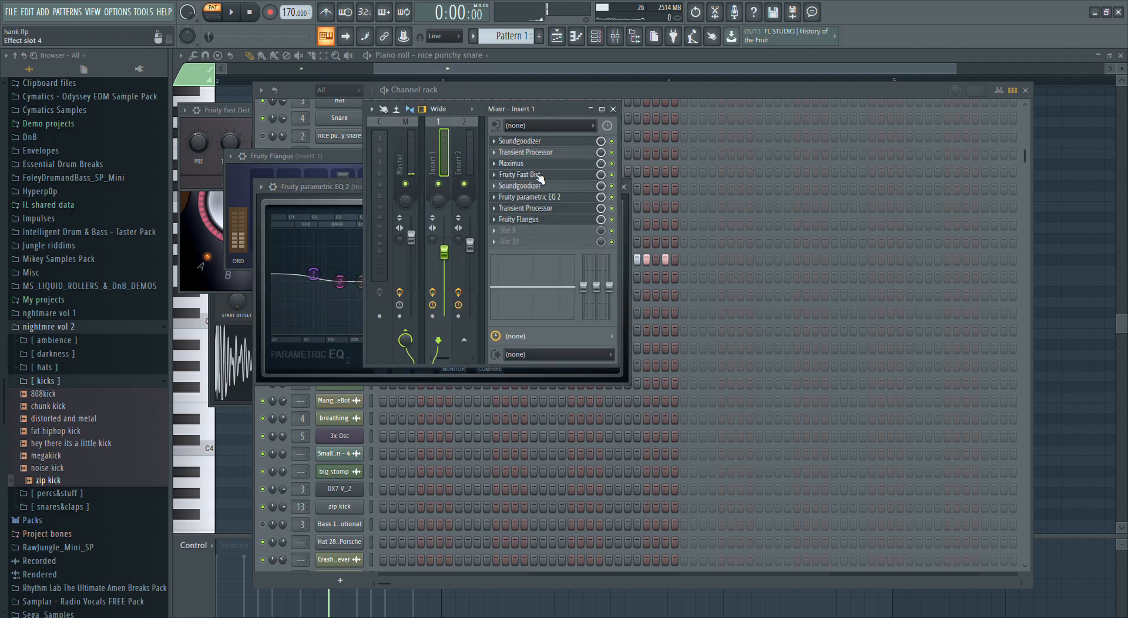
left_click(522, 175)
left_click(534, 153)
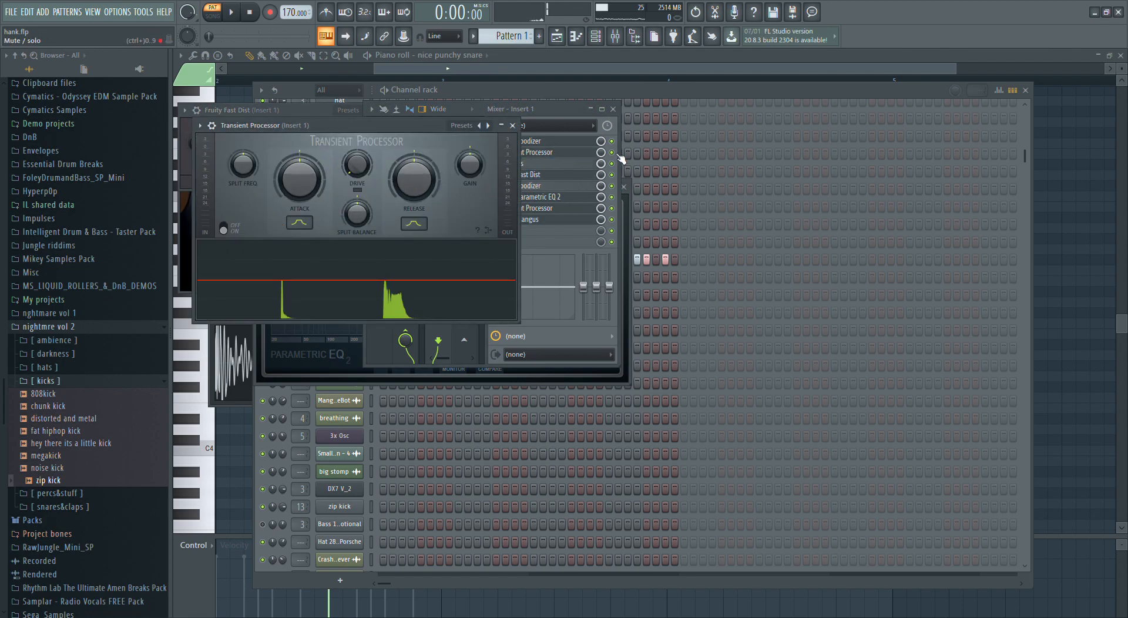
left_click(574, 96)
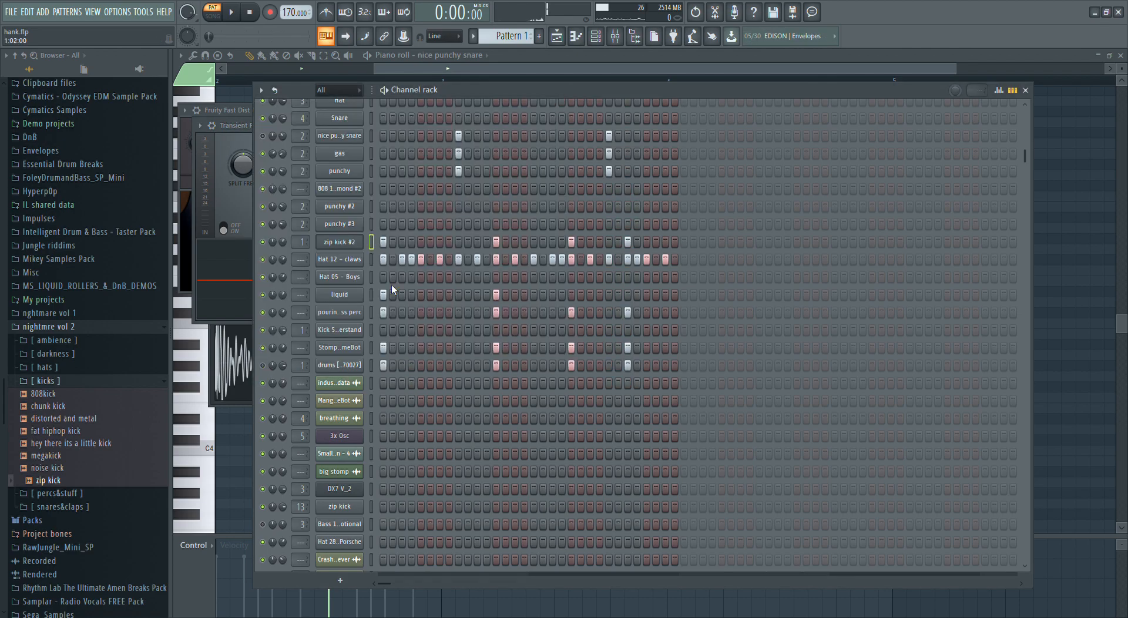
- Inspect the gas channel's sampler settings and the Fruity Flangus effect on its mixer track, Insert 2
left_click(340, 153)
key("Escape")
left_click(350, 154)
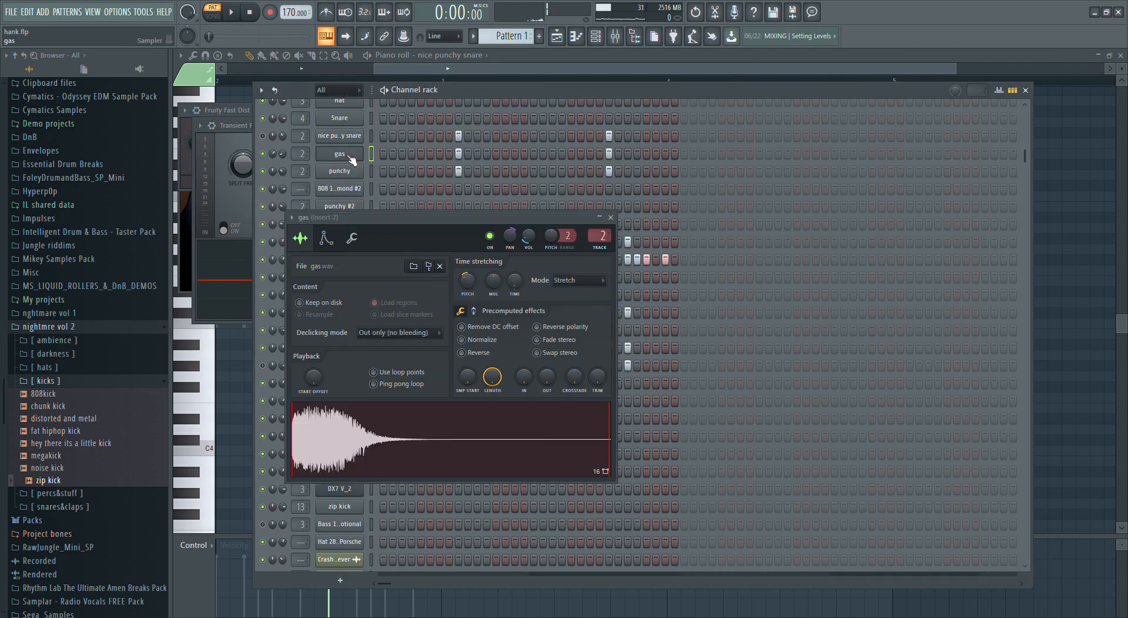
left_click(615, 36)
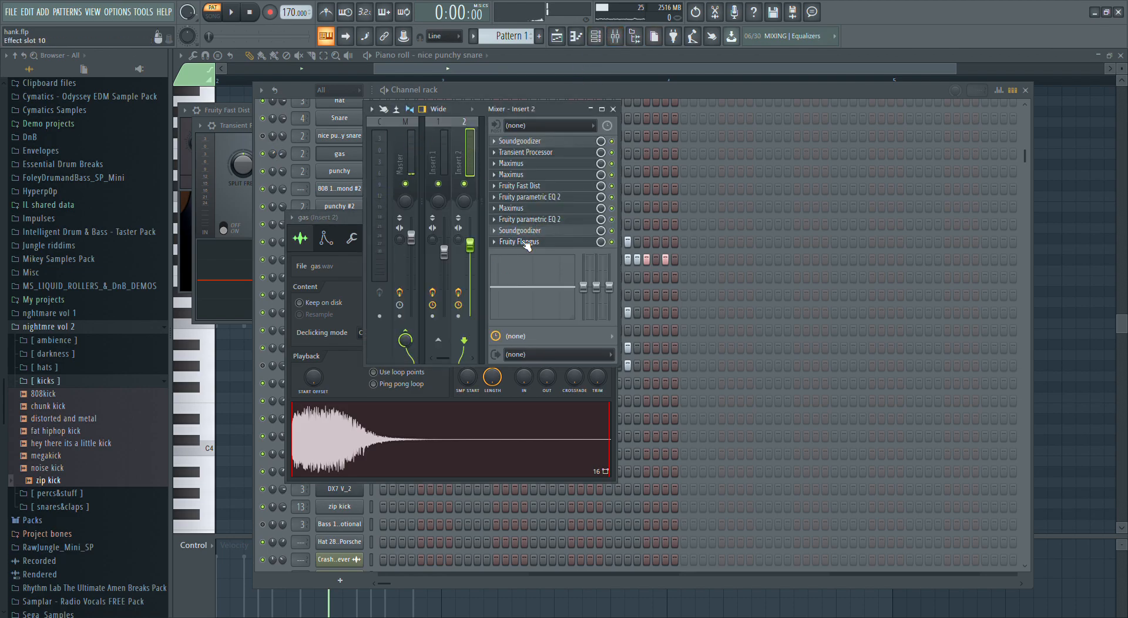
left_click(519, 242)
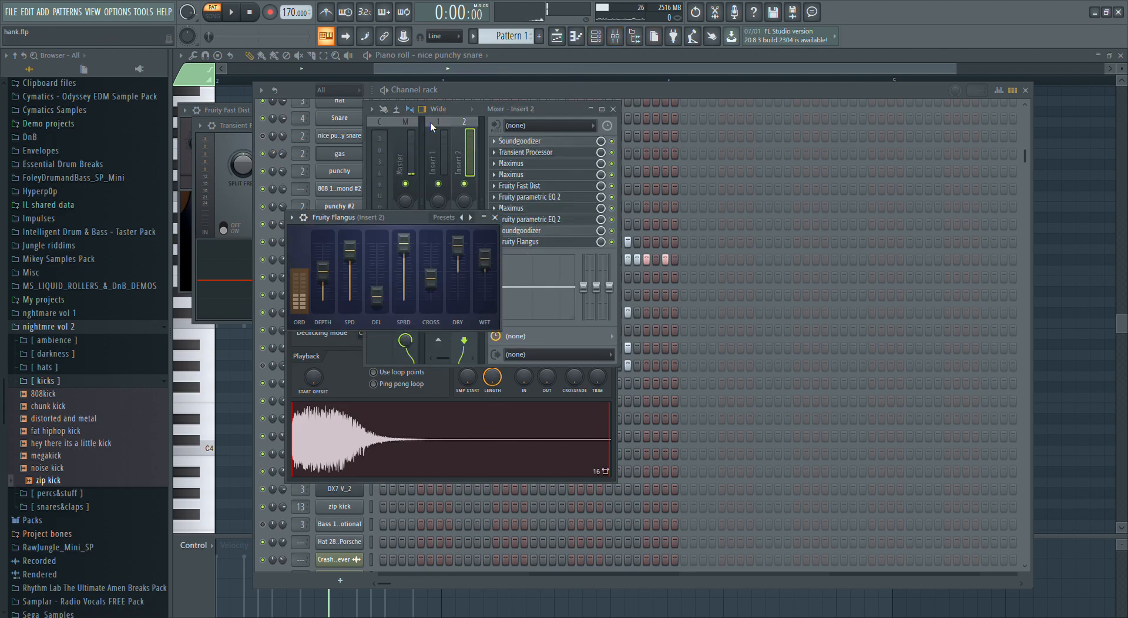
left_click(464, 145)
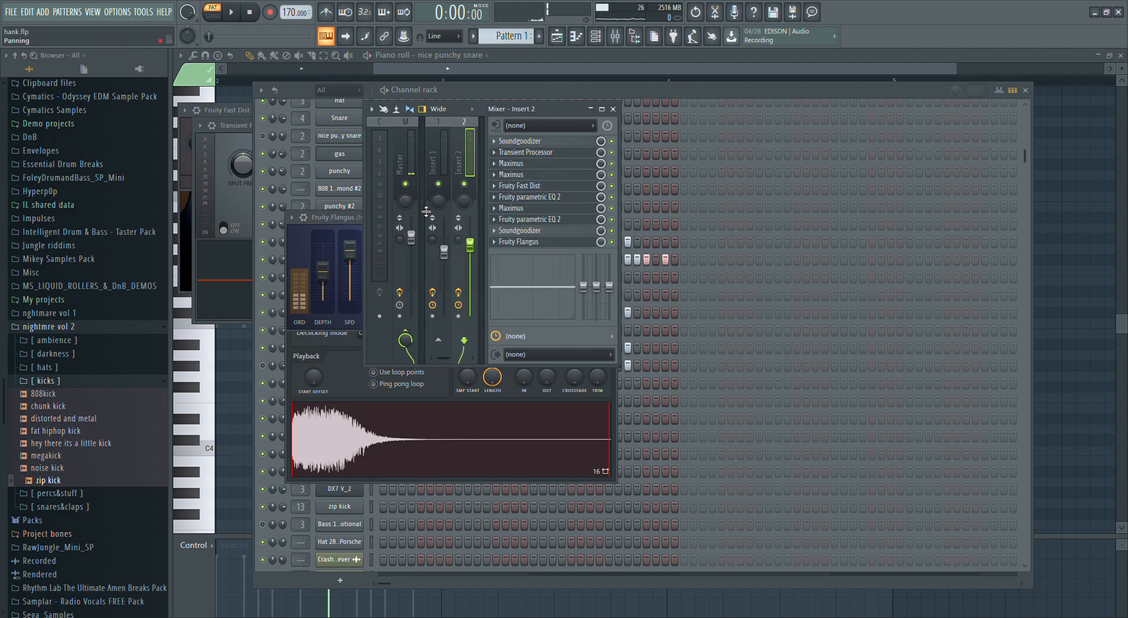
left_click(478, 89)
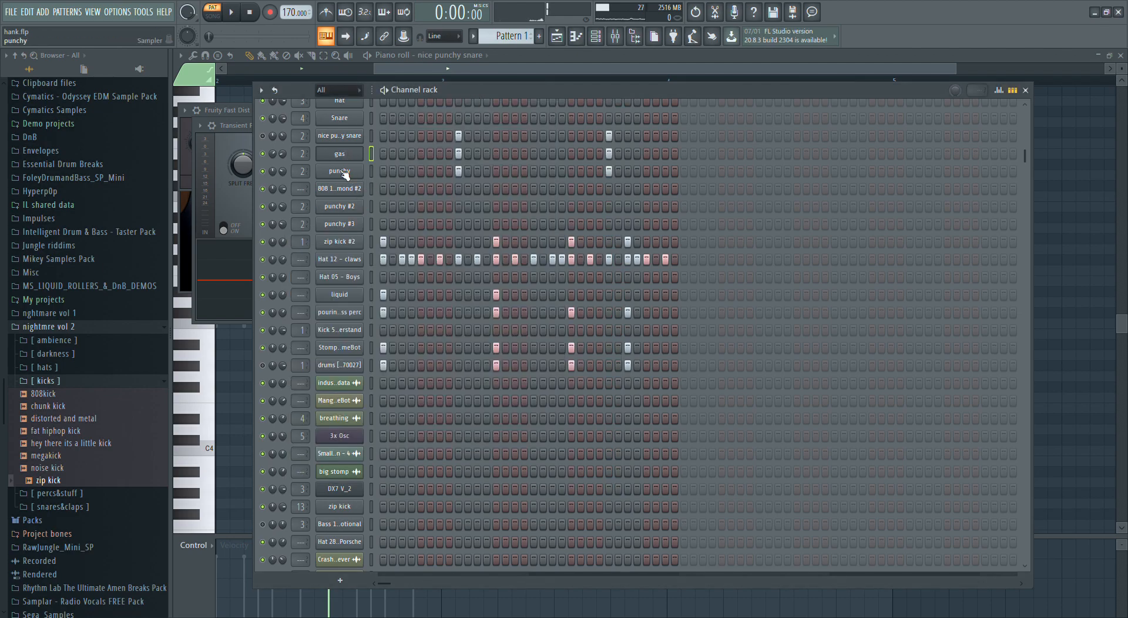
- Inspect the sampler settings of the punchy channel
left_click(345, 175)
left_click(377, 372)
left_click(304, 95)
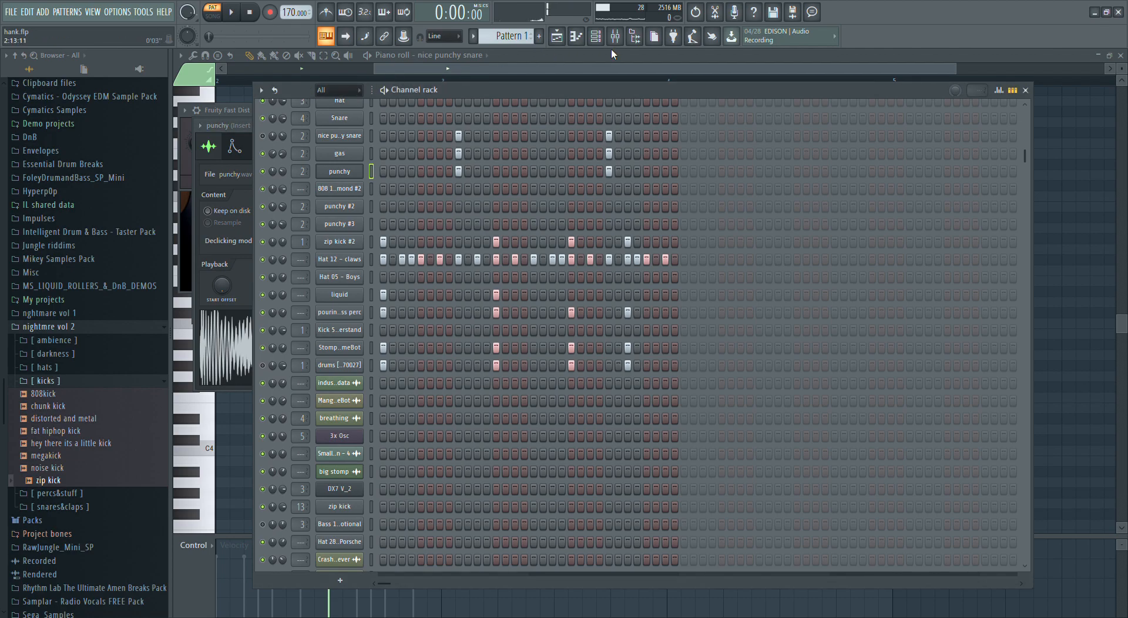
- Inspect the Hat 12 - claws channel's sampler settings and audition its sample
left_click(341, 262)
left_click_drag(350, 167, 675, 56)
left_click(632, 269)
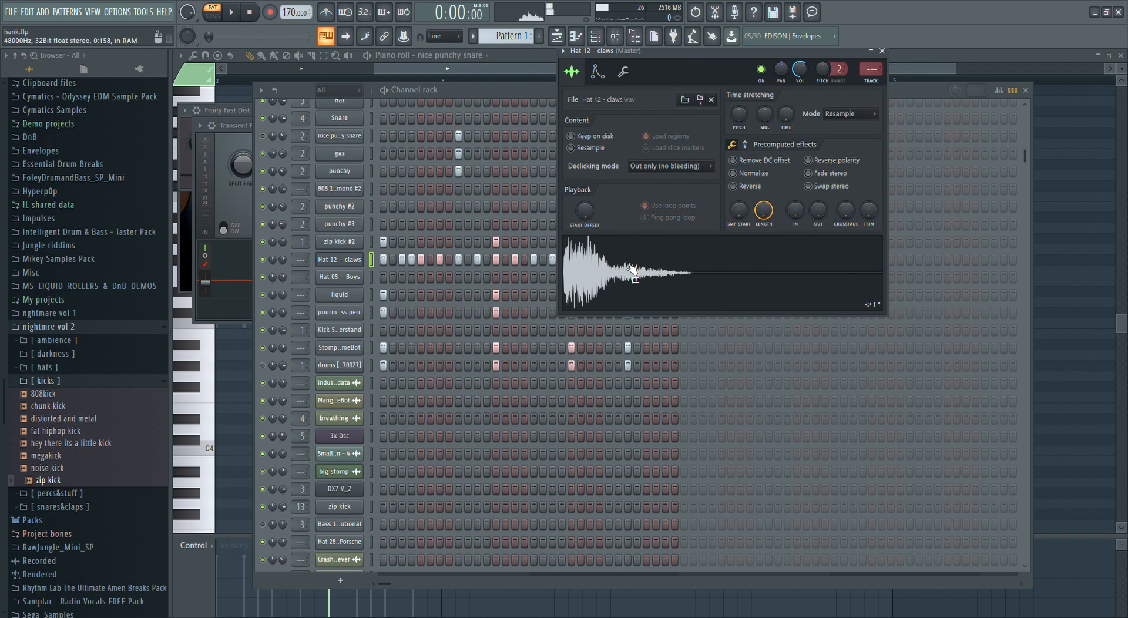
left_click_drag(665, 70, 638, 94)
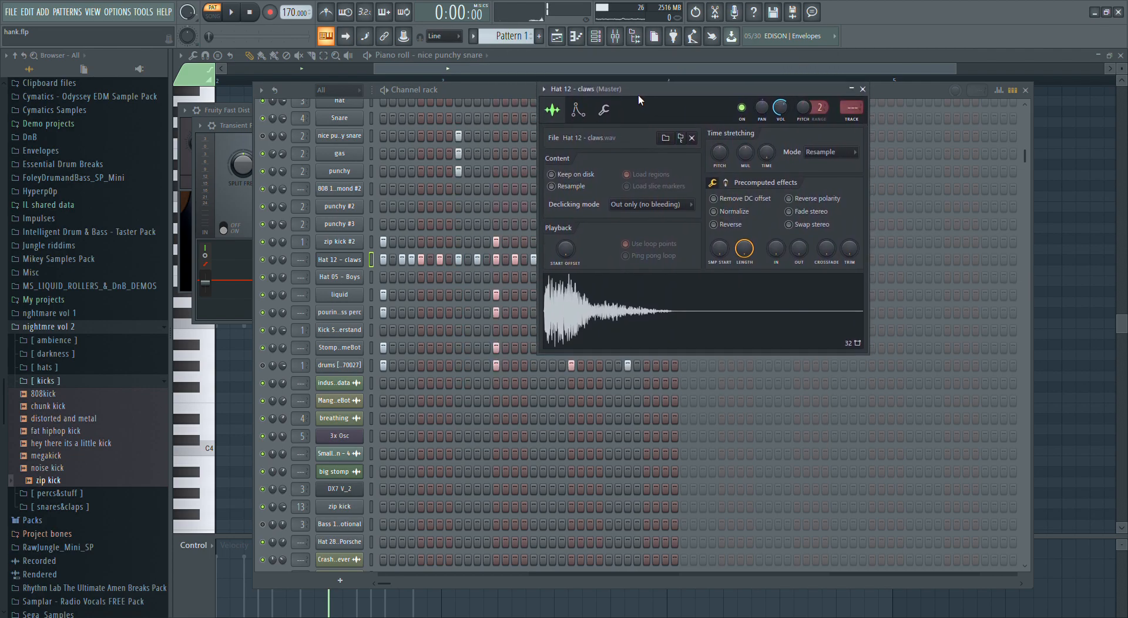
left_click(506, 87)
- Show the playlist, solo Track 3 and listen to its breathing clips in song mode
left_click(556, 36)
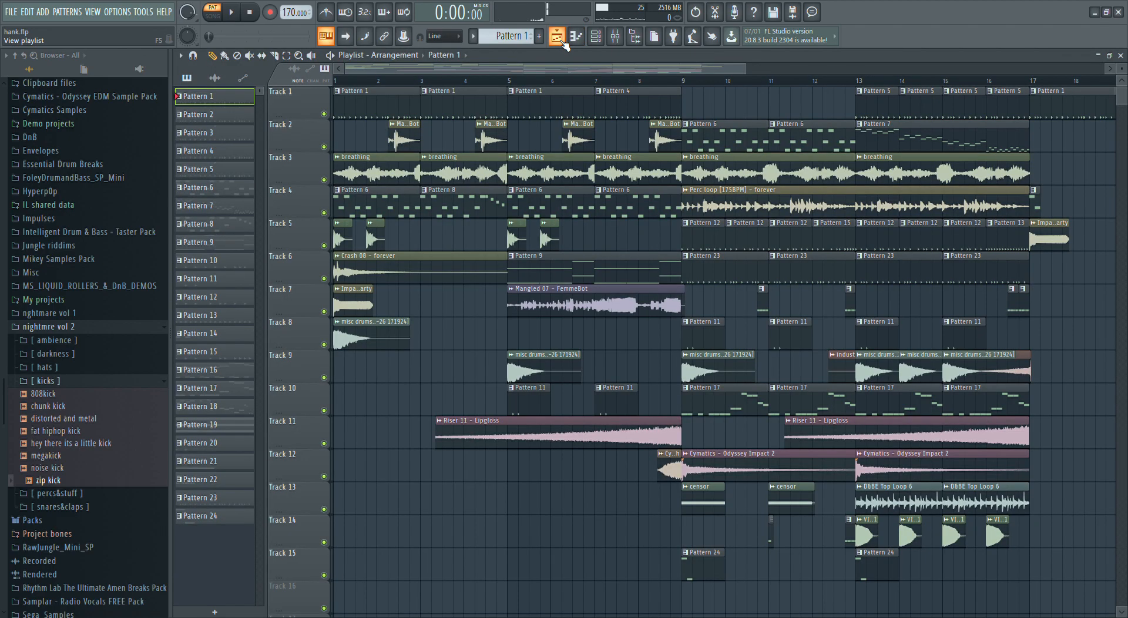
left_click(323, 179, "ctrl")
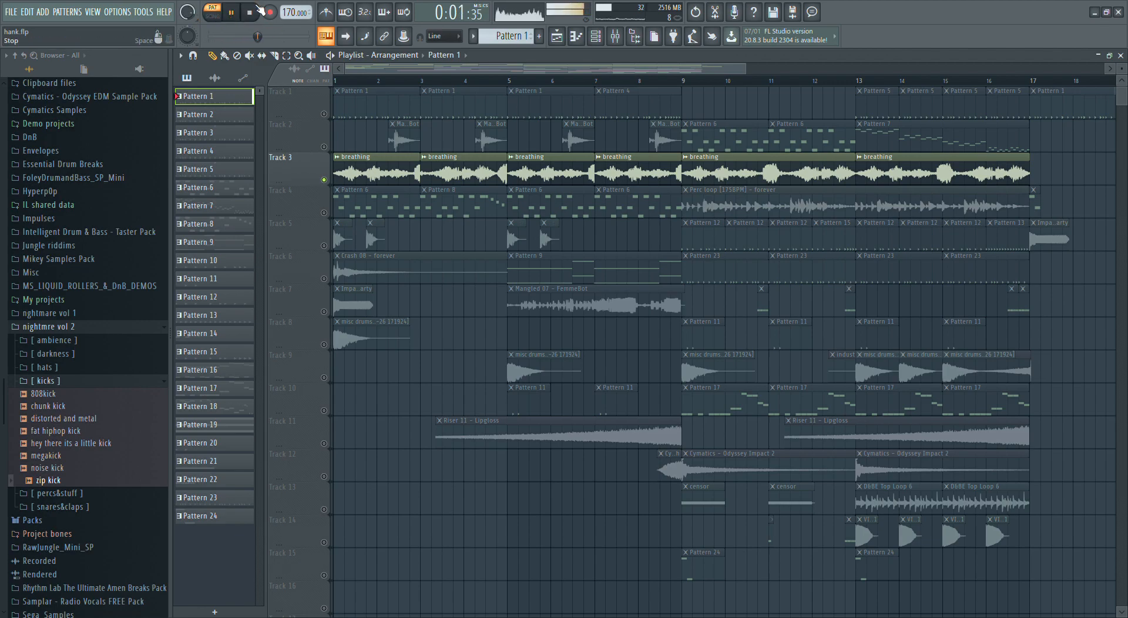
left_click(213, 22)
key("space")
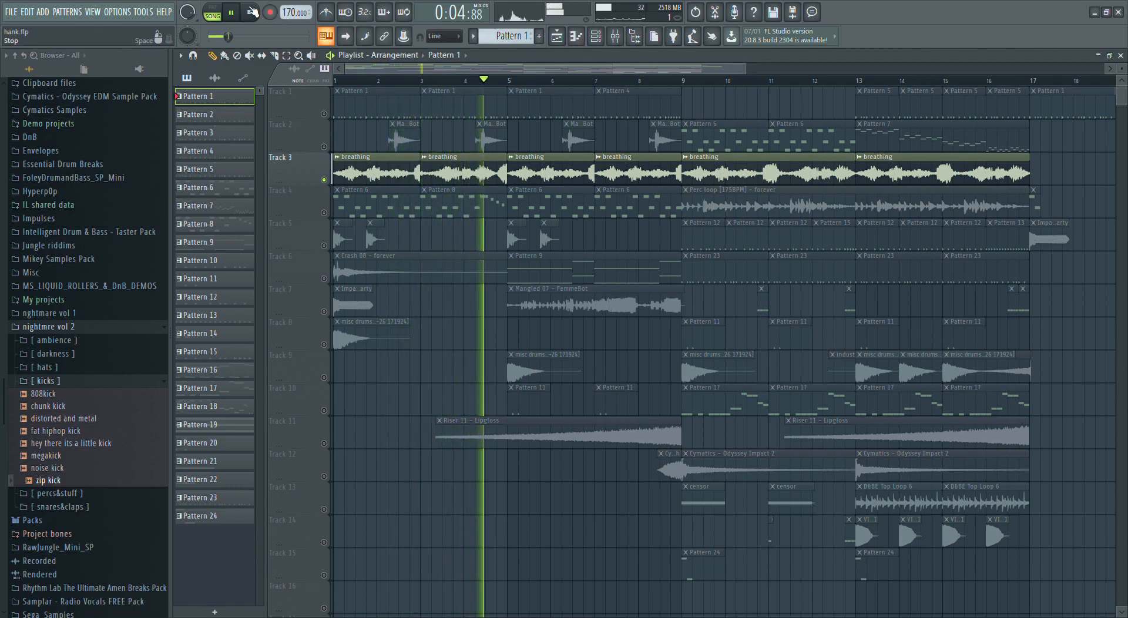
left_click(251, 12)
mouse_move(450, 158)
left_mouse_down()
mouse_move(461, 125)
mouse_move(450, 158)
left_mouse_up()
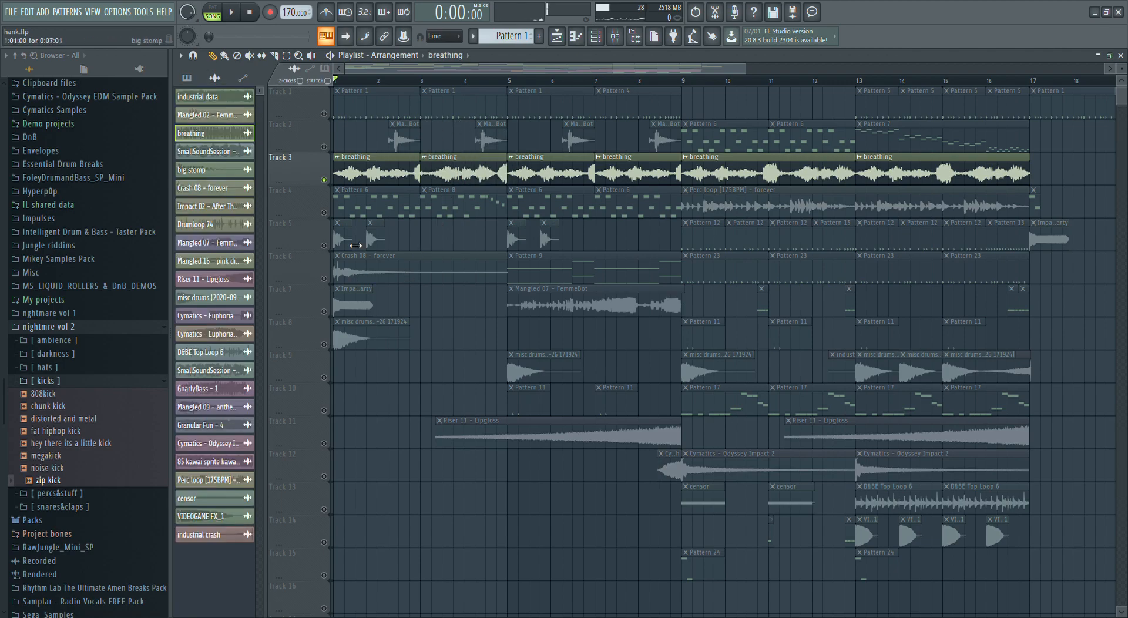
- Solo Track 4 and open its Pattern 6 clip in the piano roll
right_click(324, 212)
double_click(404, 205)
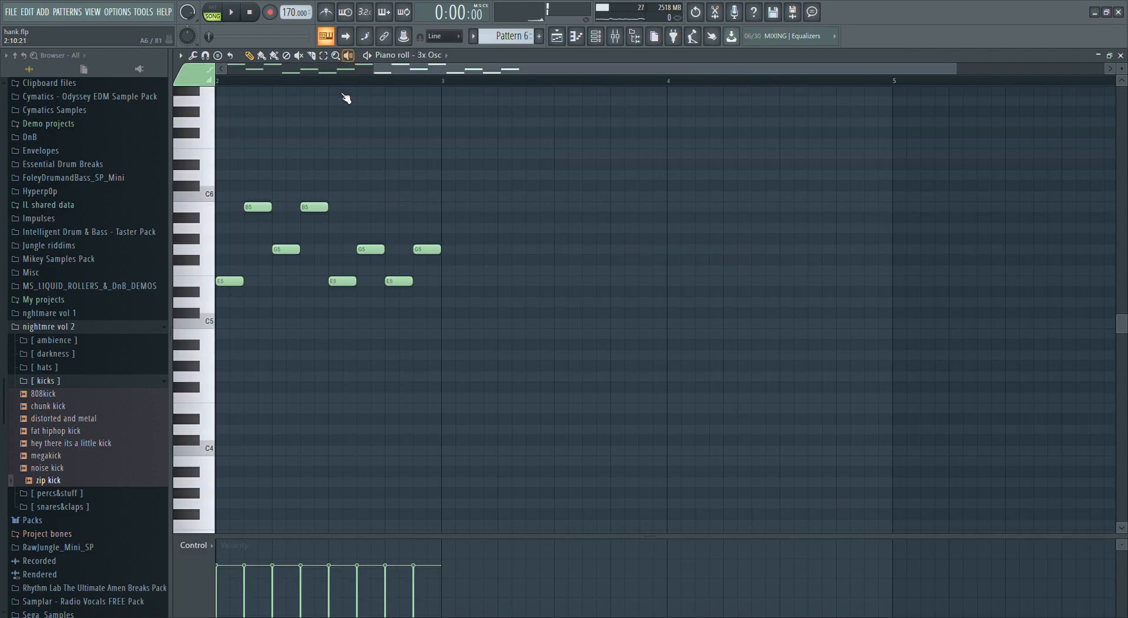
- Inspect the 3x Osc oscillator settings in the channel rack and listen to Pattern 6 in pattern mode
left_click(578, 45)
left_click(340, 435)
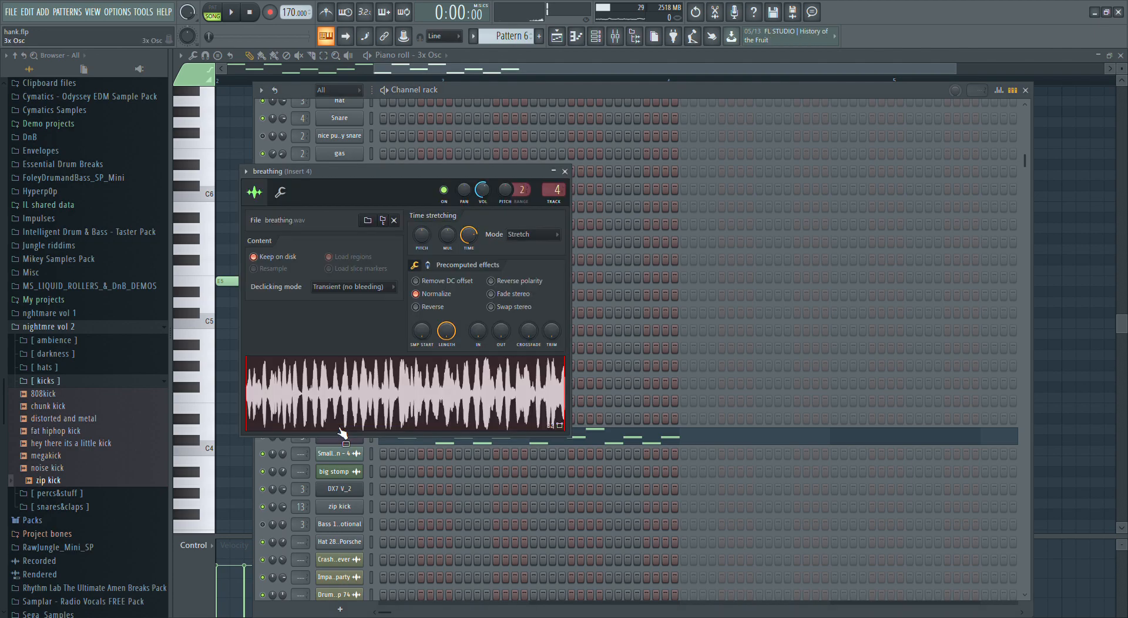
left_click(305, 92)
left_click(347, 435)
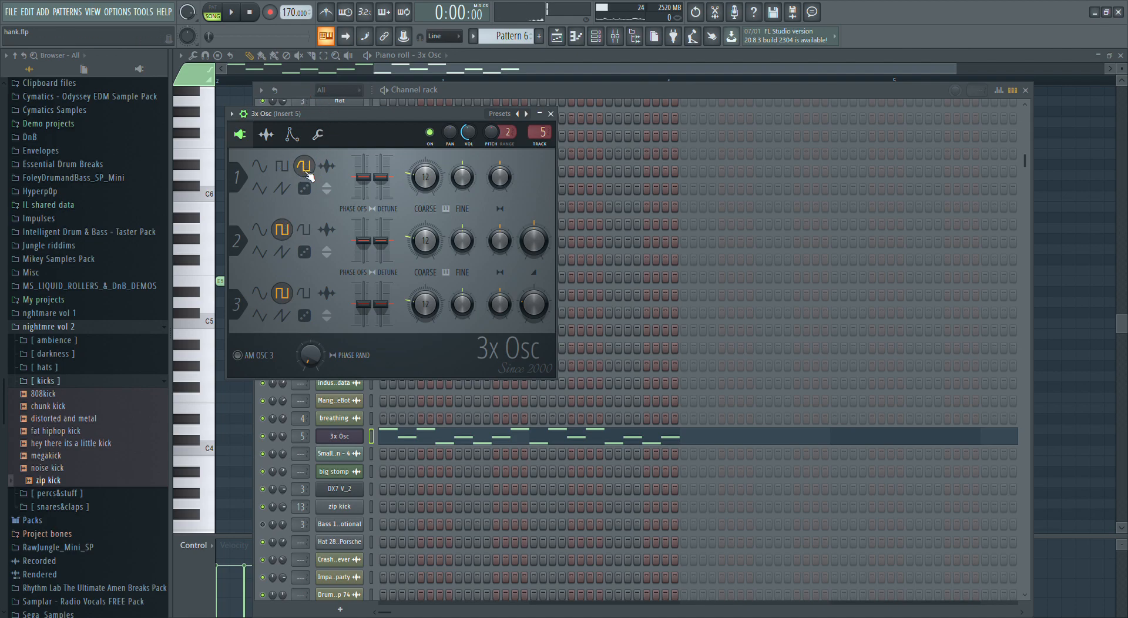
left_click(299, 106)
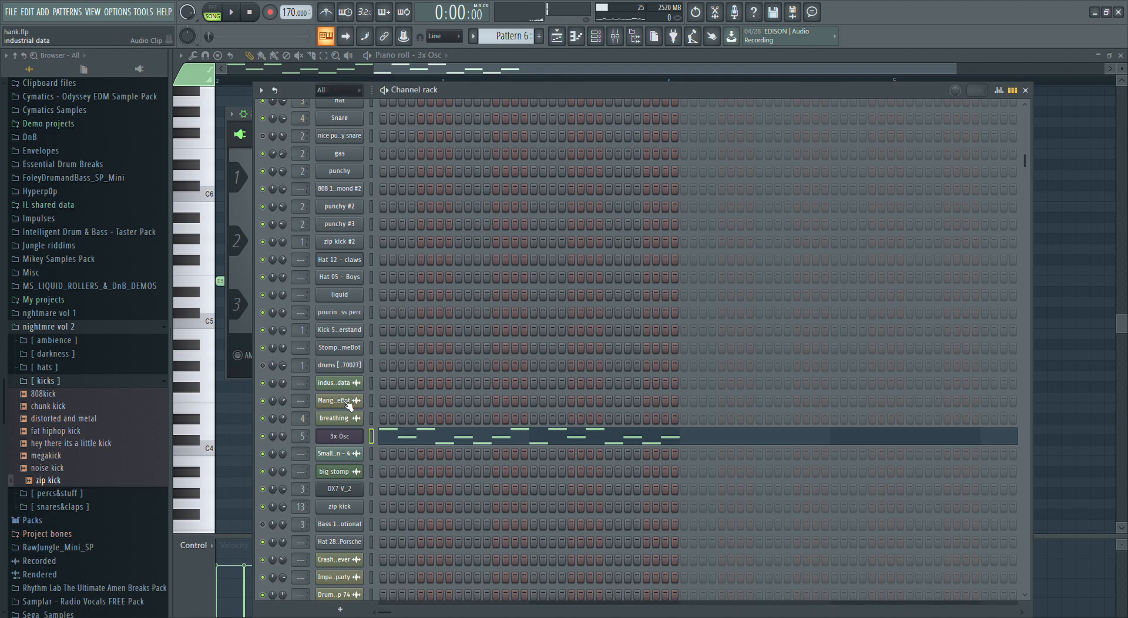
left_click(213, 8)
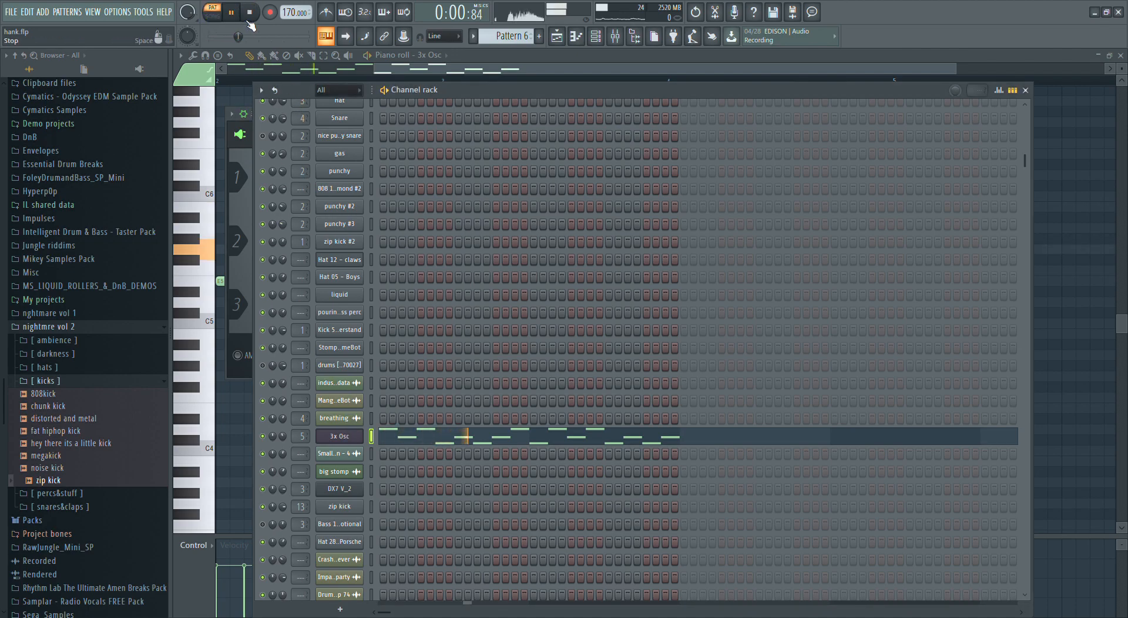
key("space")
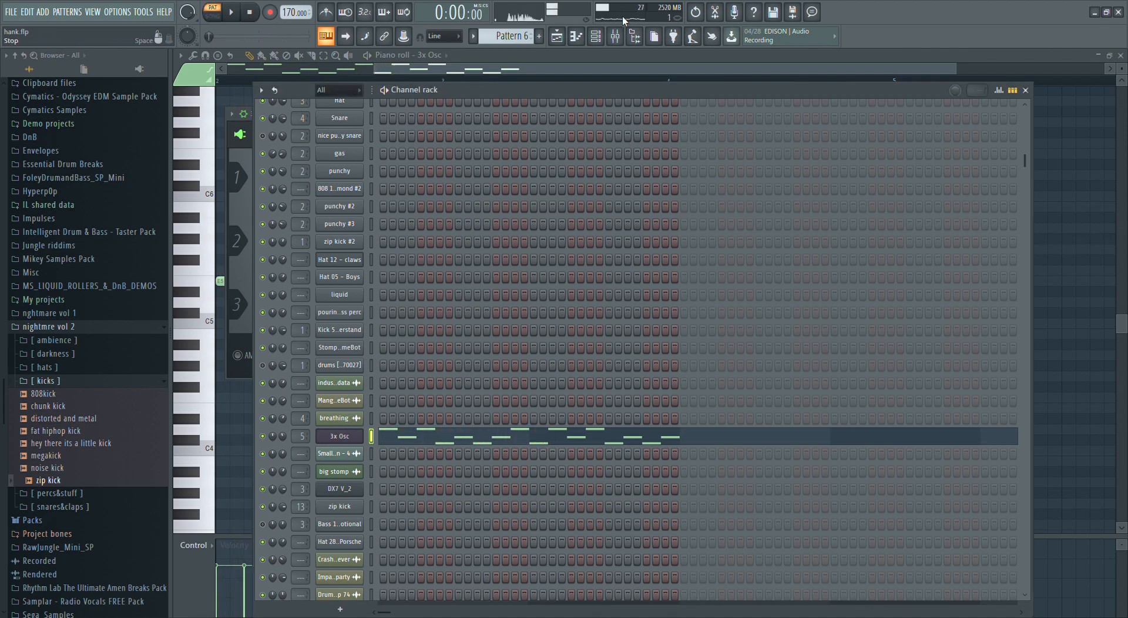
- Return to the playlist and inspect the big stomp clip's sample settings on Track 5
left_click(558, 41)
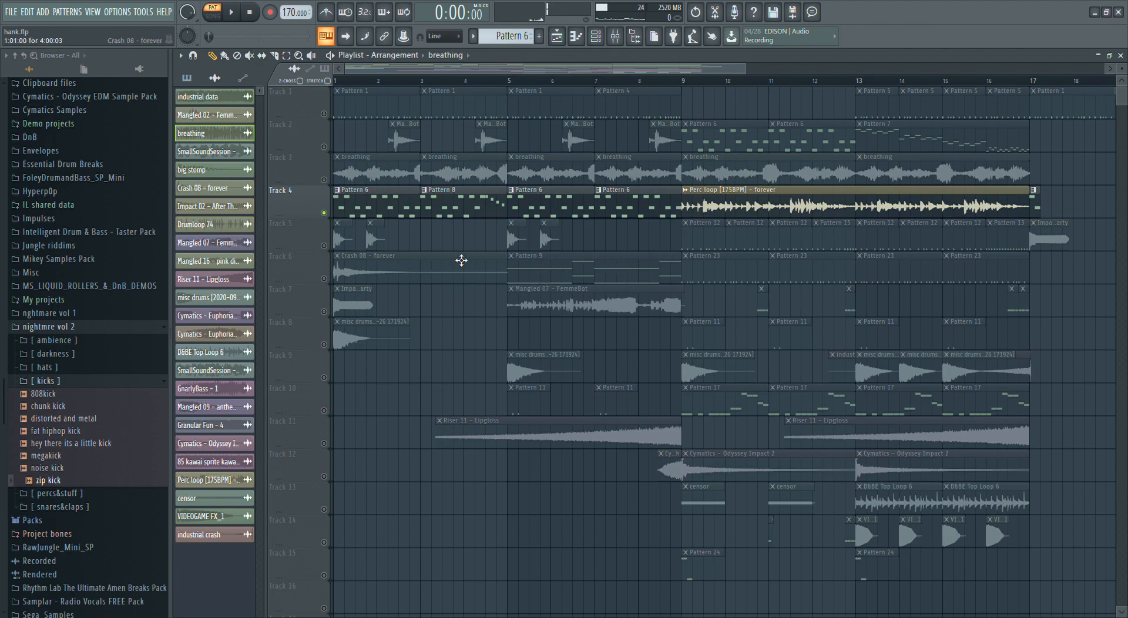
double_click(345, 242)
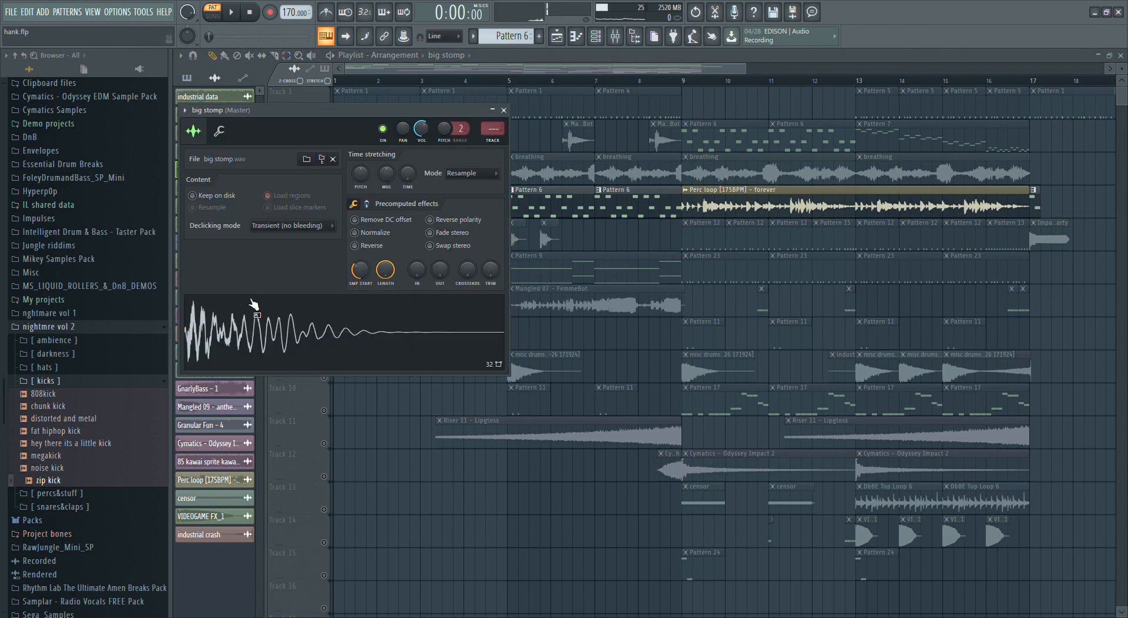
left_click(456, 64)
- Inspect the Crash 08 - forever clip on Track 6 and the Impact 02 - After The Afterparty clip on Track 7
double_click(356, 318)
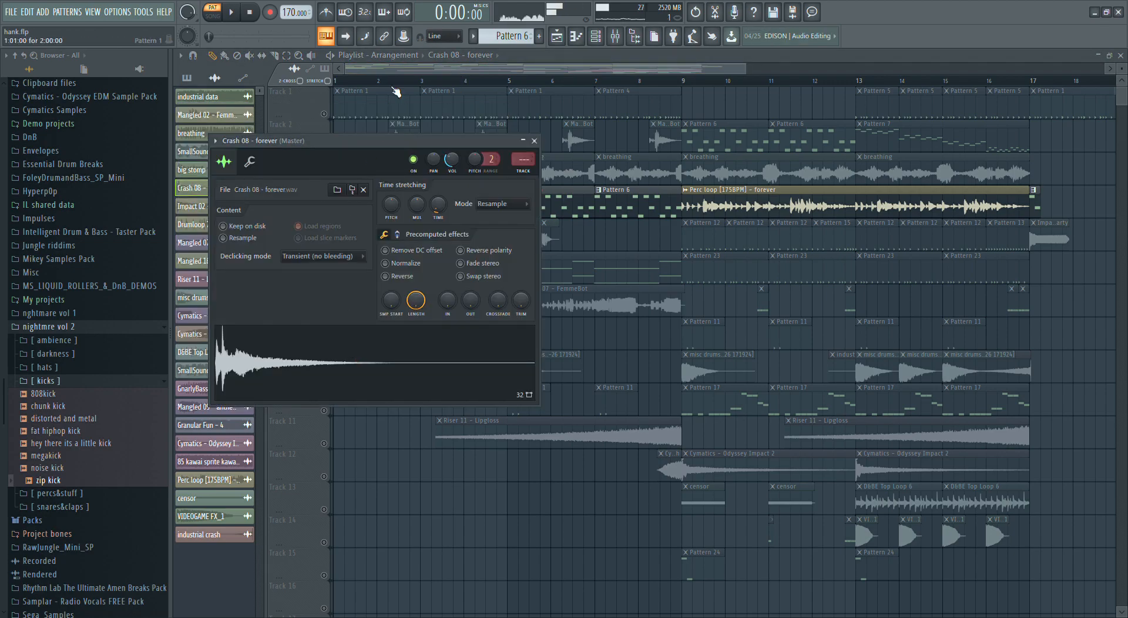
left_click(465, 70)
double_click(360, 268)
left_click(345, 343)
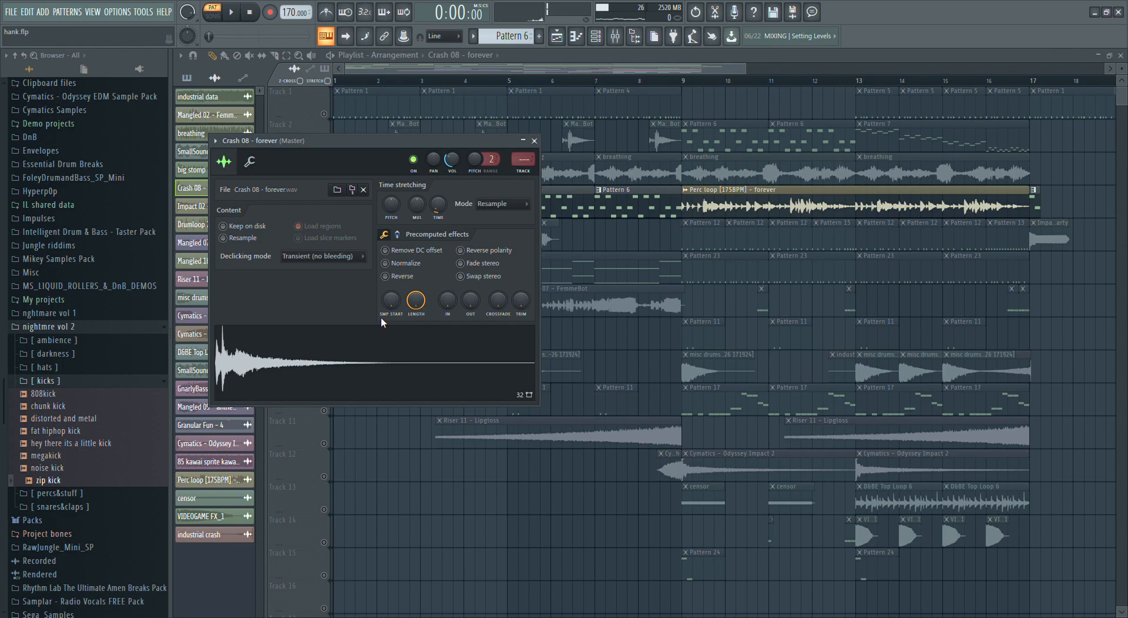
left_click(355, 351)
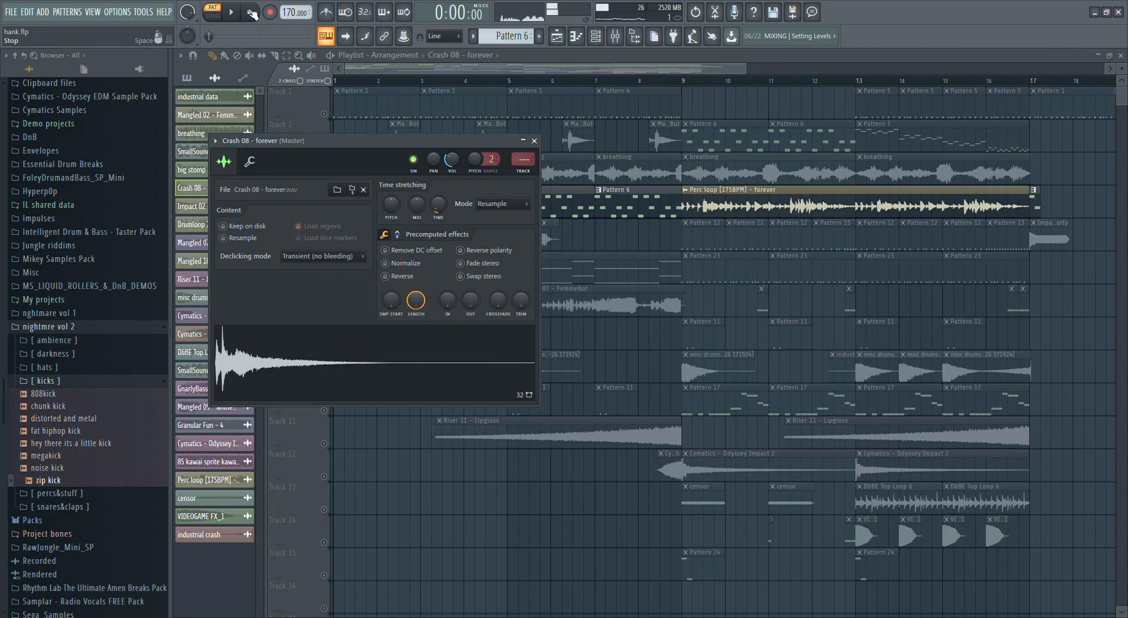
left_click(462, 61)
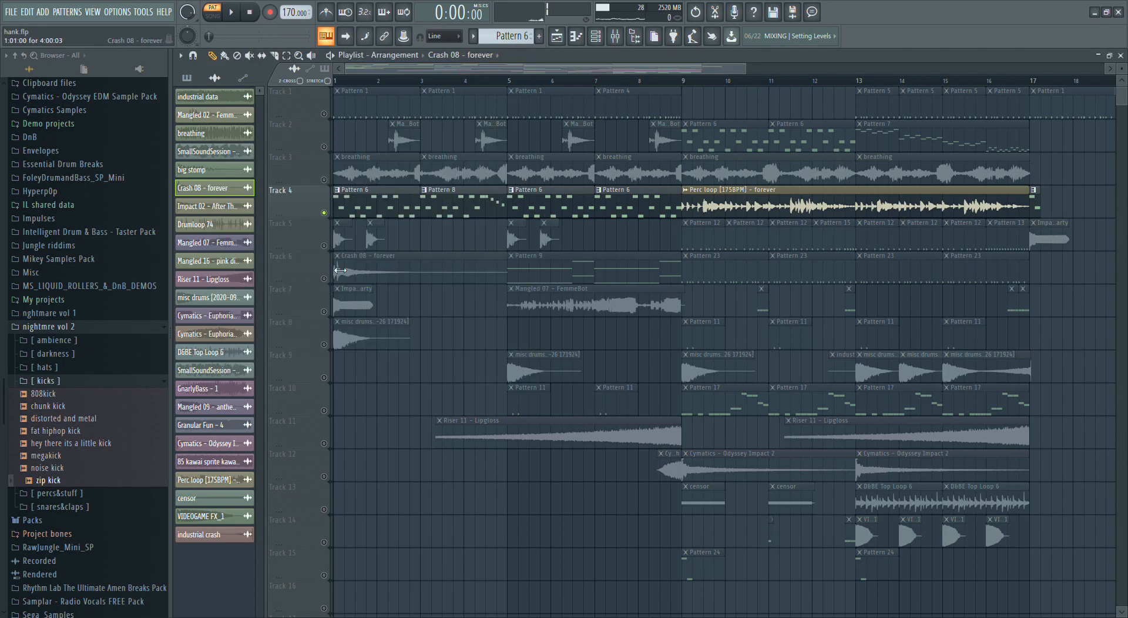
double_click(365, 303)
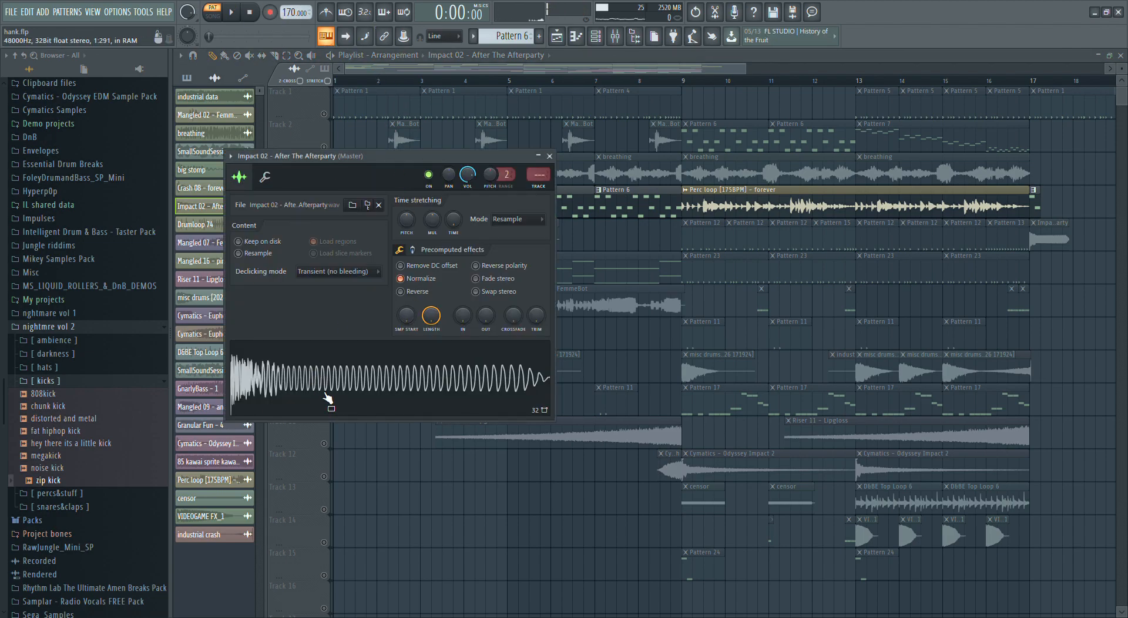
left_click(441, 68)
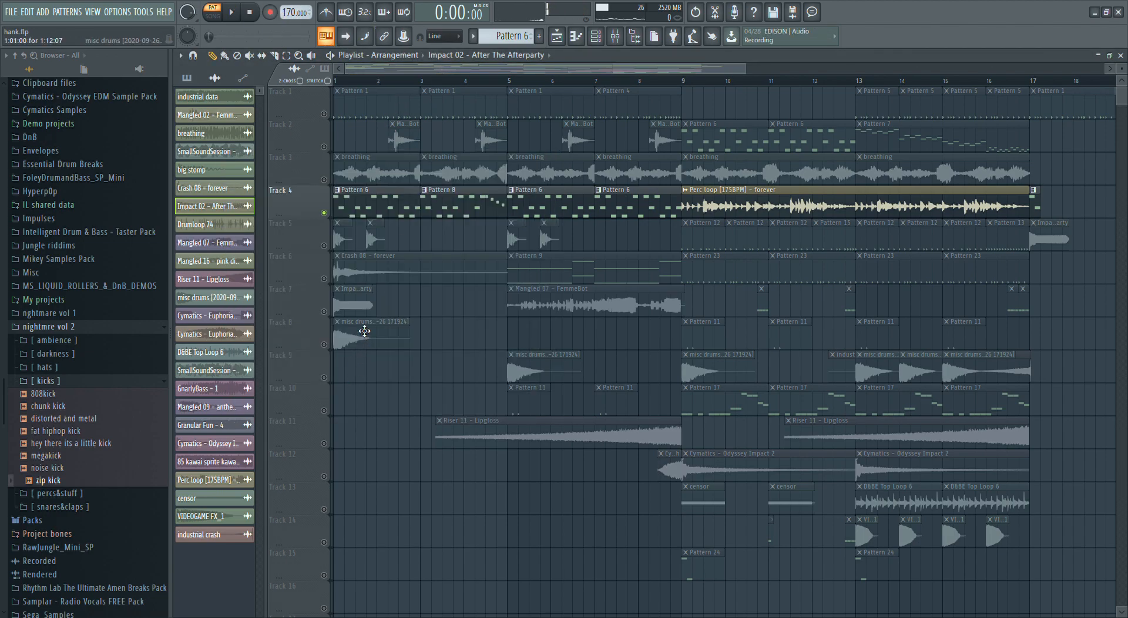
- Inspect the sample settings of the Impact 02 - After The Afterparty clip on Track 7 and the misc drums clip on Track 8
double_click(354, 300)
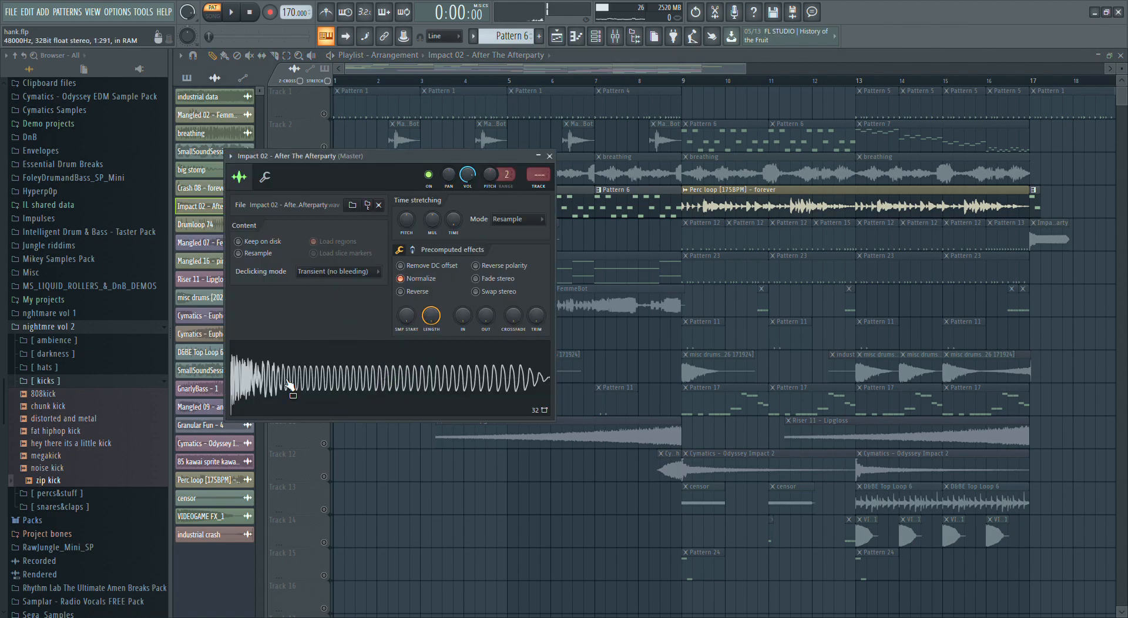
left_click(435, 74)
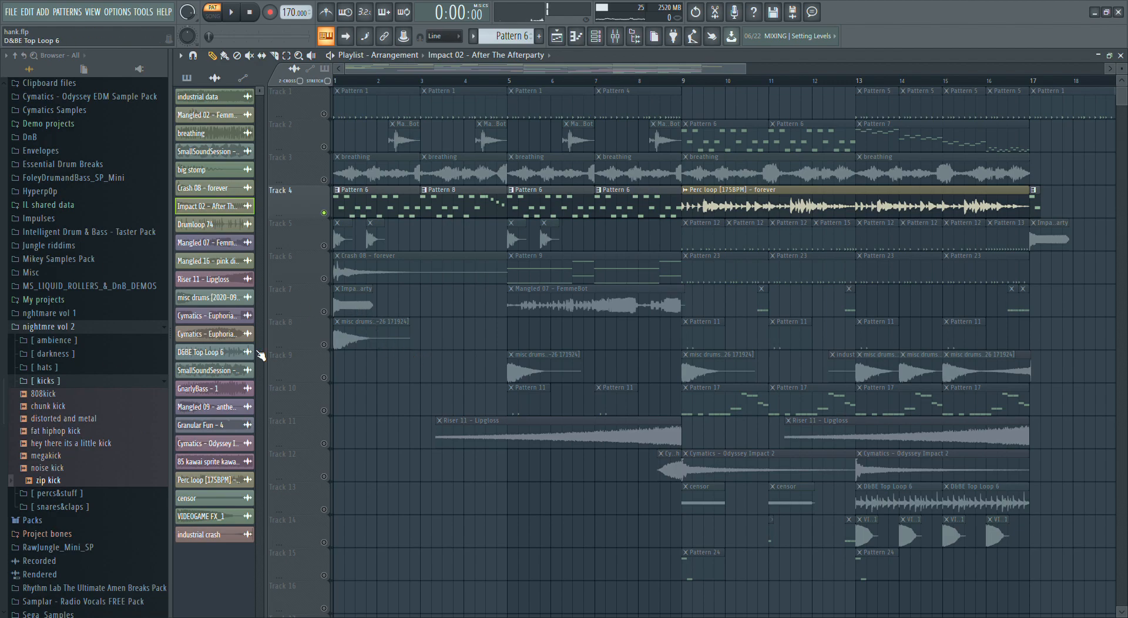
double_click(339, 312)
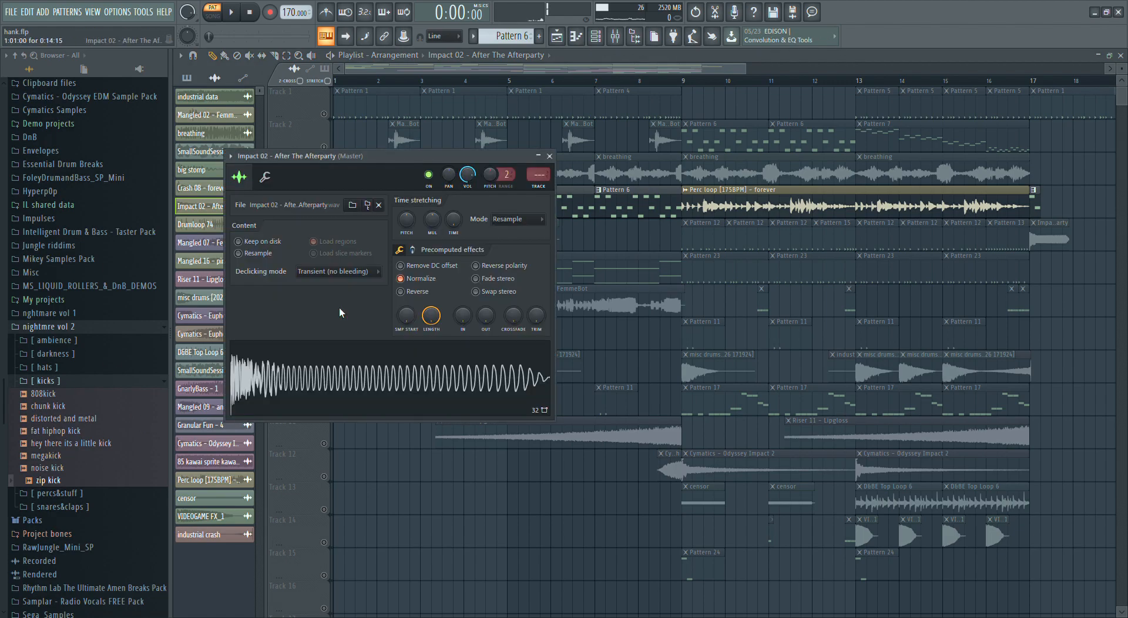
left_click(393, 74)
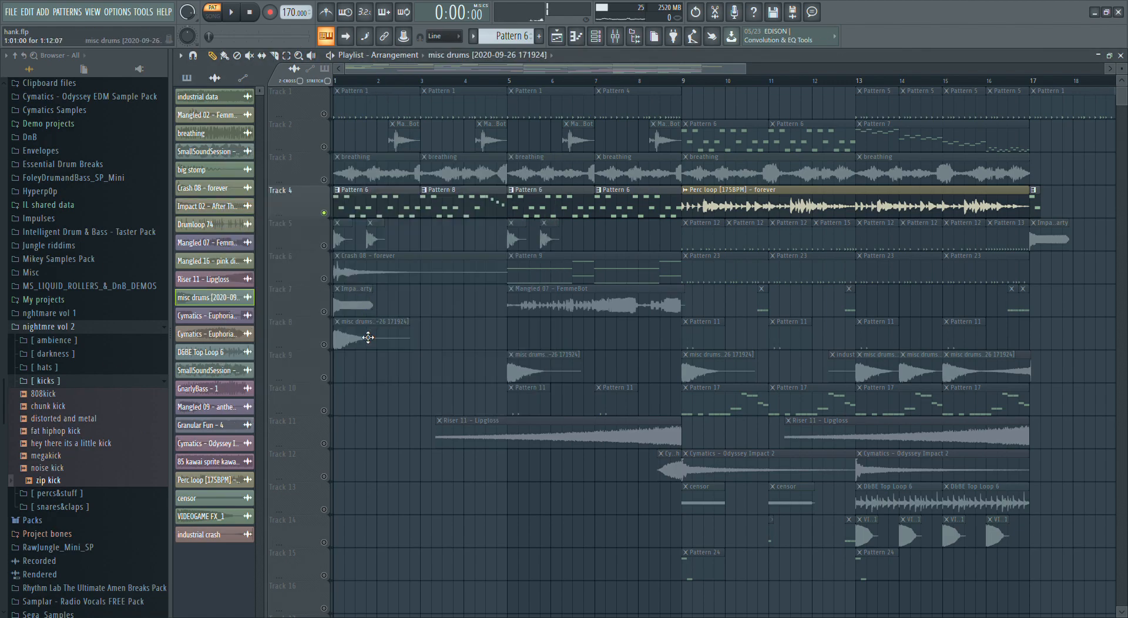
double_click(368, 337)
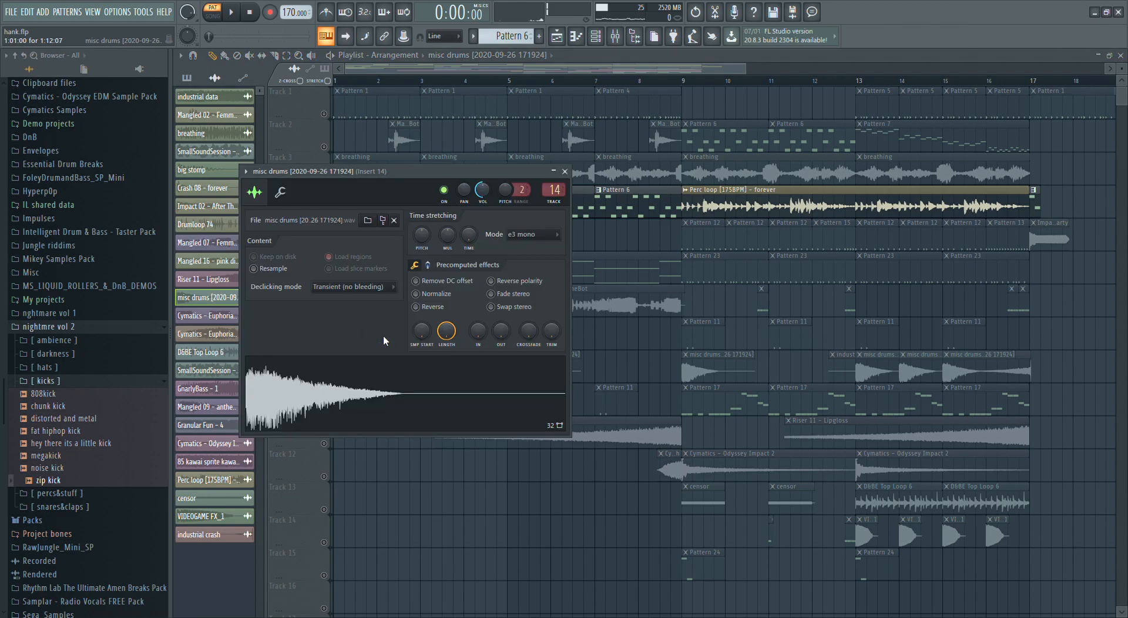
left_click(382, 74)
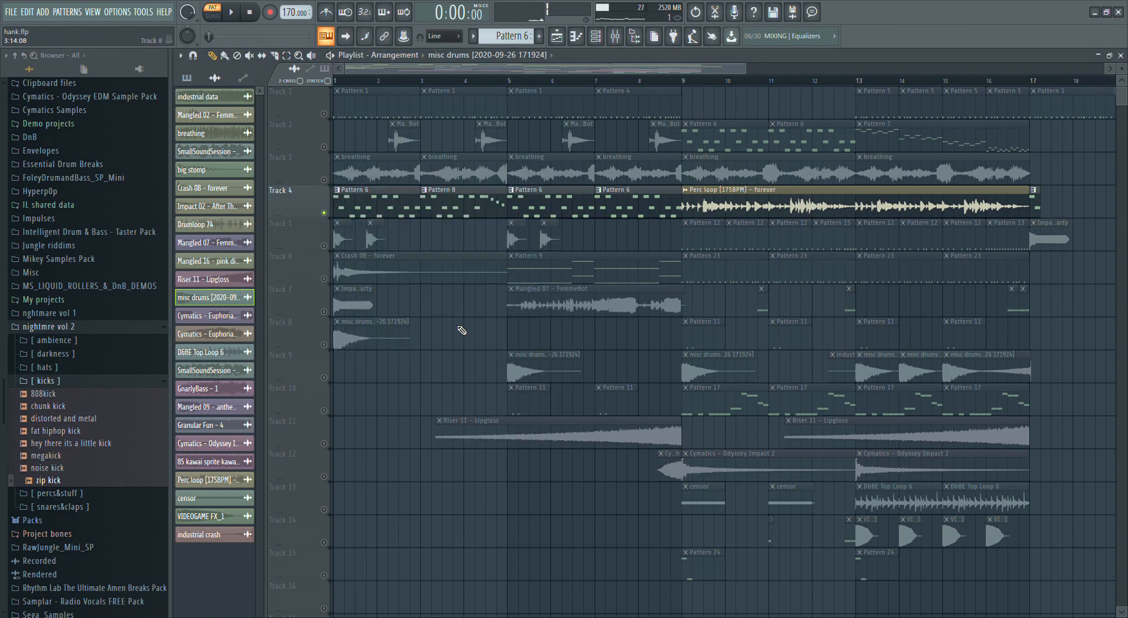
- Inspect the Mangled 07 - FemmeBot clip's sample settings on Track 7 and look up its source kit in the browser
left_click(550, 310)
double_click(551, 311)
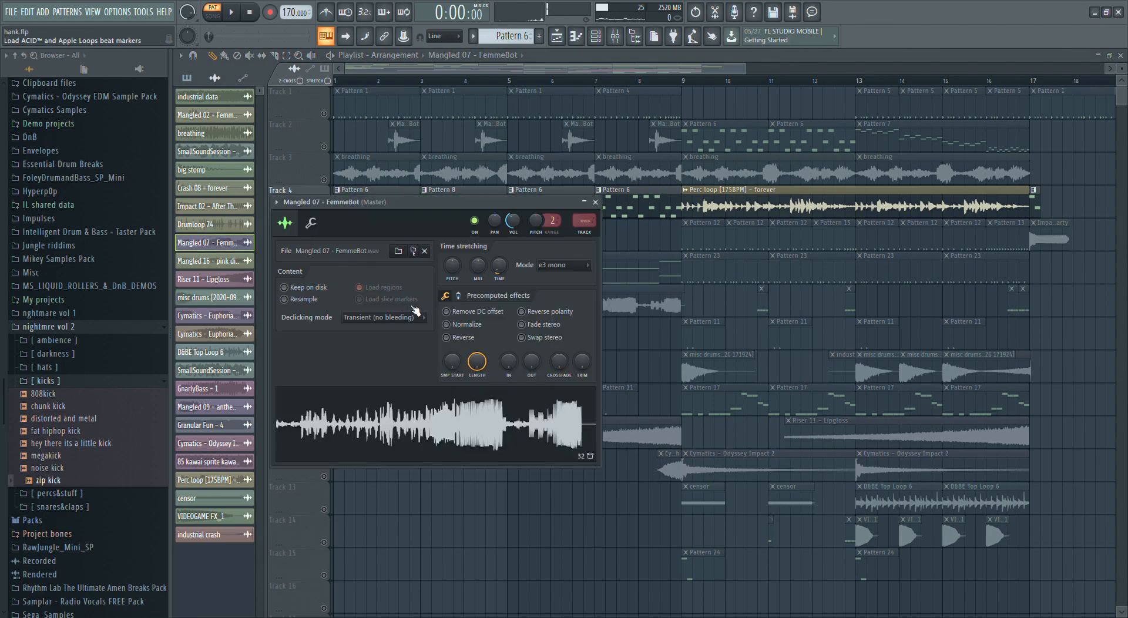
left_click_drag(385, 220, 382, 189)
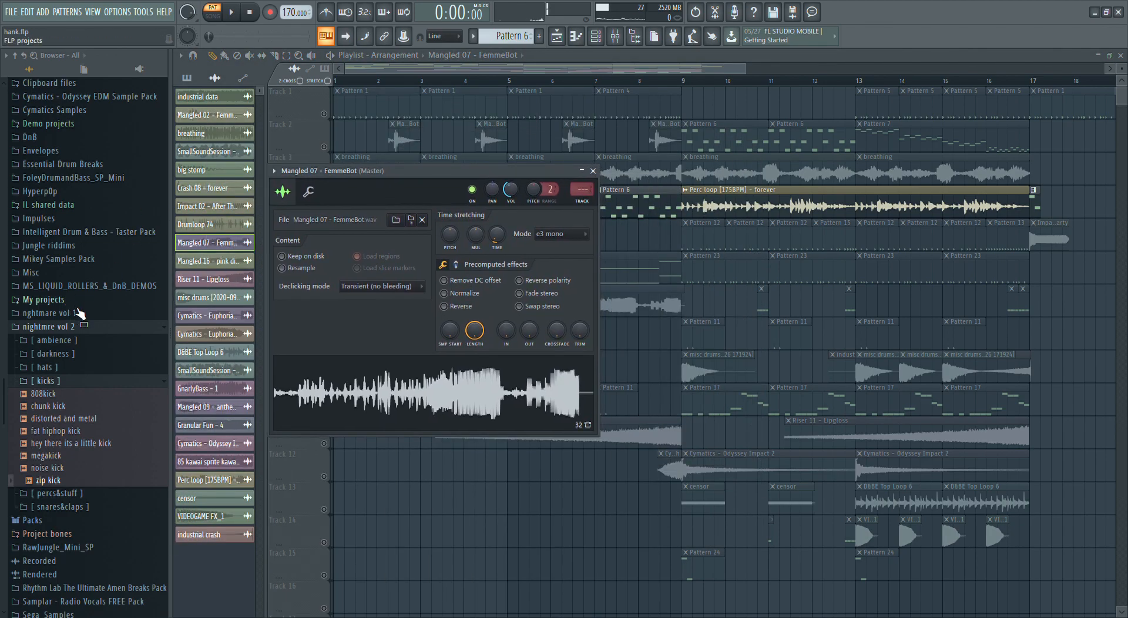
scroll(77, 311, "up", 6)
left_click_drag(65, 274, 350, 375)
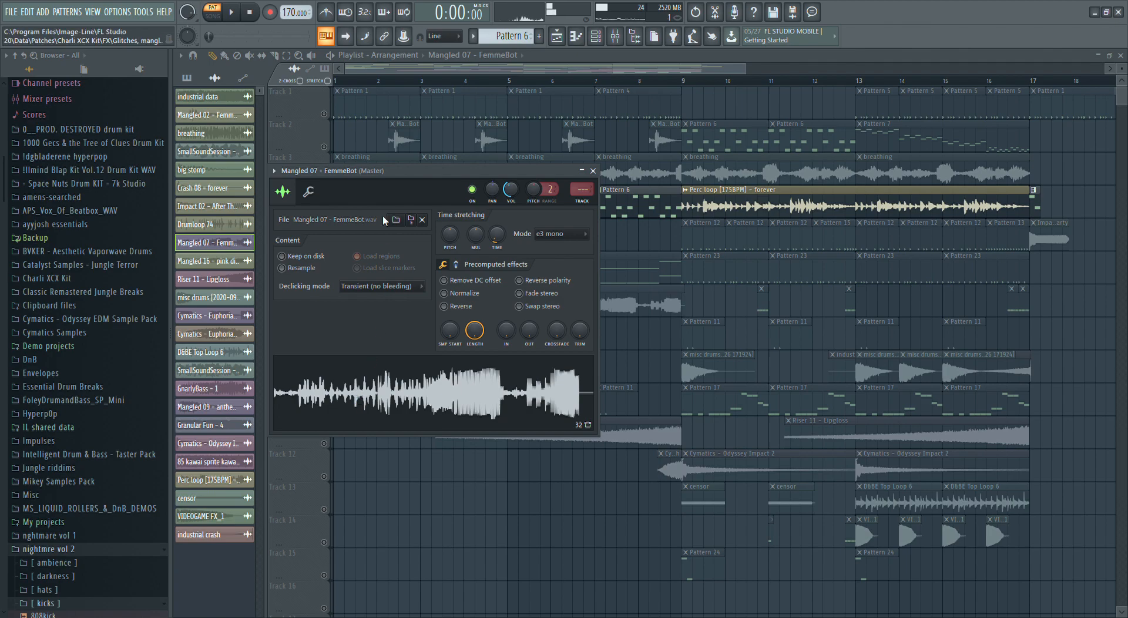
key("space")
key("space")
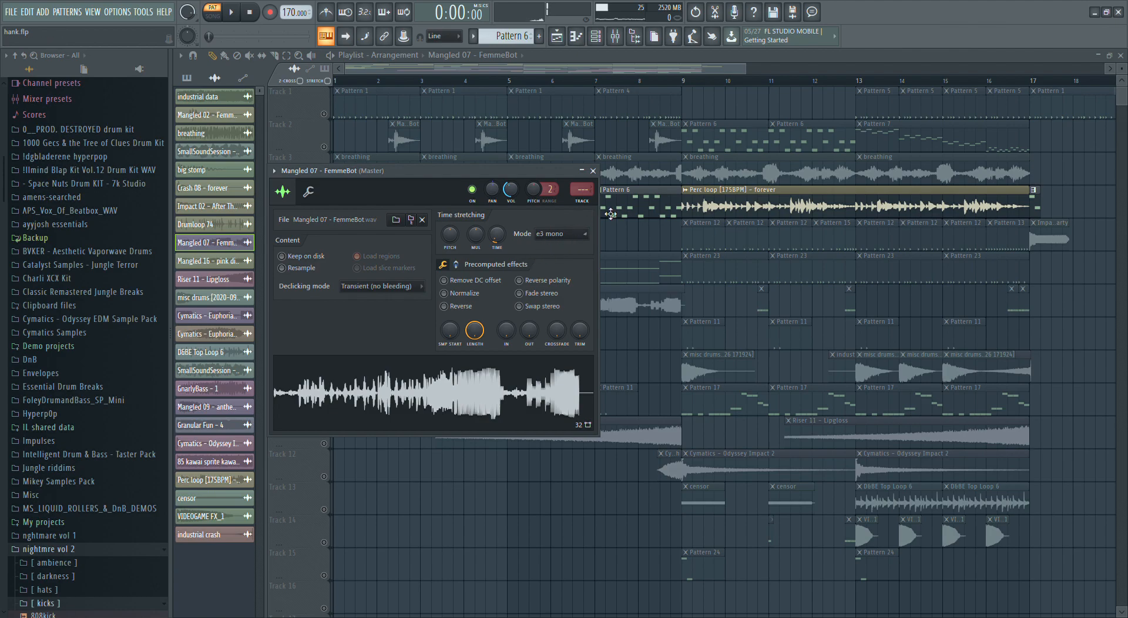
left_click_drag(477, 169, 434, 163)
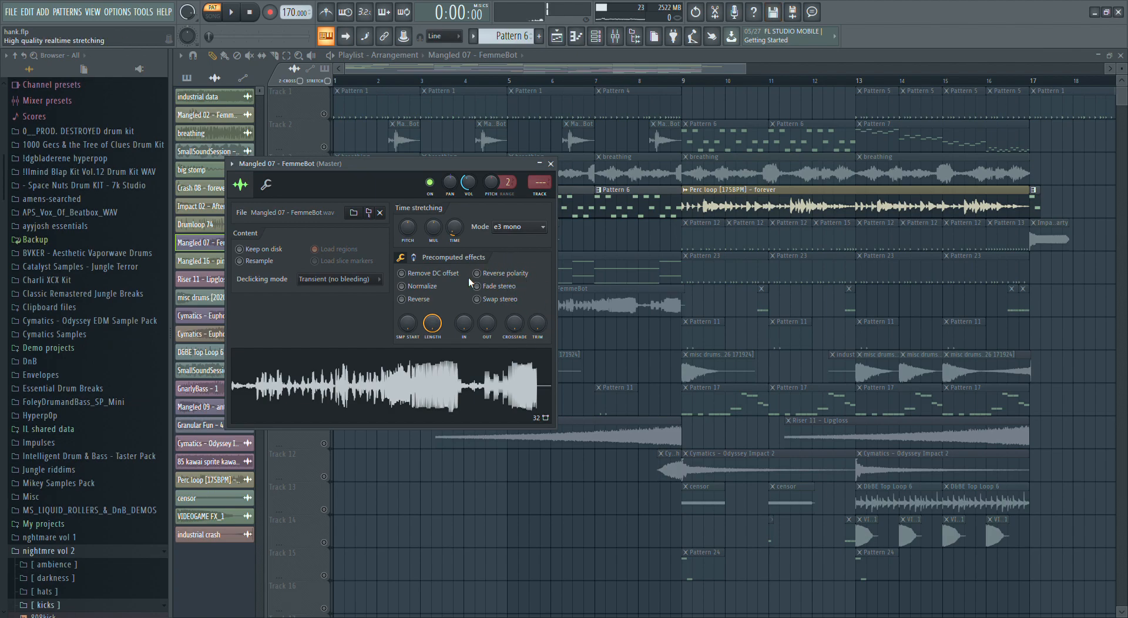
left_click(467, 57)
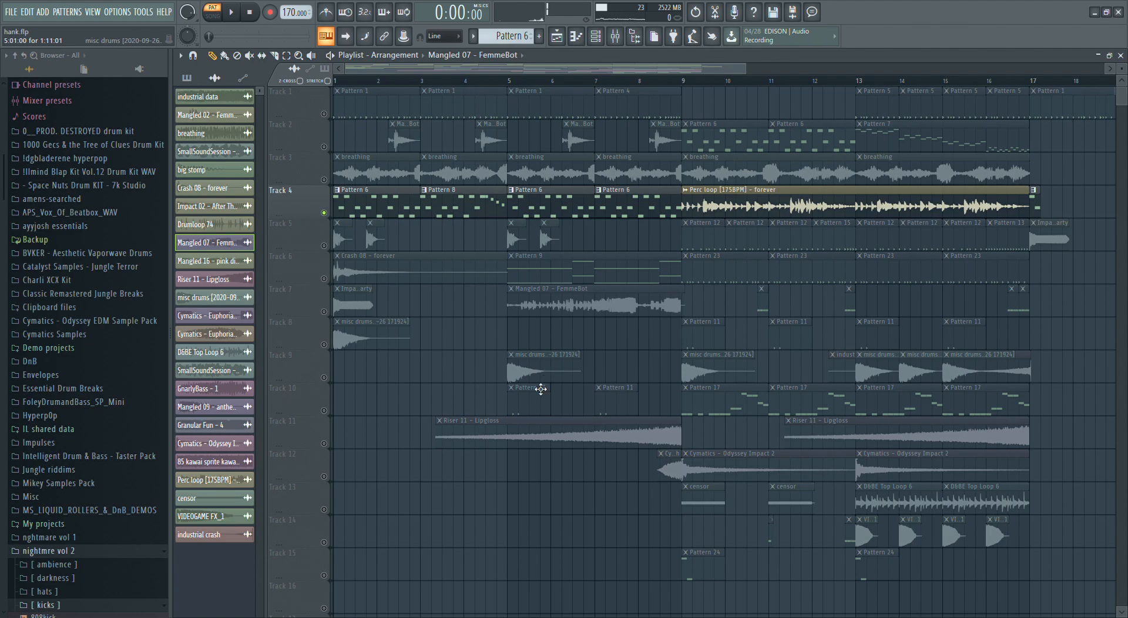
- Check the misc drums clip on Track 9 and inspect the Riser 11 - Lipgloss clip's sample settings on Track 11
double_click(537, 378)
left_click(610, 437)
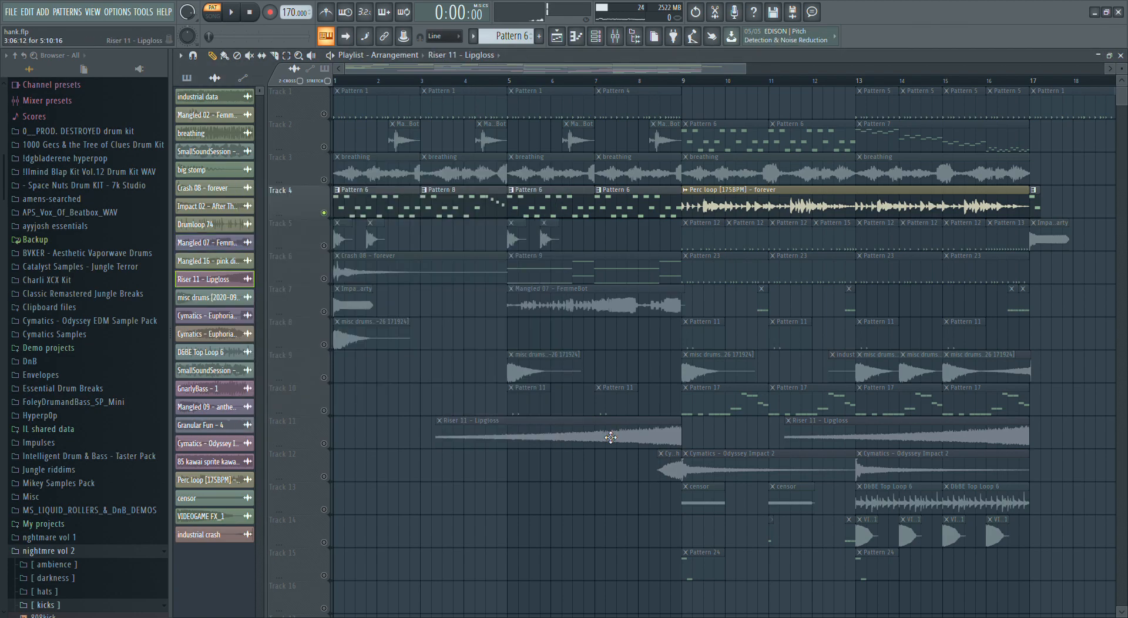
double_click(610, 437)
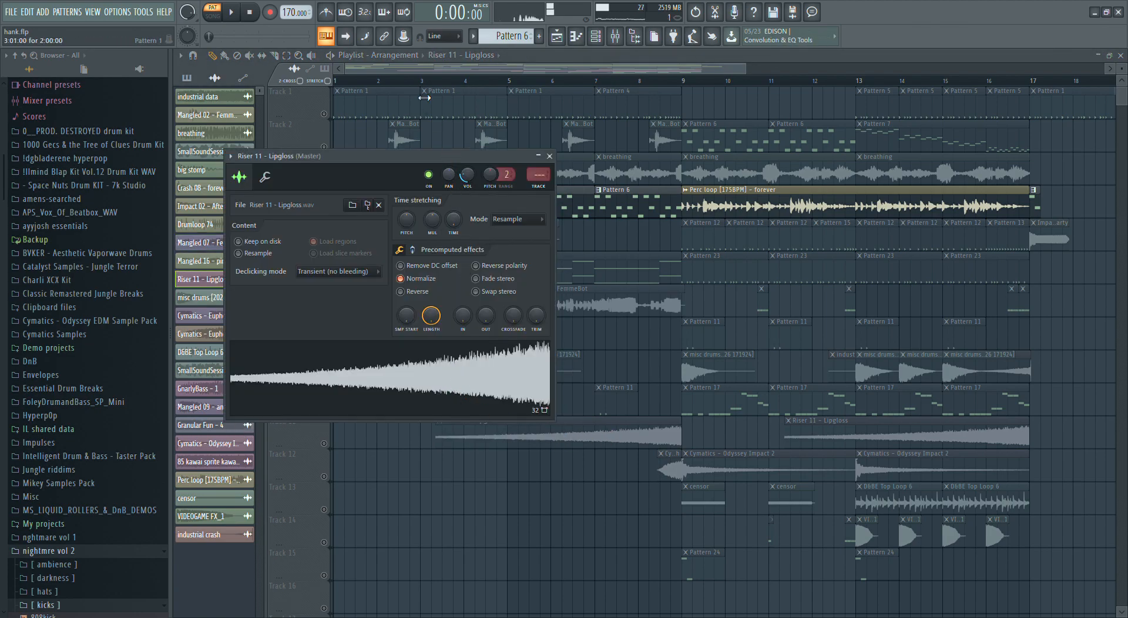
left_click(549, 156)
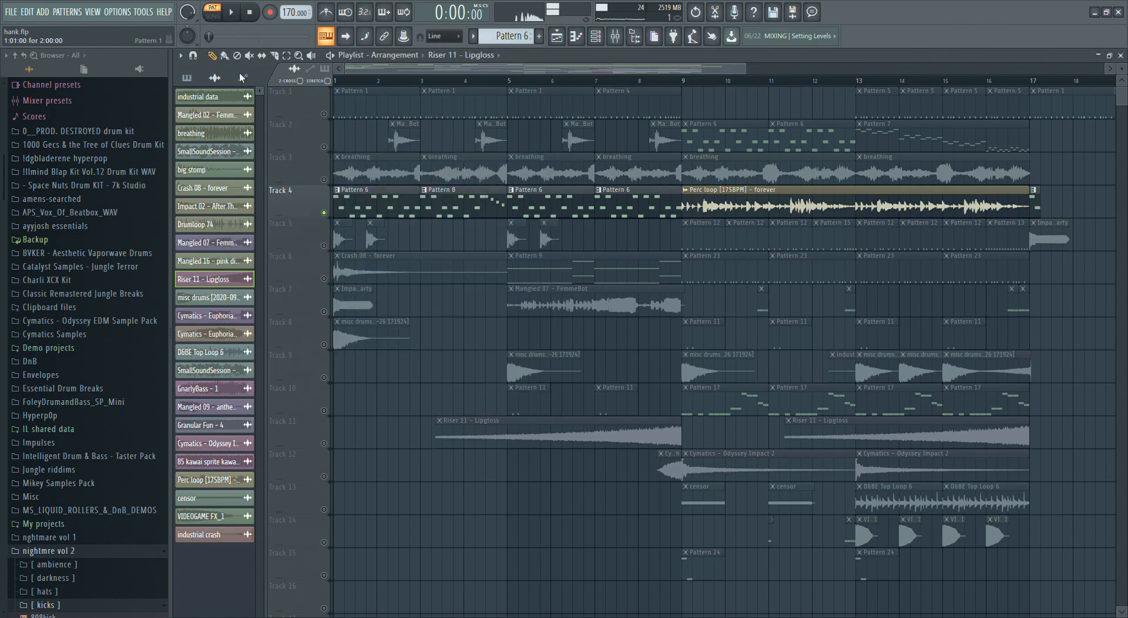
- Open Track 6's Pattern 9 clip in the piano roll and listen to it with the channel rack shown
left_click(545, 280)
double_click(545, 280)
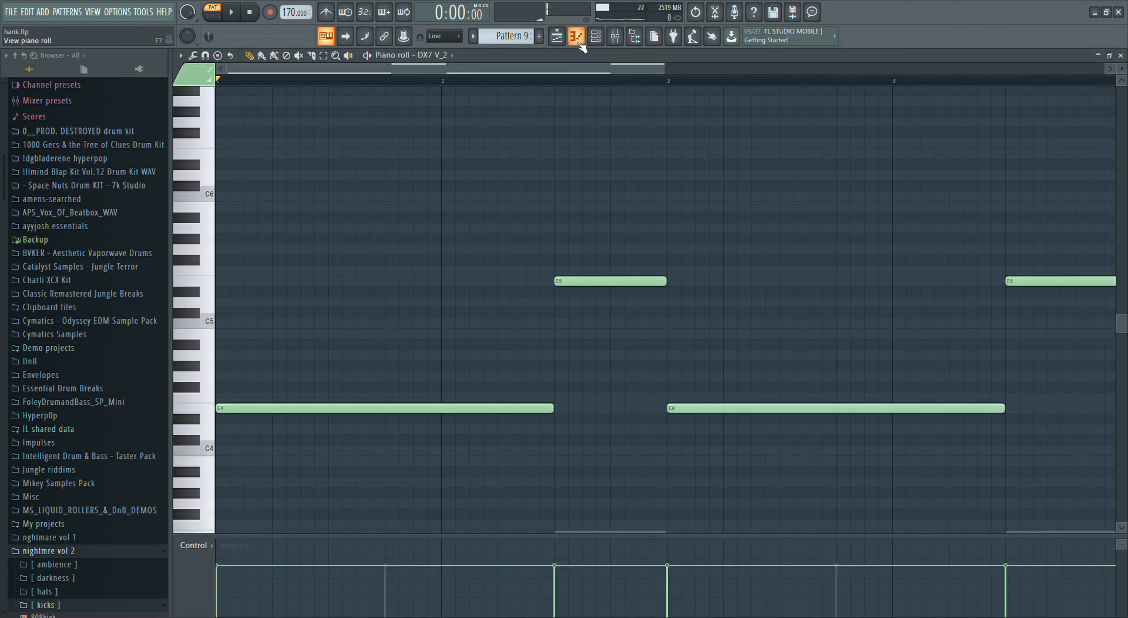
key("F6")
left_click(231, 12)
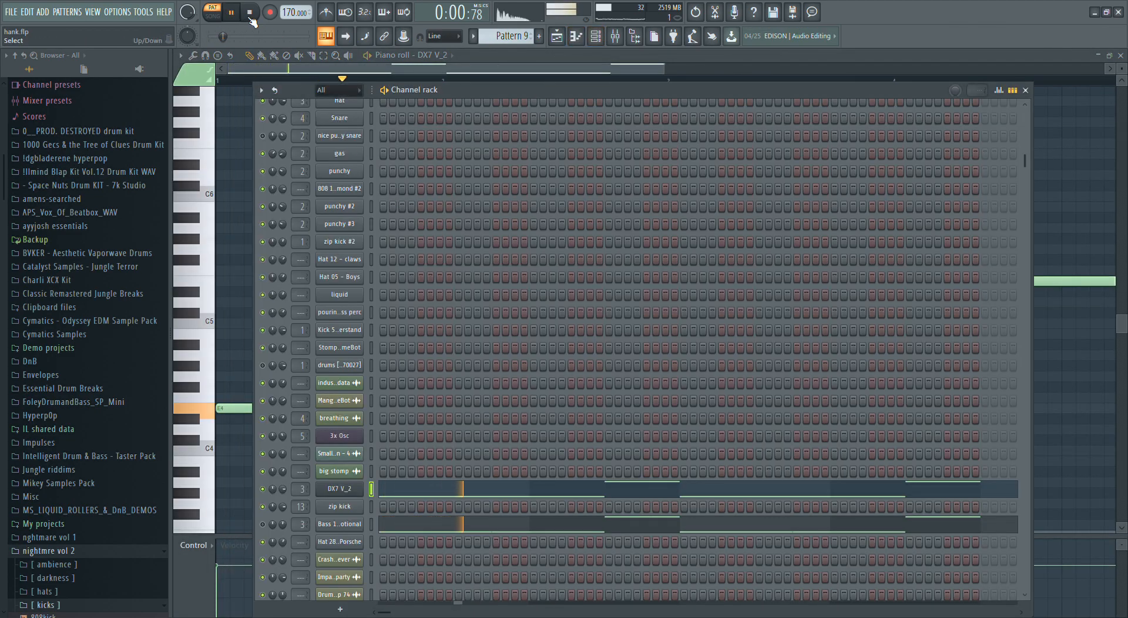
left_click(250, 17)
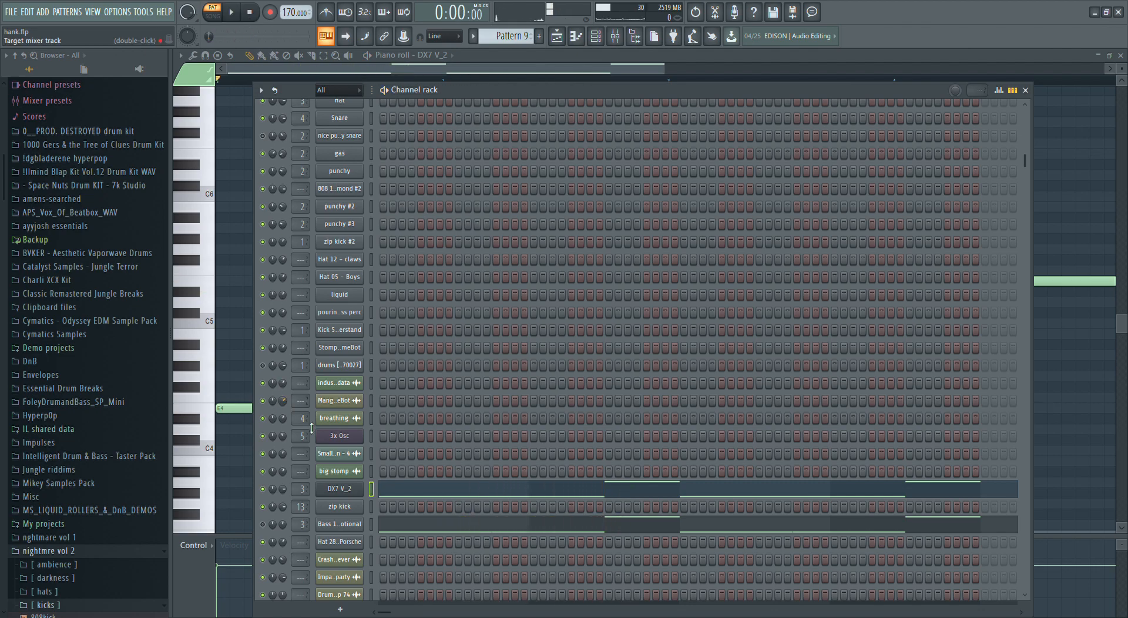
- Open the DX7 V_2 instrument and examine its bass preset and operator settings
left_click(350, 490)
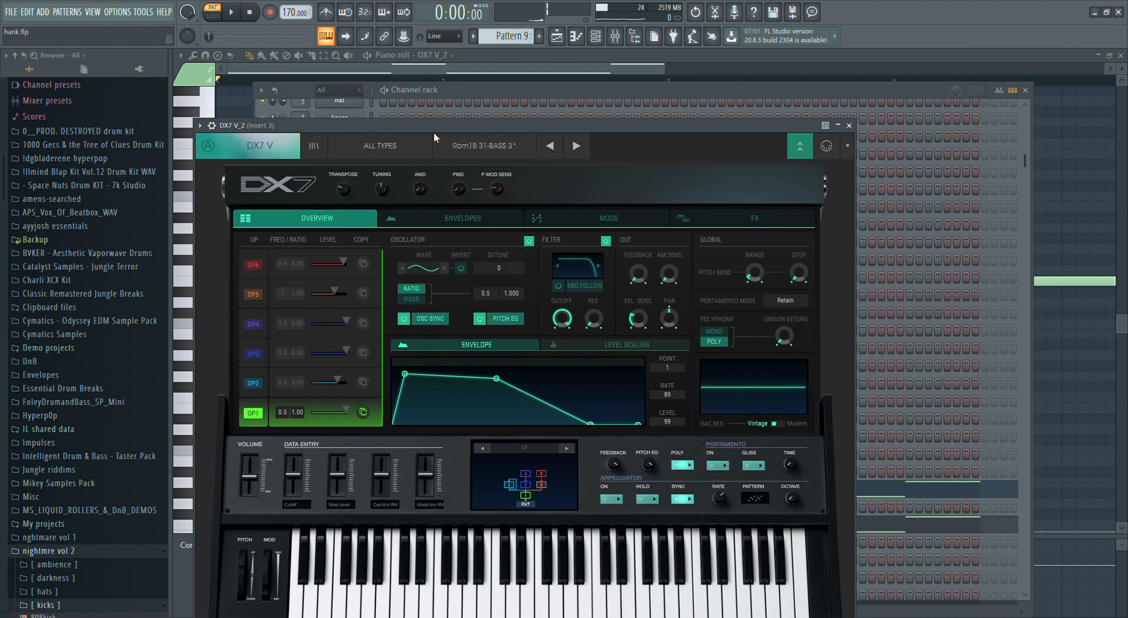
left_click_drag(434, 133, 406, 63)
mouse_move(506, 553)
left_mouse_down()
mouse_move(367, 525)
mouse_move(585, 529)
left_mouse_up()
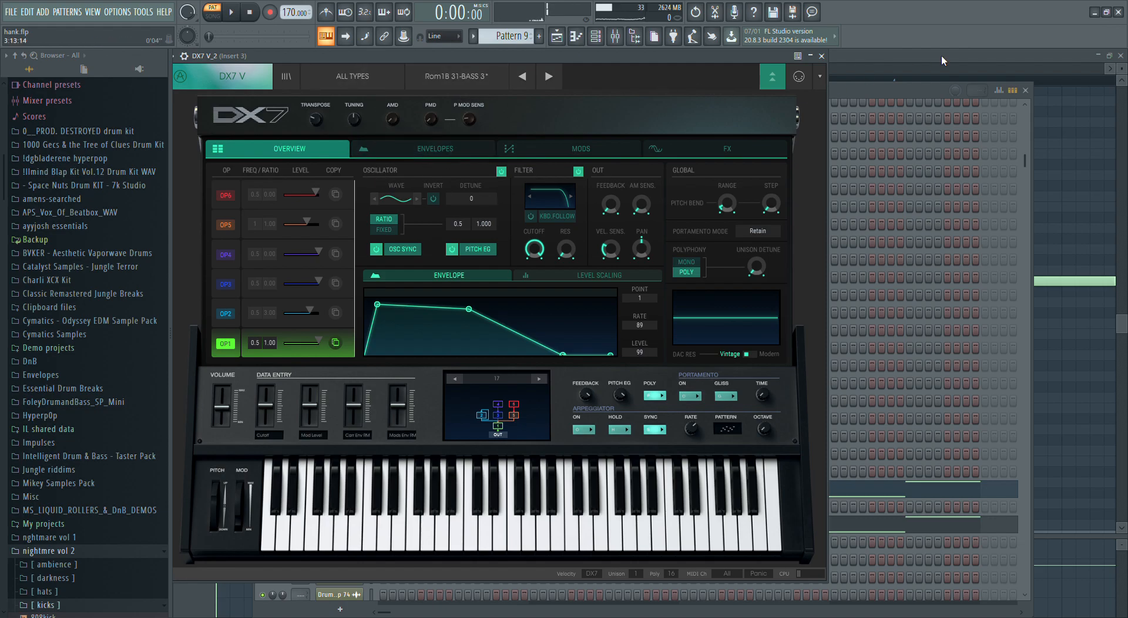
- Review the mixer's Insert 3 effects chain, inspecting the Fruity Stereo Enhancer, Maximus, Soundgoodizer and both Fruity parametric EQ 2 plugins
left_click(843, 89)
left_click(615, 37)
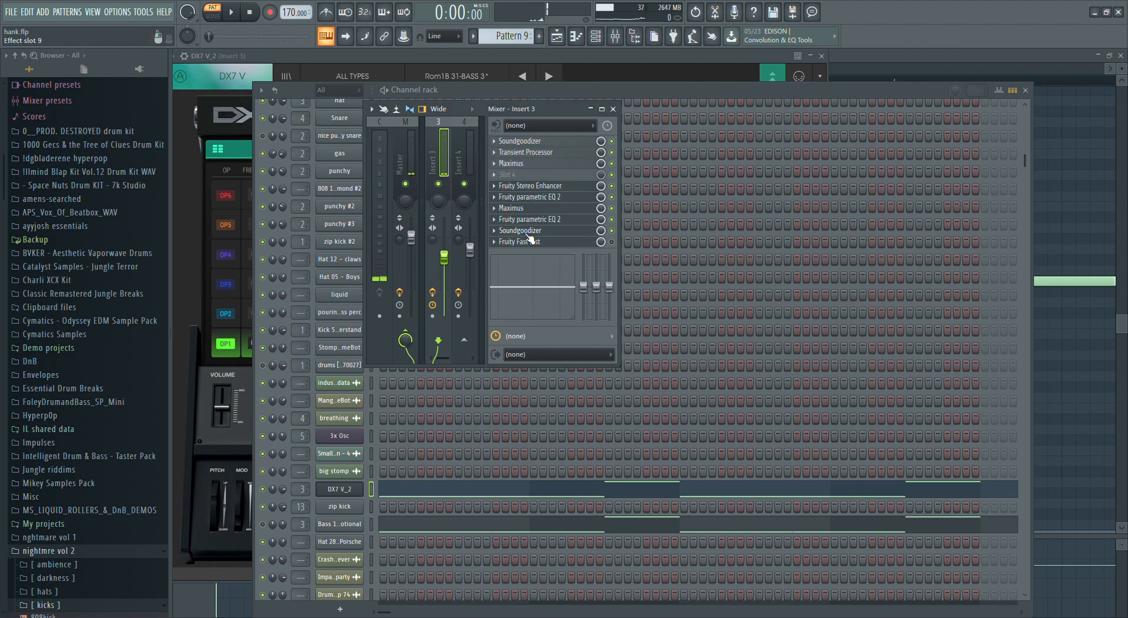
left_click(532, 186)
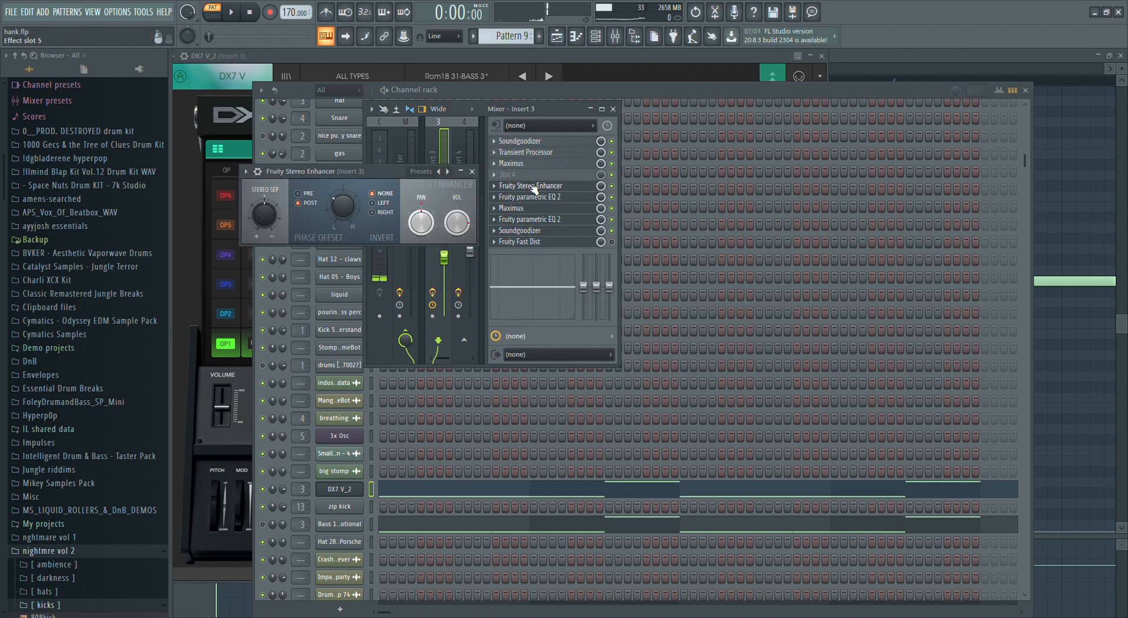
left_click(523, 164)
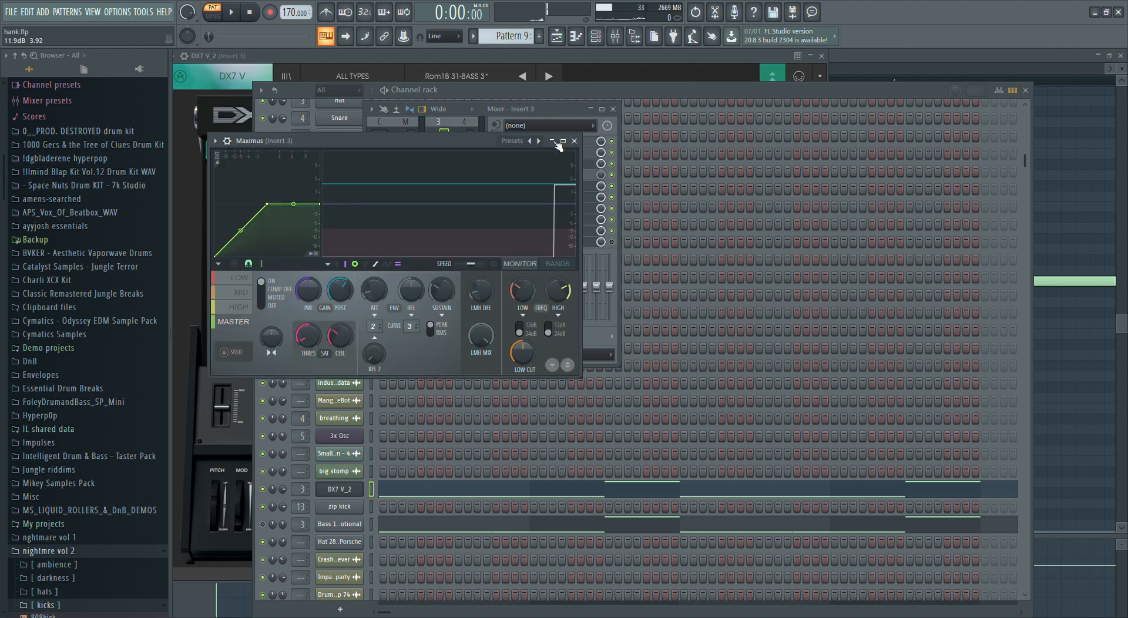
left_click(541, 143)
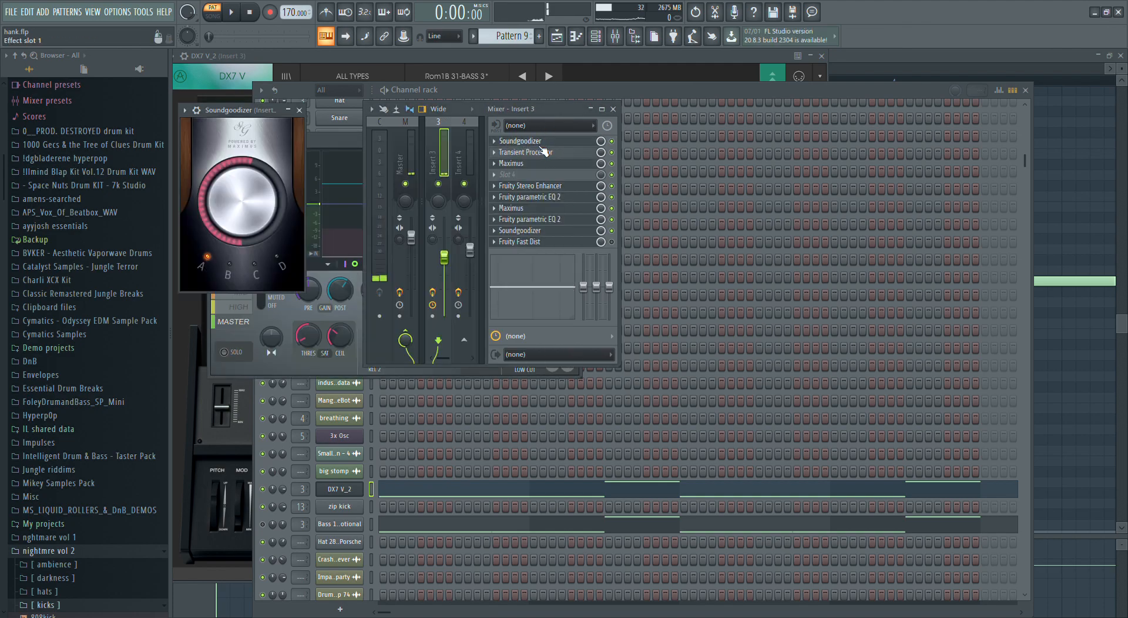
left_click(539, 198)
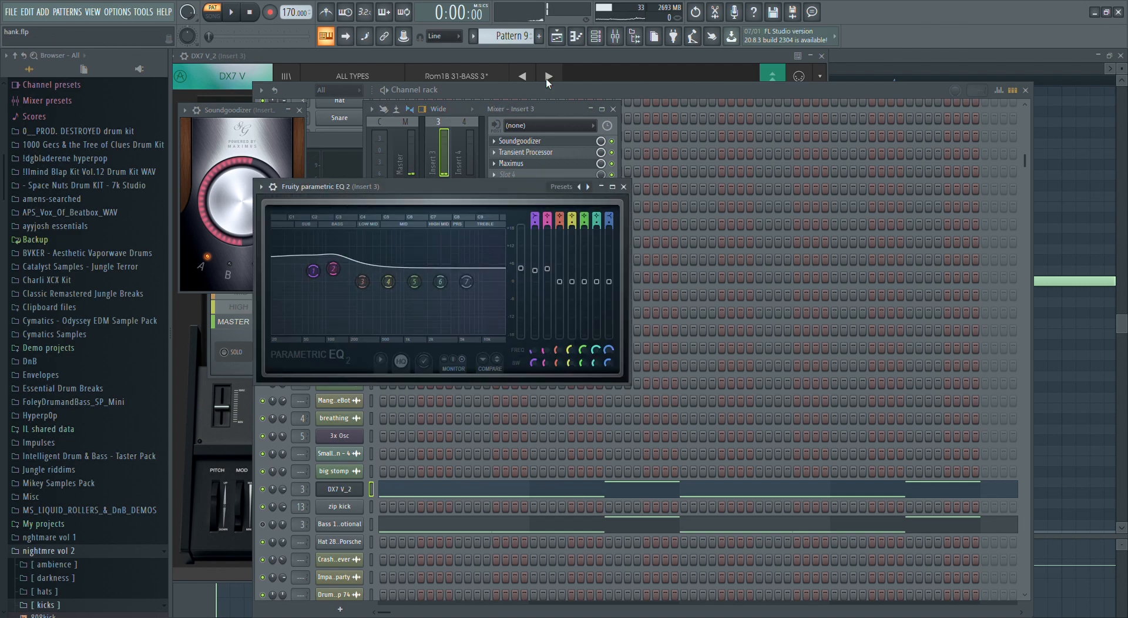
left_click(563, 133)
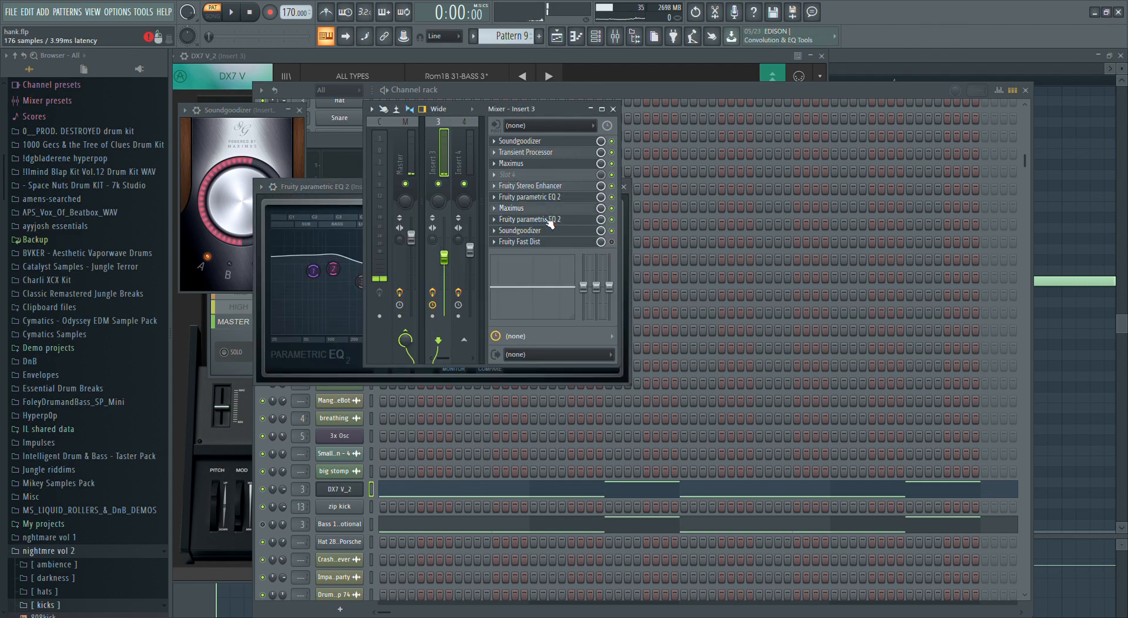
left_click(550, 220)
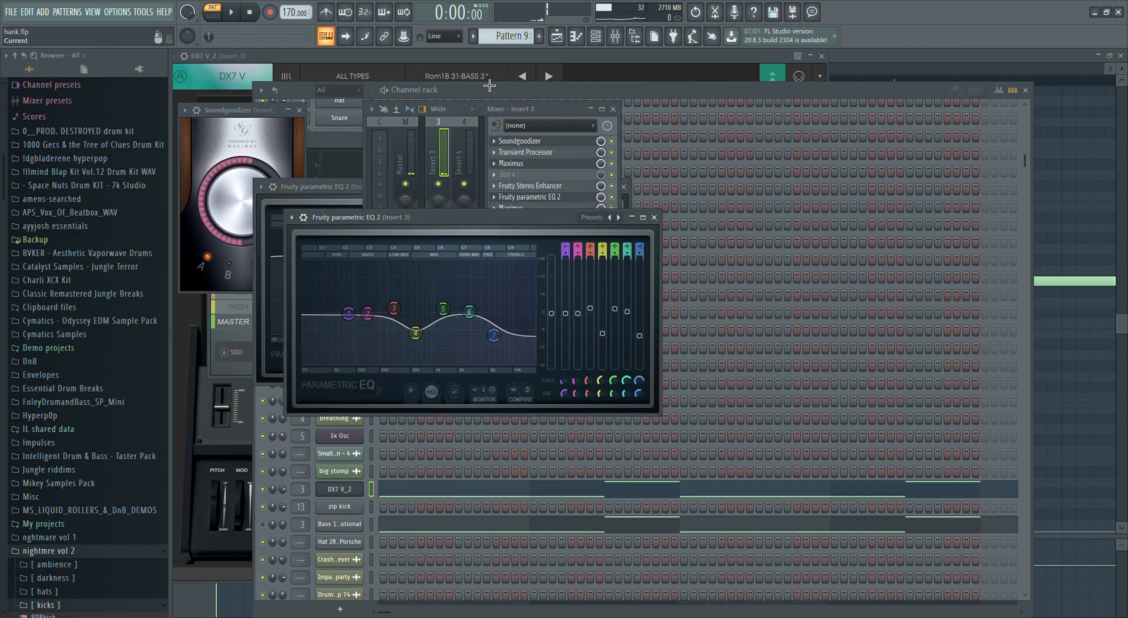
- Return to the playlist and inspect the Perc loop [175BPM] - forever clip's sample settings on Track 4
left_click(555, 93)
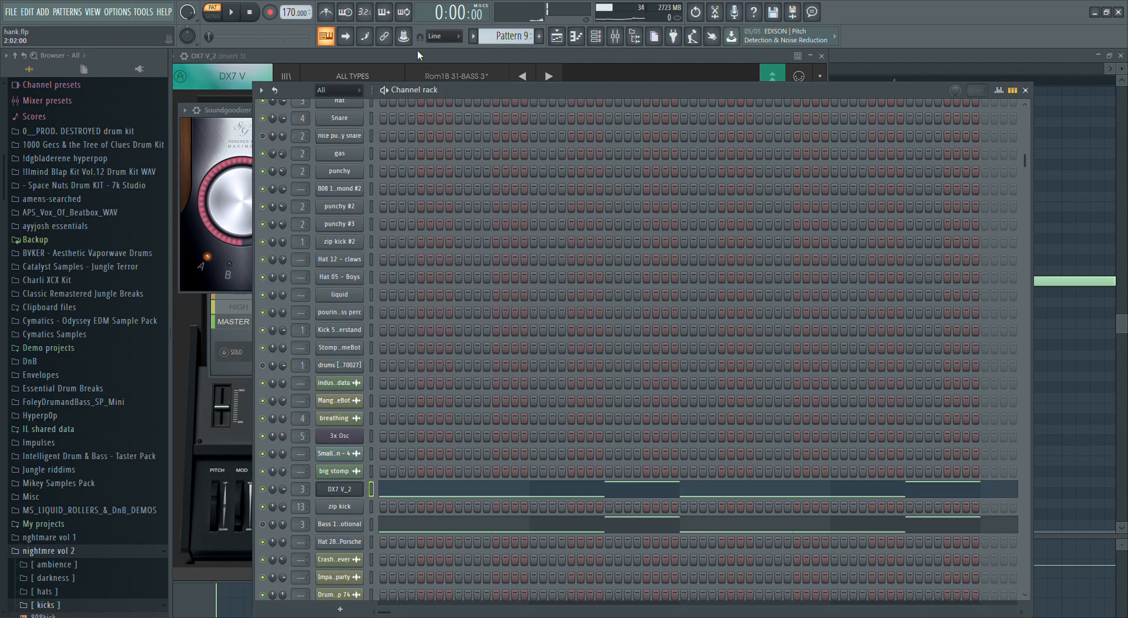
left_click(557, 41)
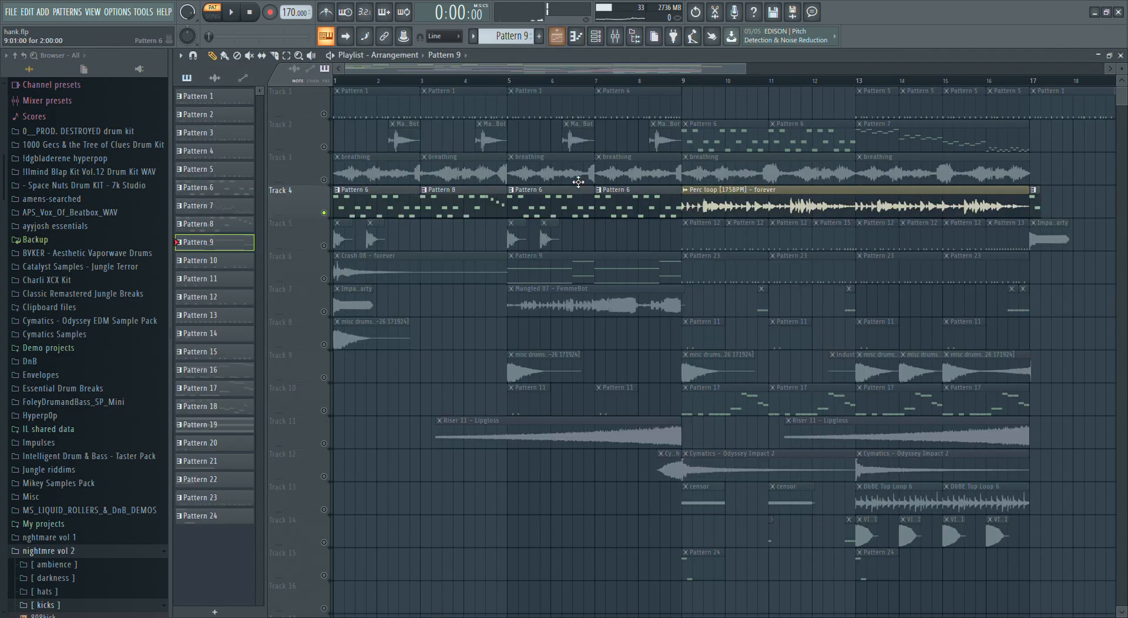
double_click(737, 216)
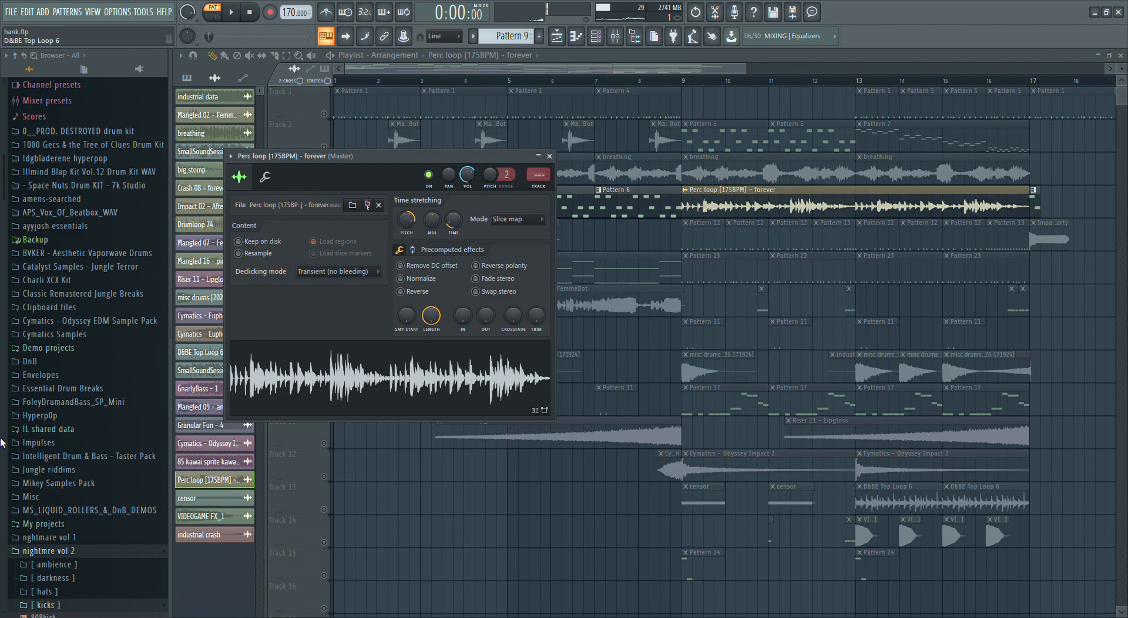
- Open Track 5's Pattern 12 clip, find its snare and kick steps in the channel rack and listen to the pattern
double_click(696, 249)
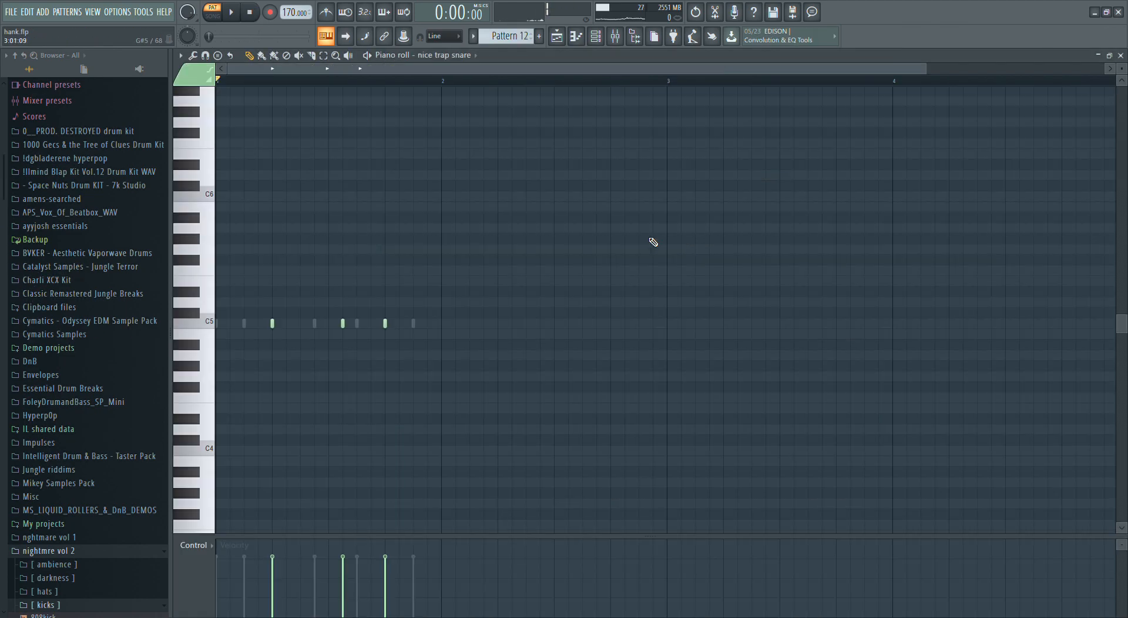
left_click(593, 41)
left_click(581, 42)
left_click(590, 42)
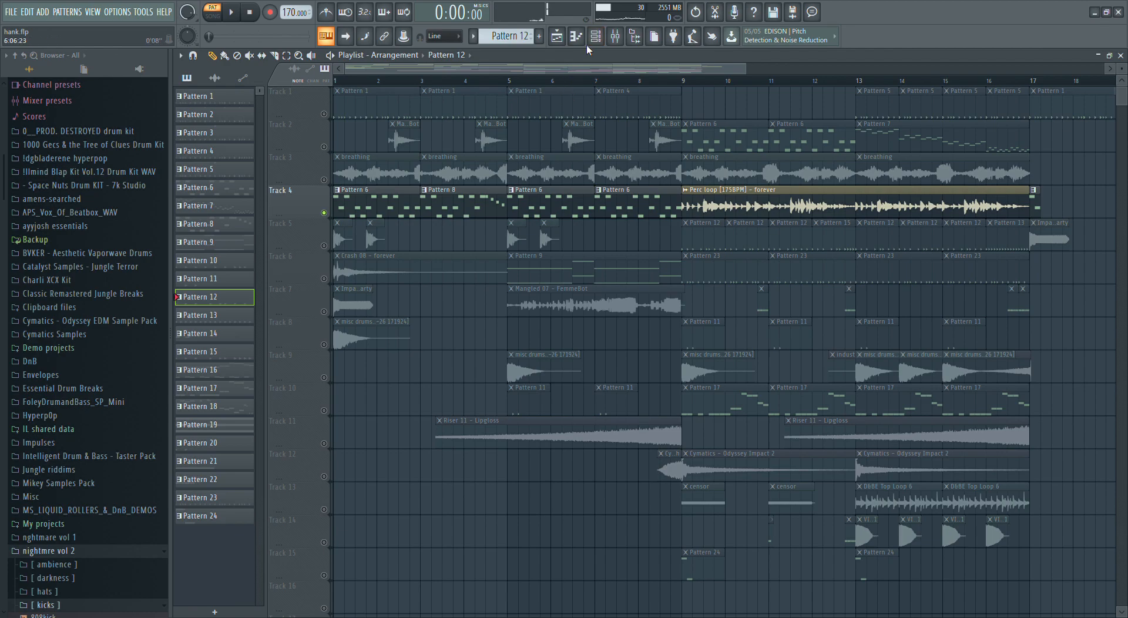
left_click(596, 38)
scroll(505, 227, "down", 10)
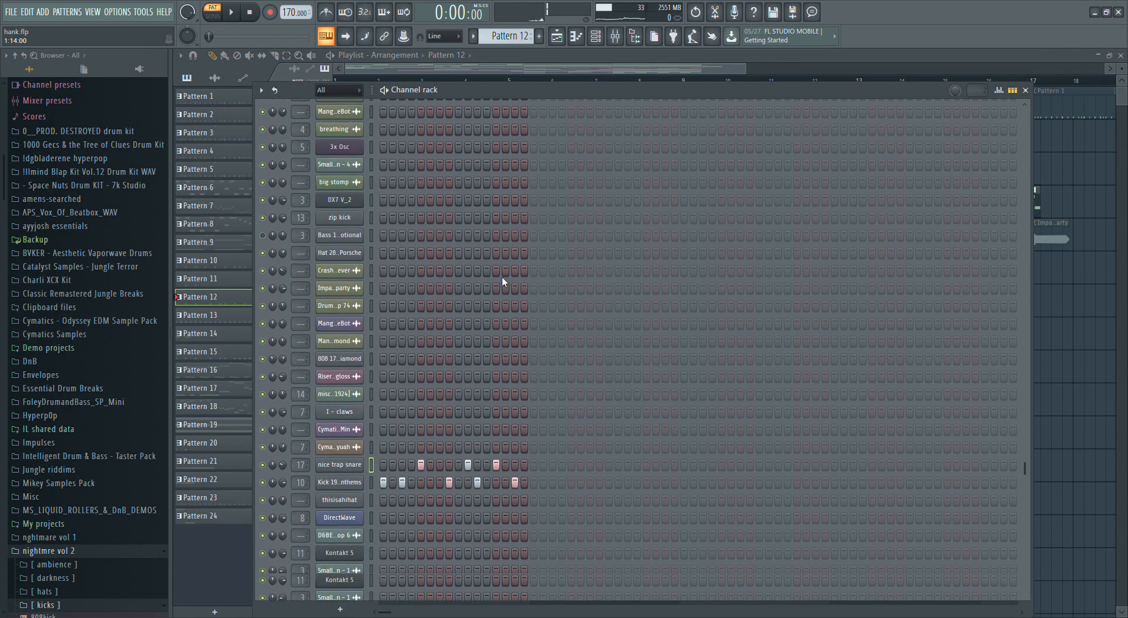
left_click(231, 12)
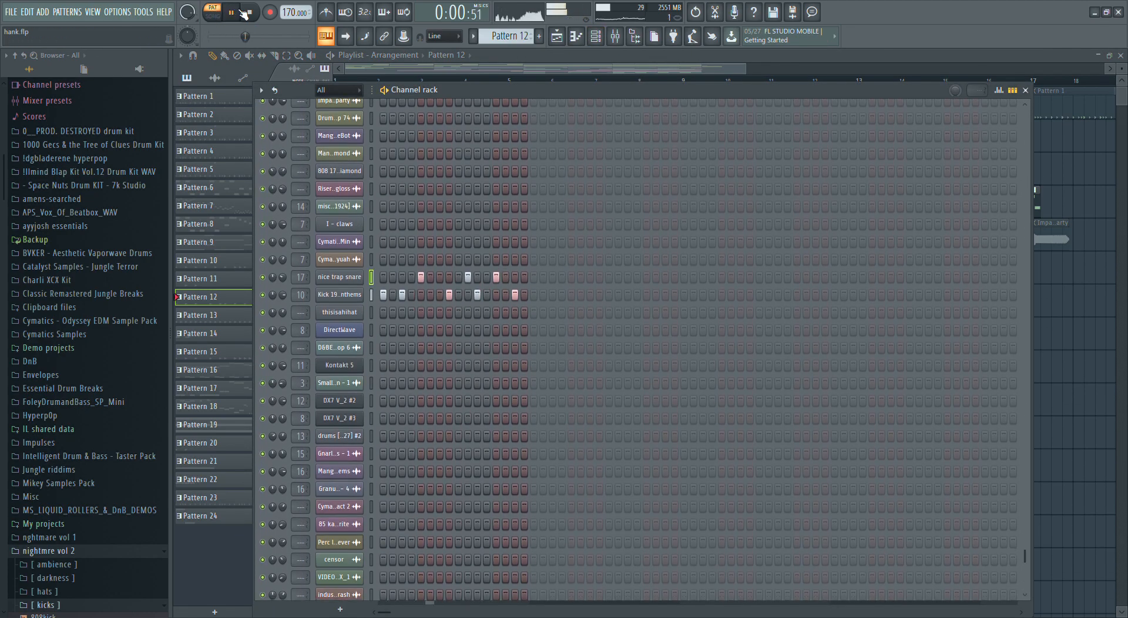
left_click(247, 13)
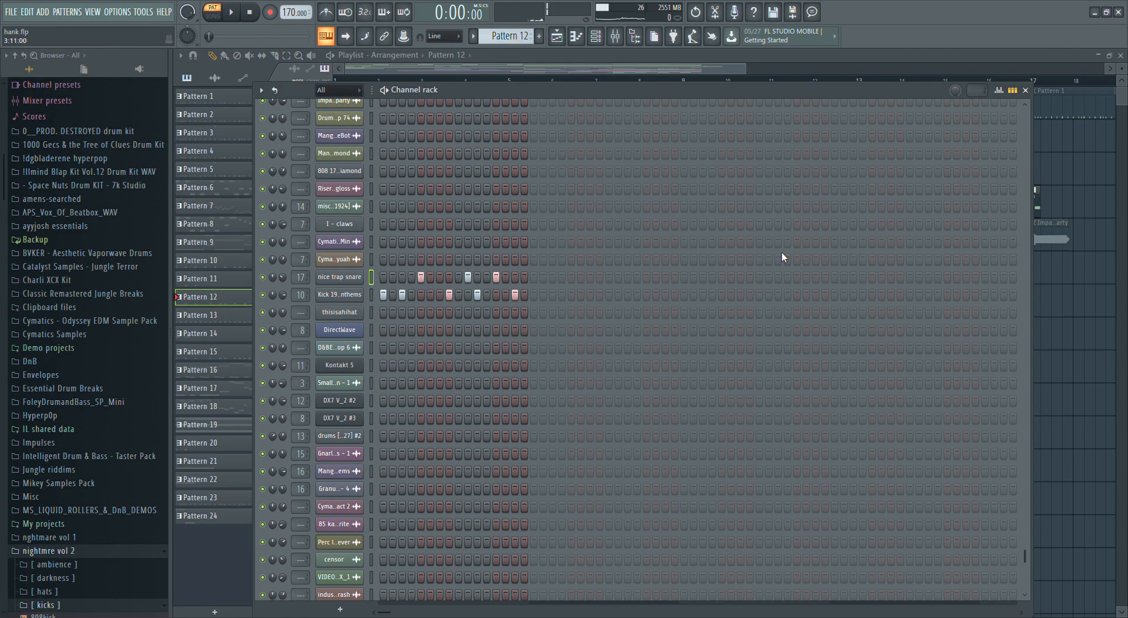
- Open Track 6's Pattern 23 clip, find its Hat 05 - Boys steps in the channel rack and listen to the pattern
left_click(672, 67)
double_click(703, 283)
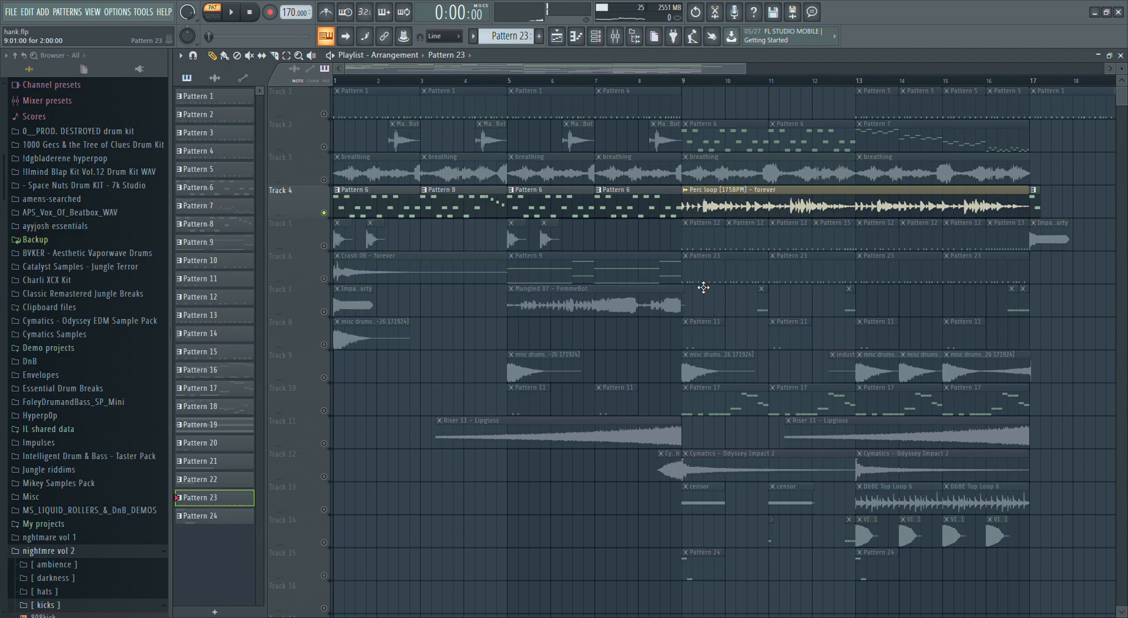
left_click(608, 36)
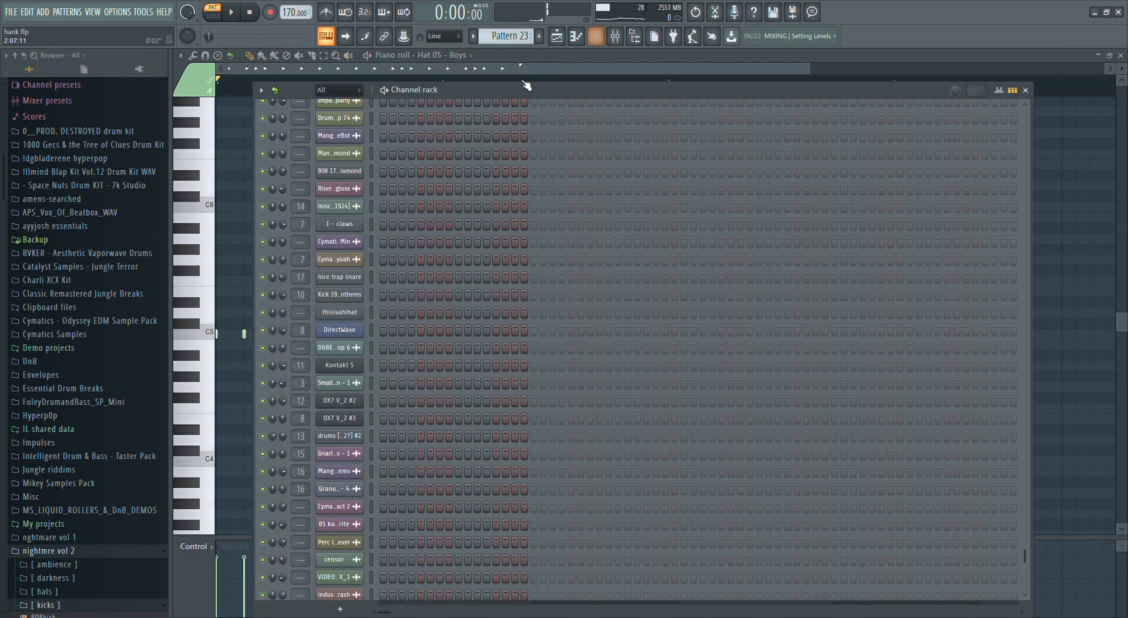
scroll(561, 287, "up", 3)
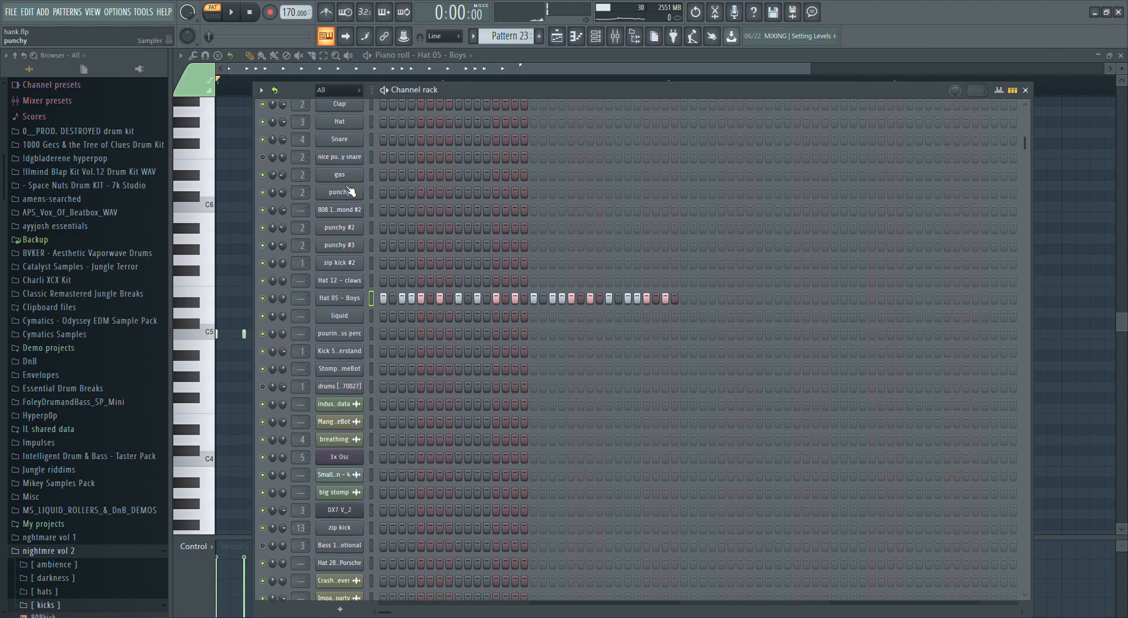
left_click(230, 12)
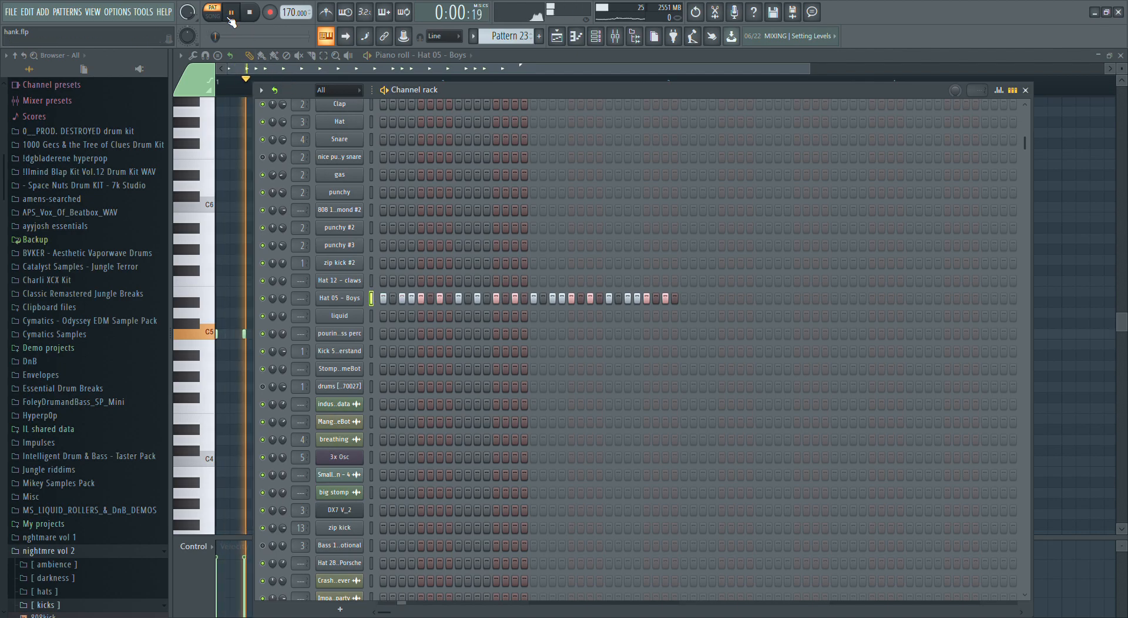
left_click(252, 12)
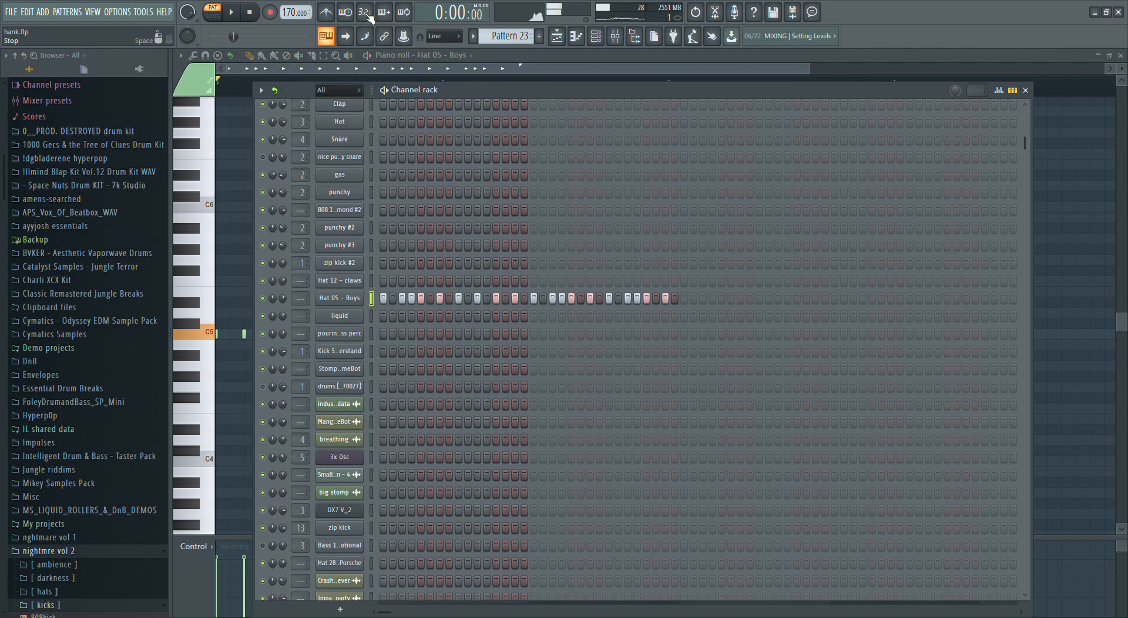
- Open Track 10's Pattern 17 clip, examine its DX7 V_2 #2 notes and listen to the pattern
left_click(556, 37)
scroll(822, 275, "down", 3)
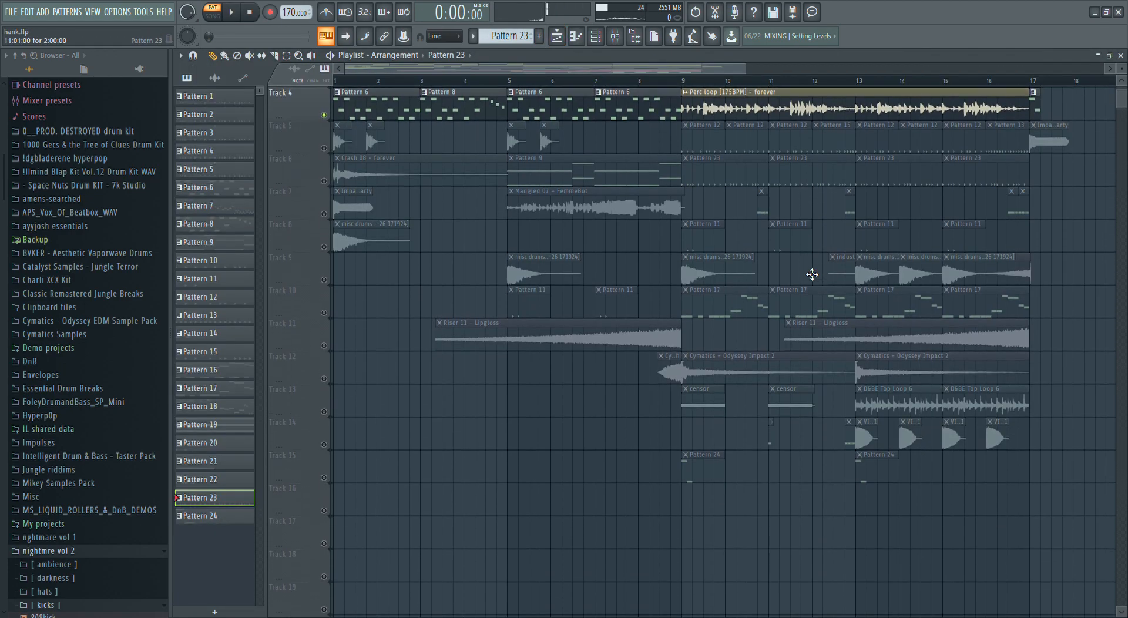
double_click(710, 314)
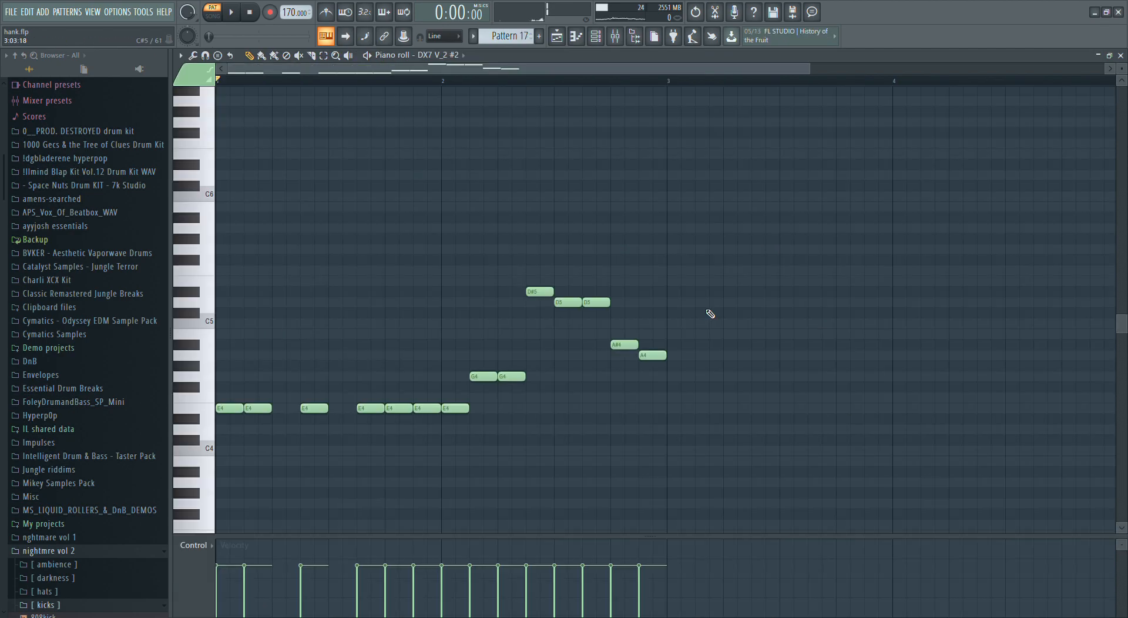
left_click(595, 36)
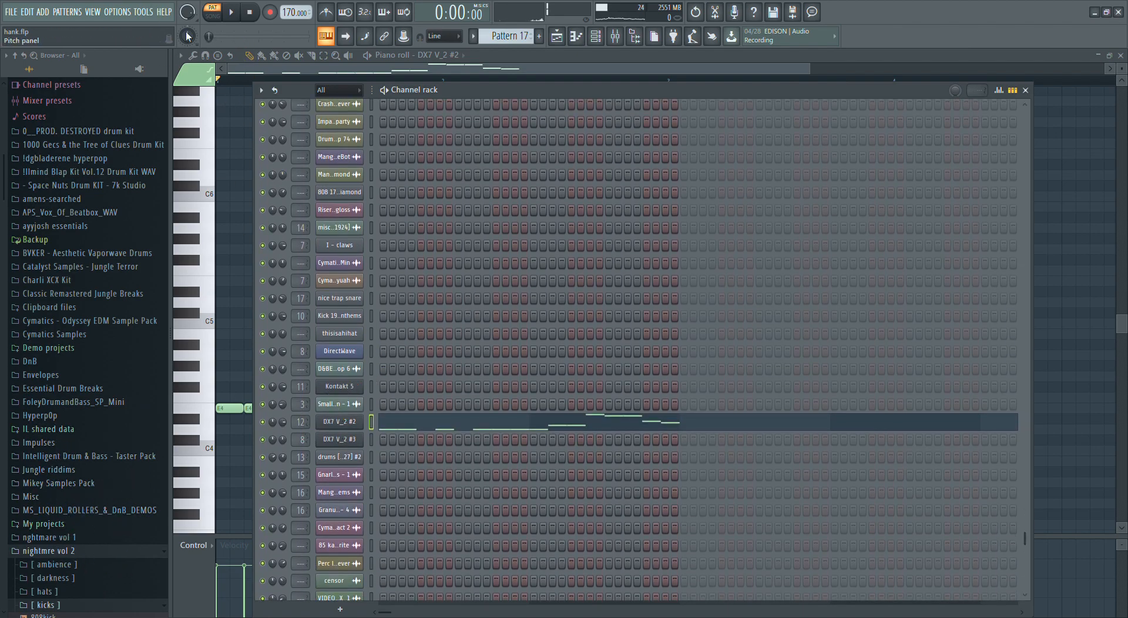
left_click(231, 12)
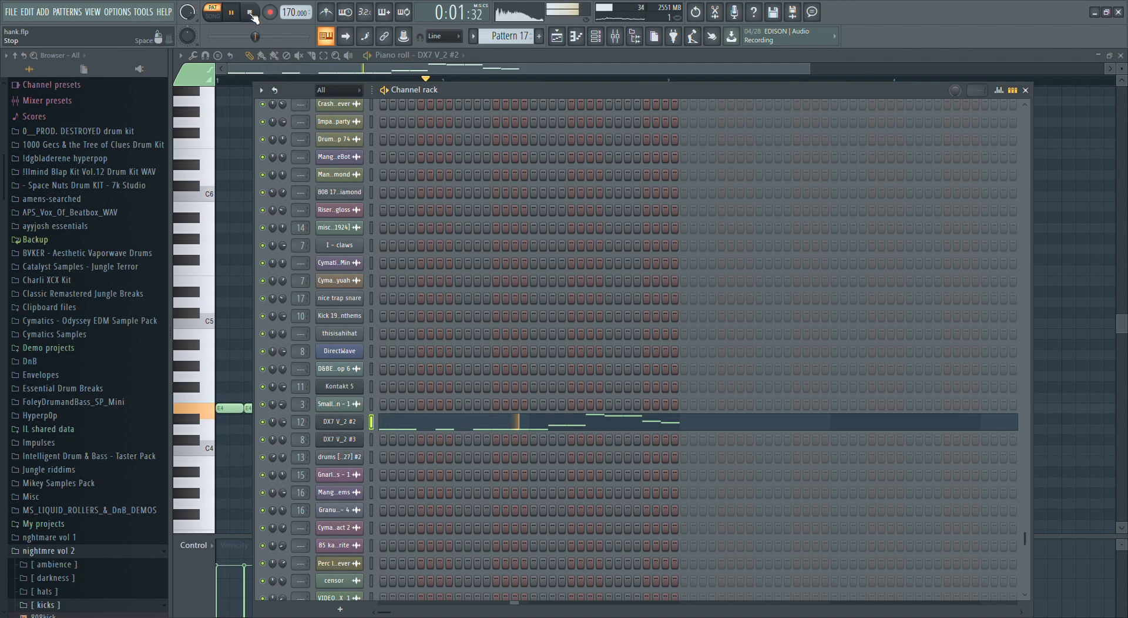
left_click(250, 12)
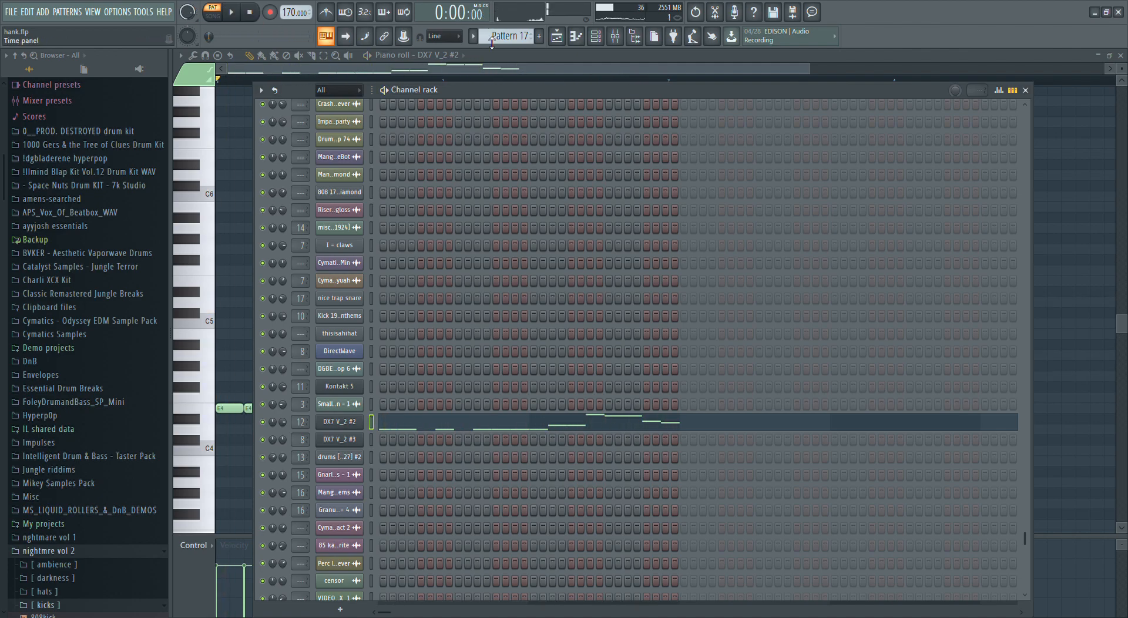
- Open the DX7 V_2 #2 instrument and audition its bass preset with several keyboard notes, checking its Insert 12 mixer track
left_click(556, 38)
left_click(595, 37)
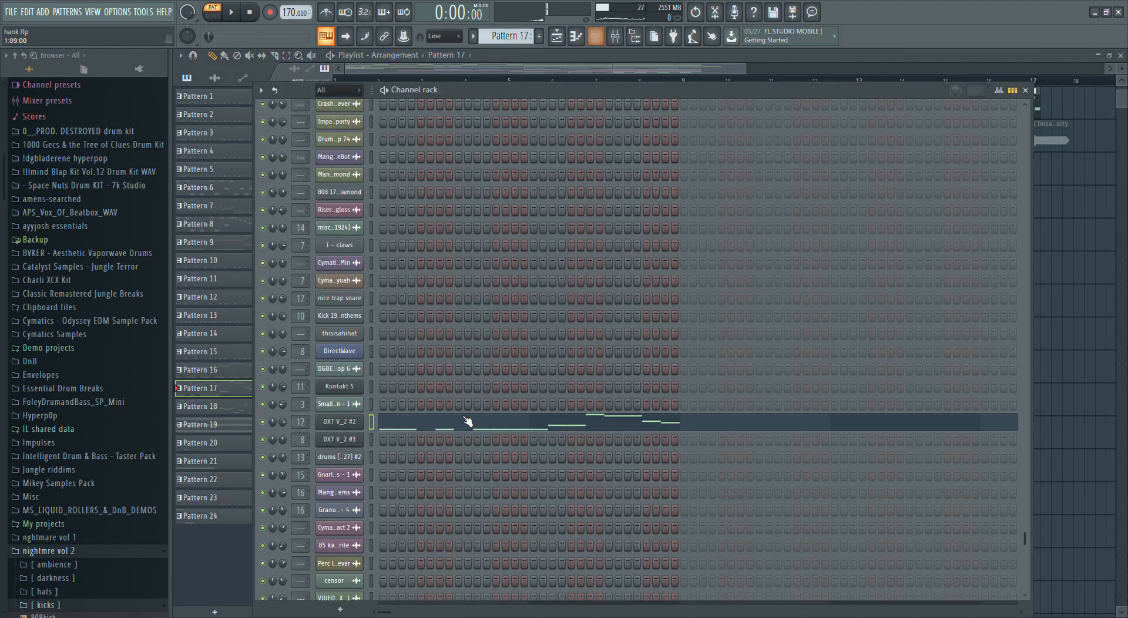
left_click(360, 425)
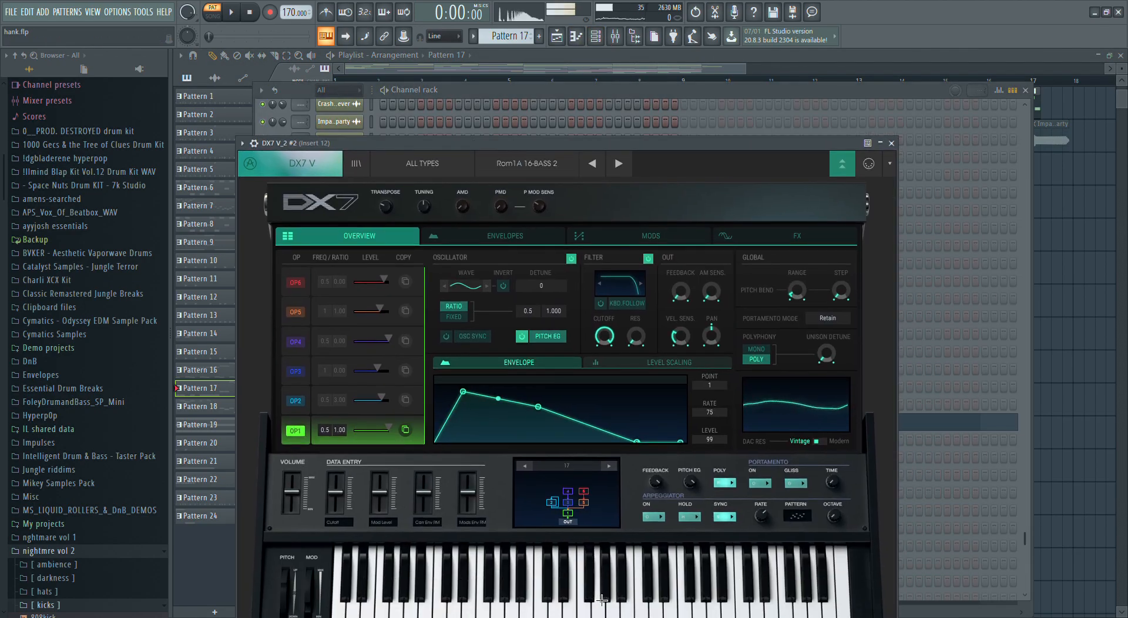
left_click(615, 36)
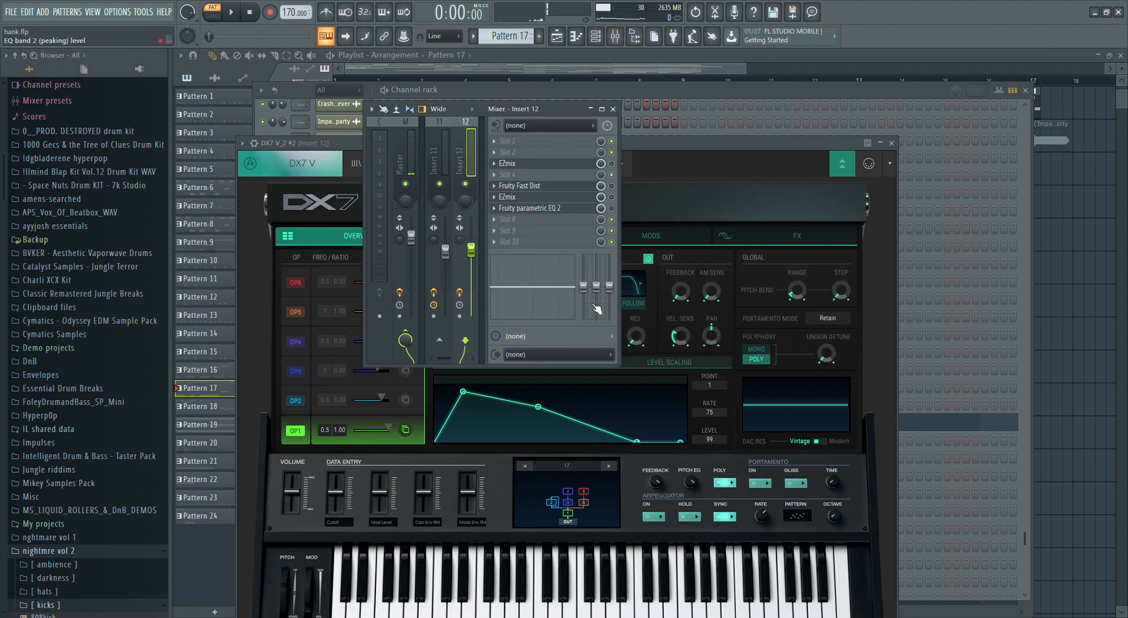
left_click(544, 565)
left_click(580, 586)
left_click(529, 588)
left_click(498, 588)
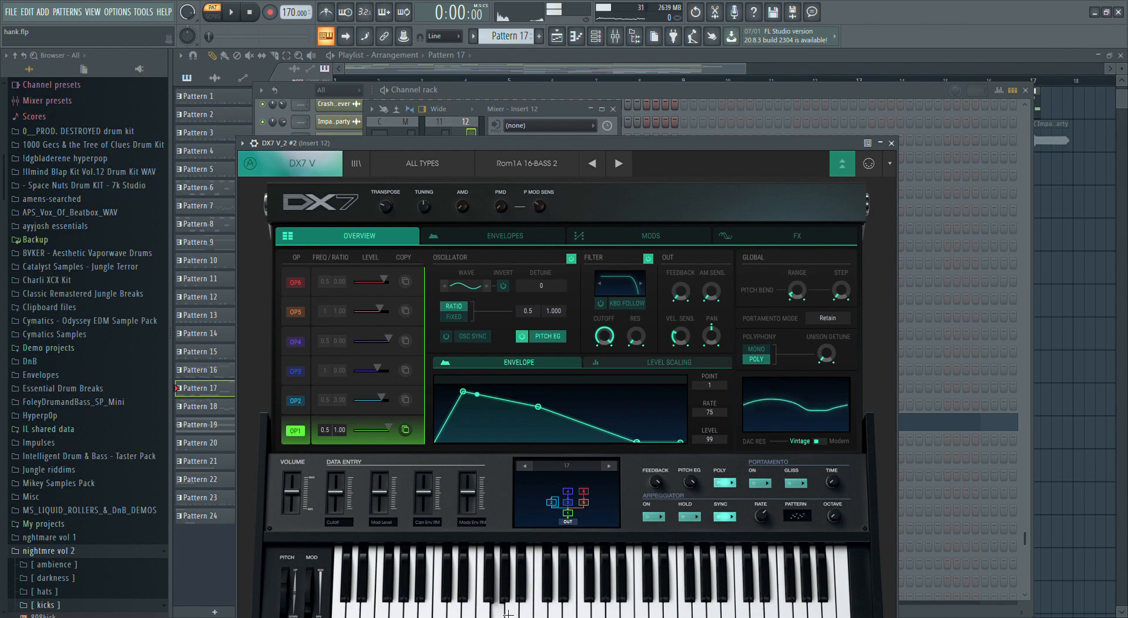
- Review the mixer's Insert 12 effects chain, inspecting the presets loaded in both EZmix plugins
left_click(615, 37)
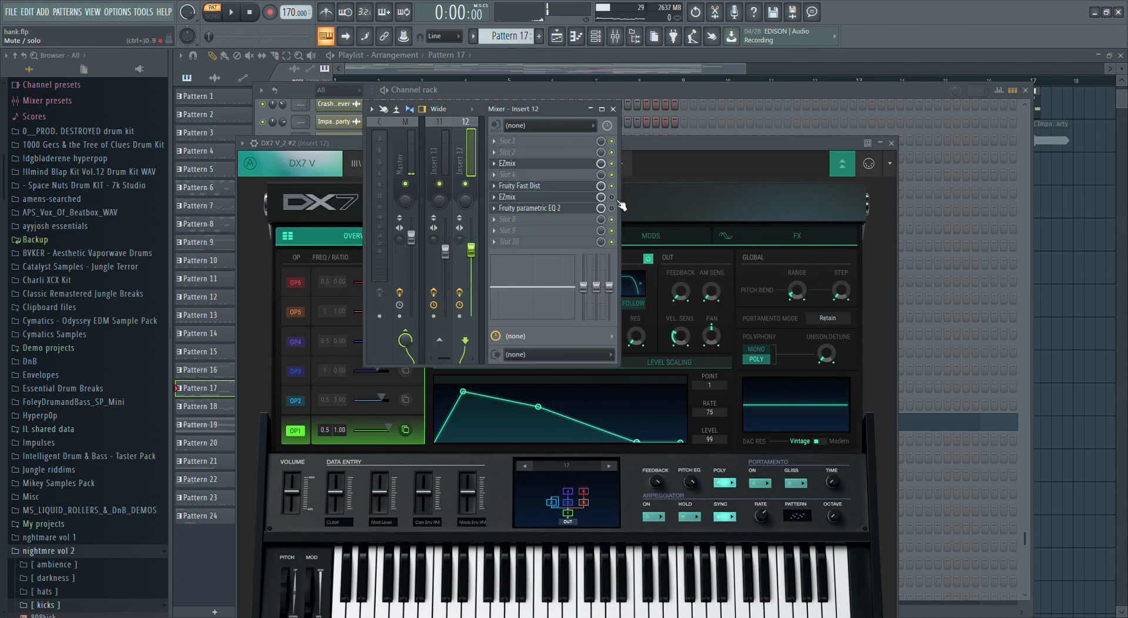
left_click(626, 115)
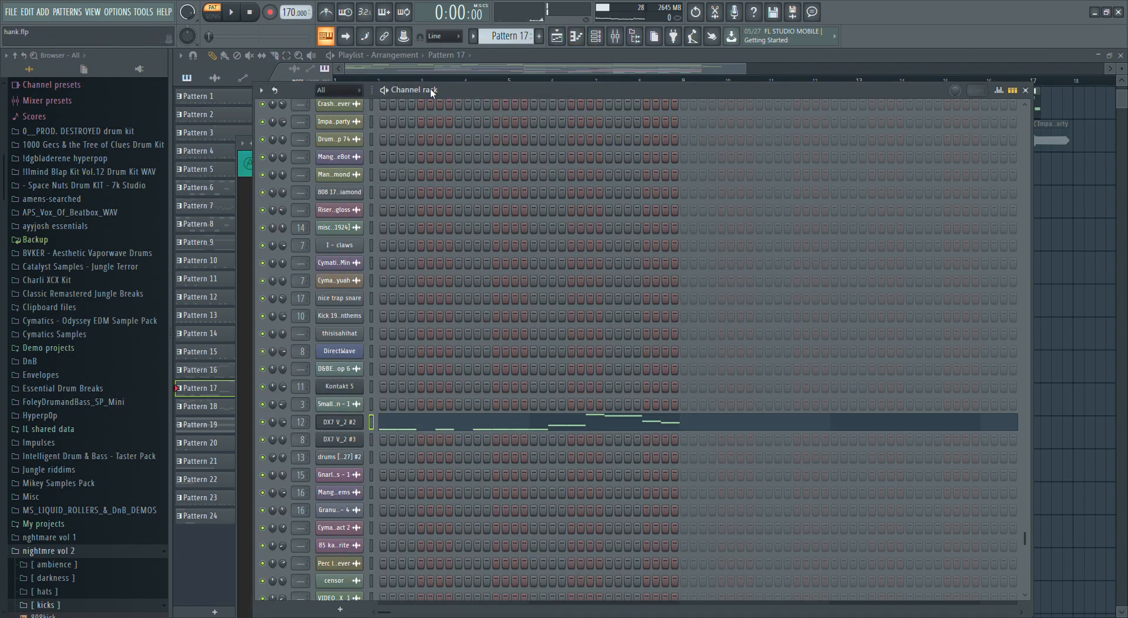
left_click(615, 36)
left_click(529, 163)
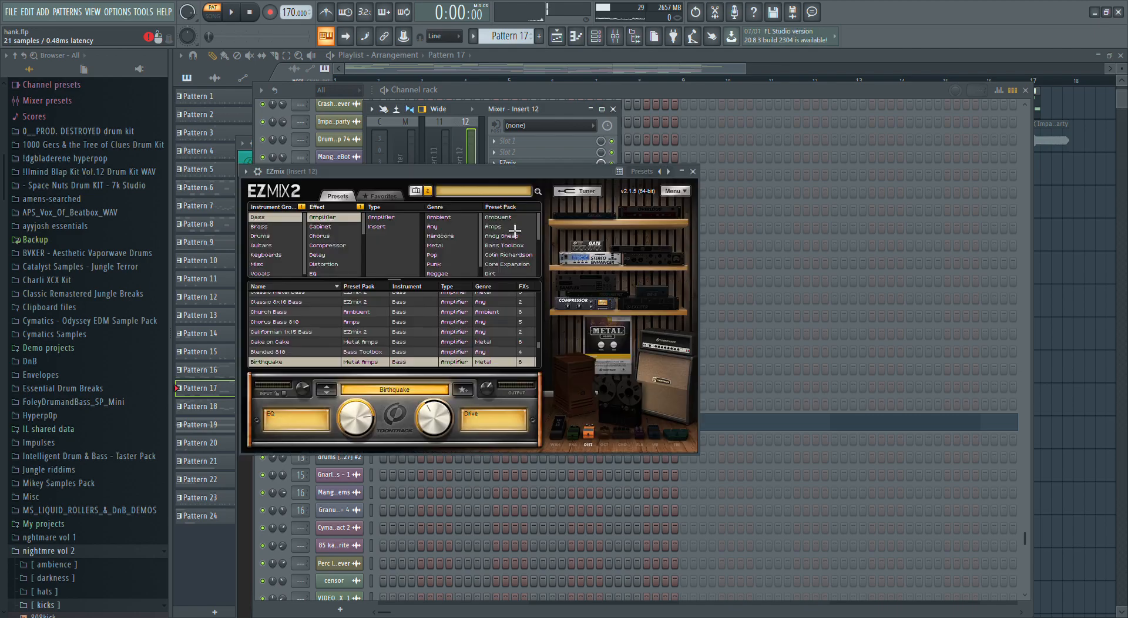
left_click(451, 132)
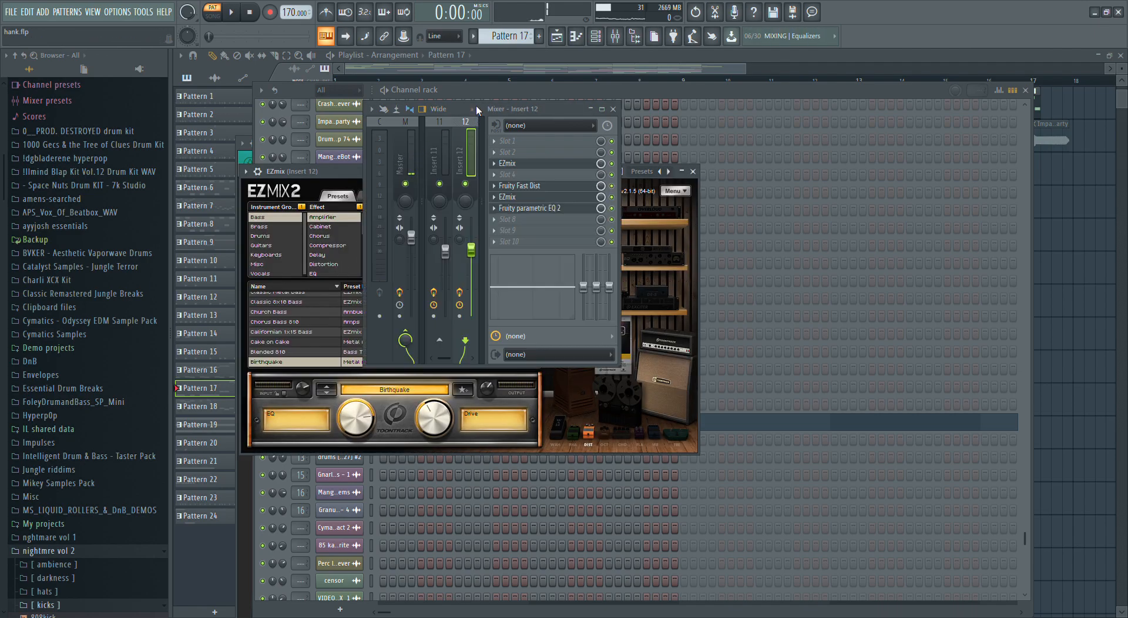
left_click(507, 196)
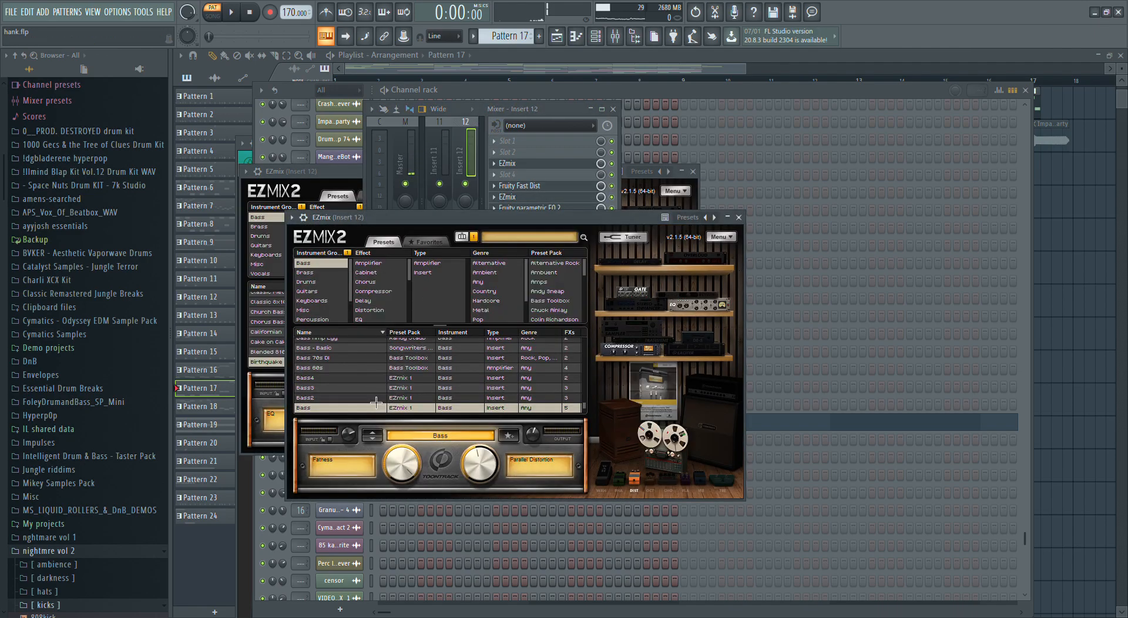
- Return to the playlist, open Track 12's Cymatics - Odyssey Impact 2 clip and listen to its sample
left_click(509, 88)
left_click(530, 65)
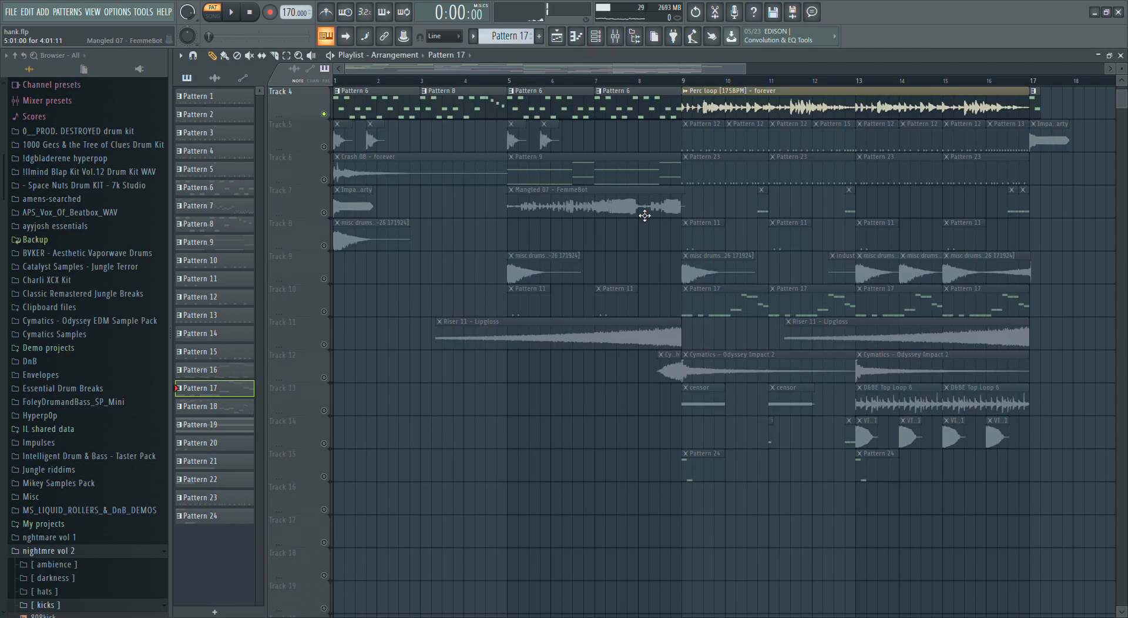
left_click_drag(560, 71, 637, 71)
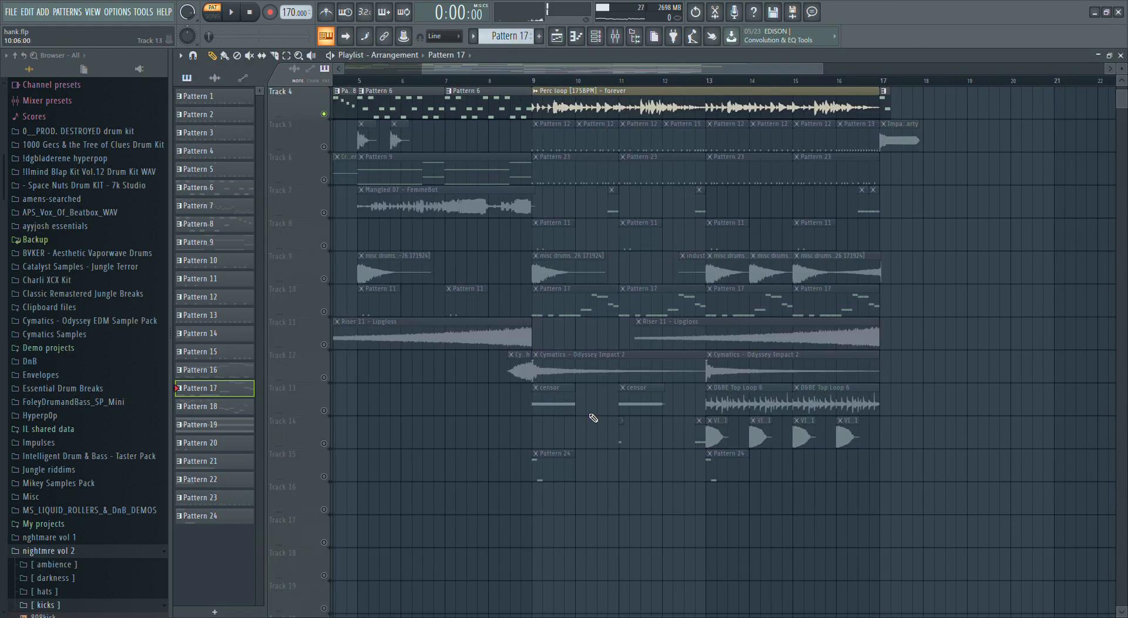
double_click(582, 378)
left_click(412, 412)
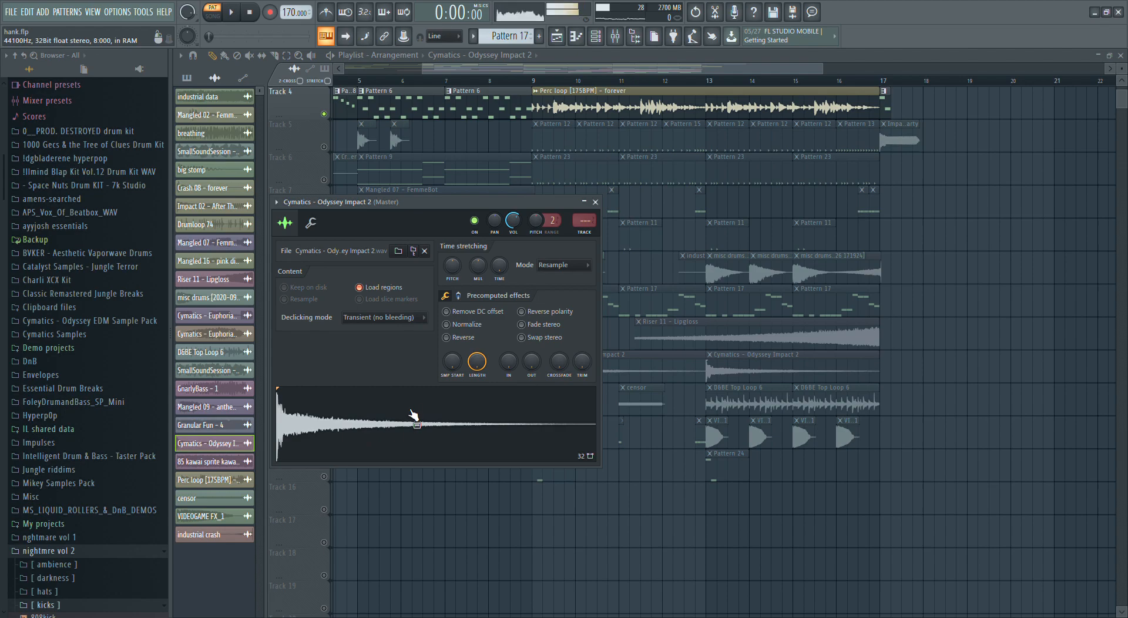
left_click(252, 14)
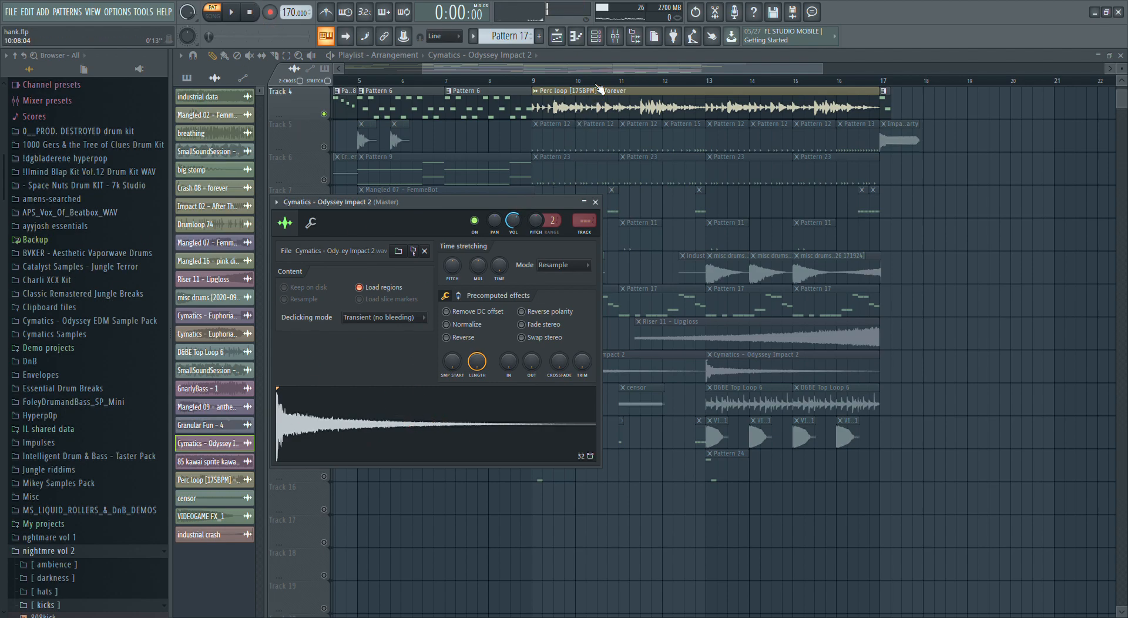
left_click(595, 60)
scroll(602, 153, "up", 3)
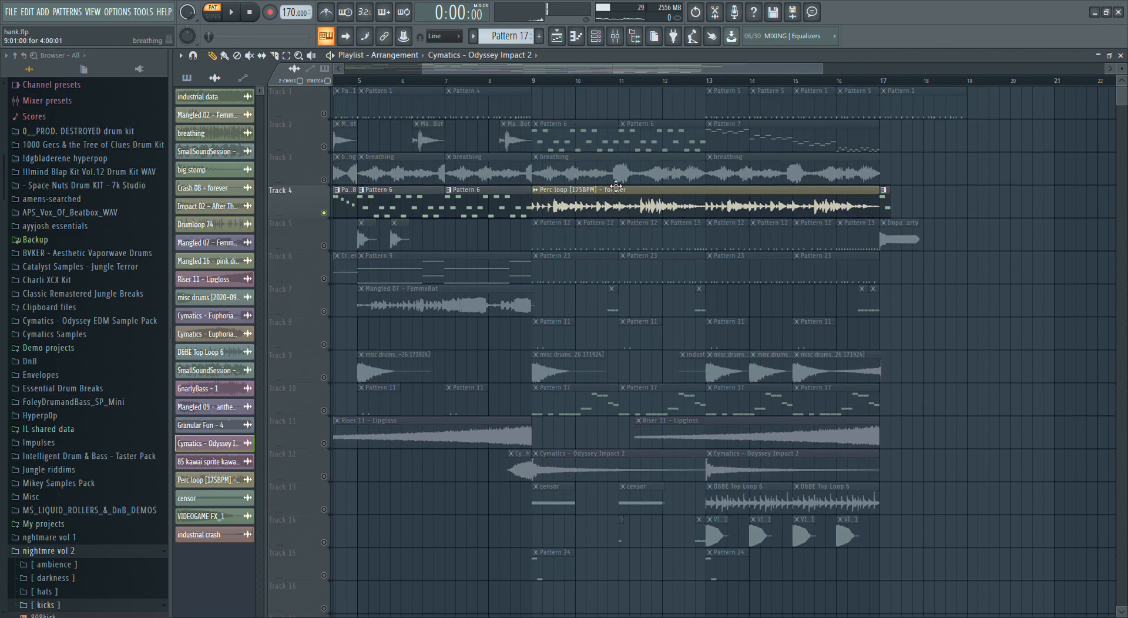
- Open Track 8's Pattern 11 clip from the playlist and examine its 808 steps in the channel rack
left_click_drag(522, 69, 398, 79)
mouse_move(402, 69)
left_mouse_down()
mouse_move(421, 89)
mouse_move(391, 87)
left_mouse_up()
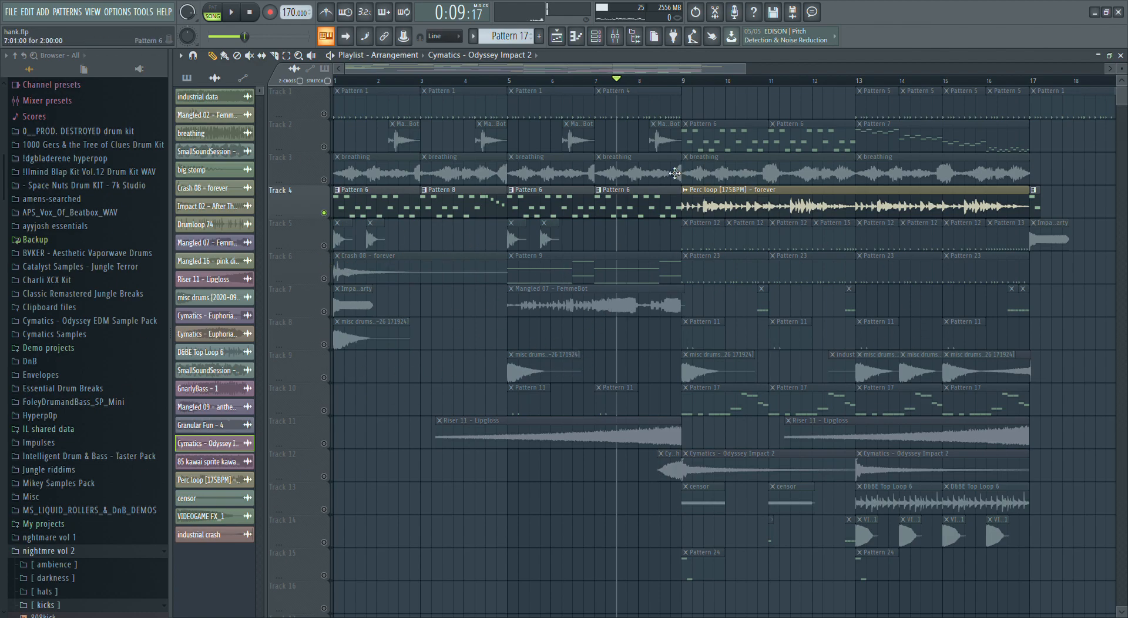
left_click_drag(625, 69, 692, 71)
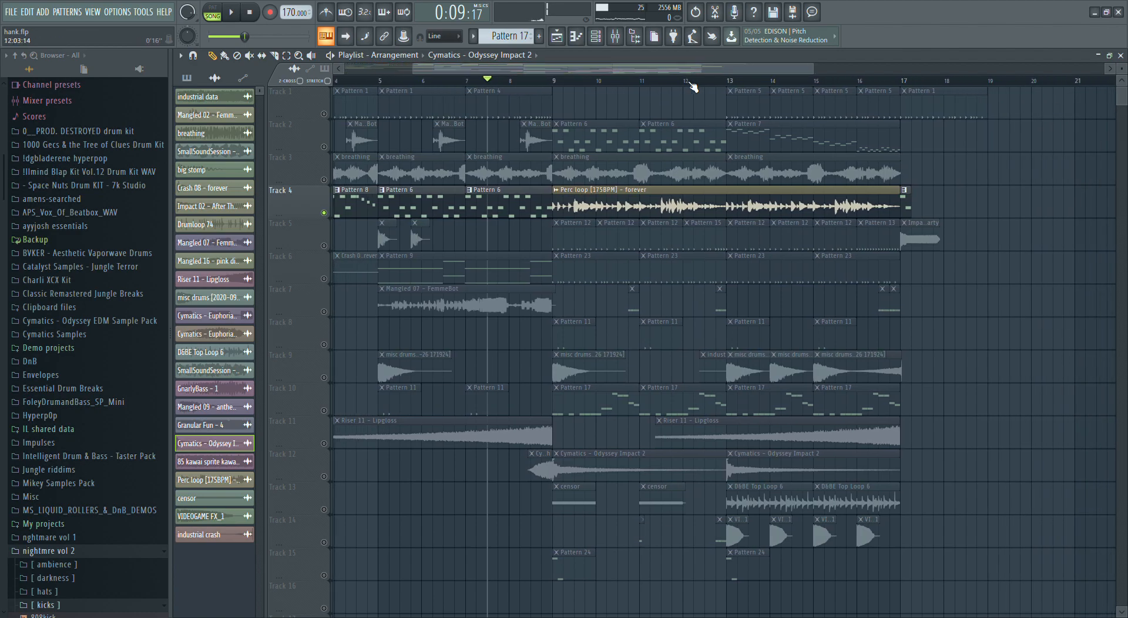
left_click(579, 335)
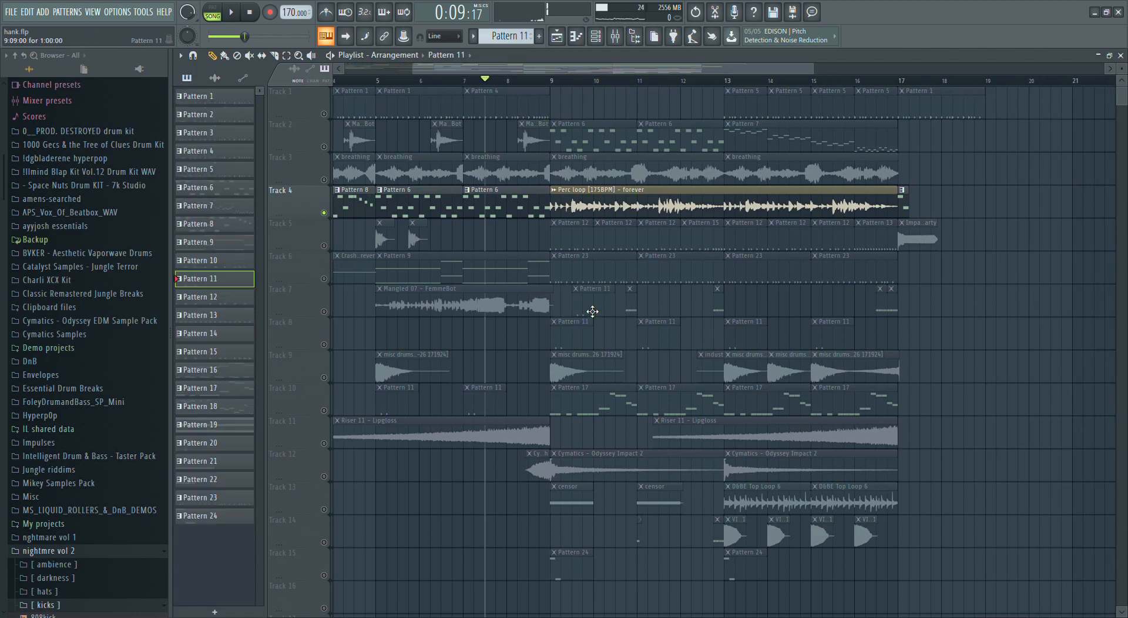
double_click(582, 346)
left_click(594, 38)
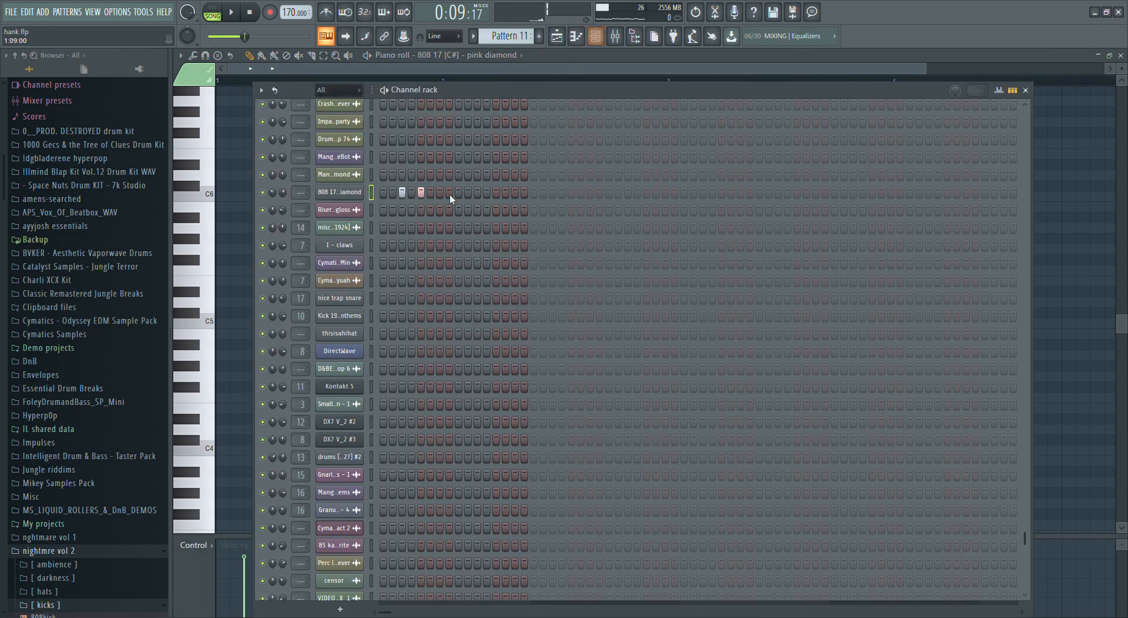
left_click(581, 43)
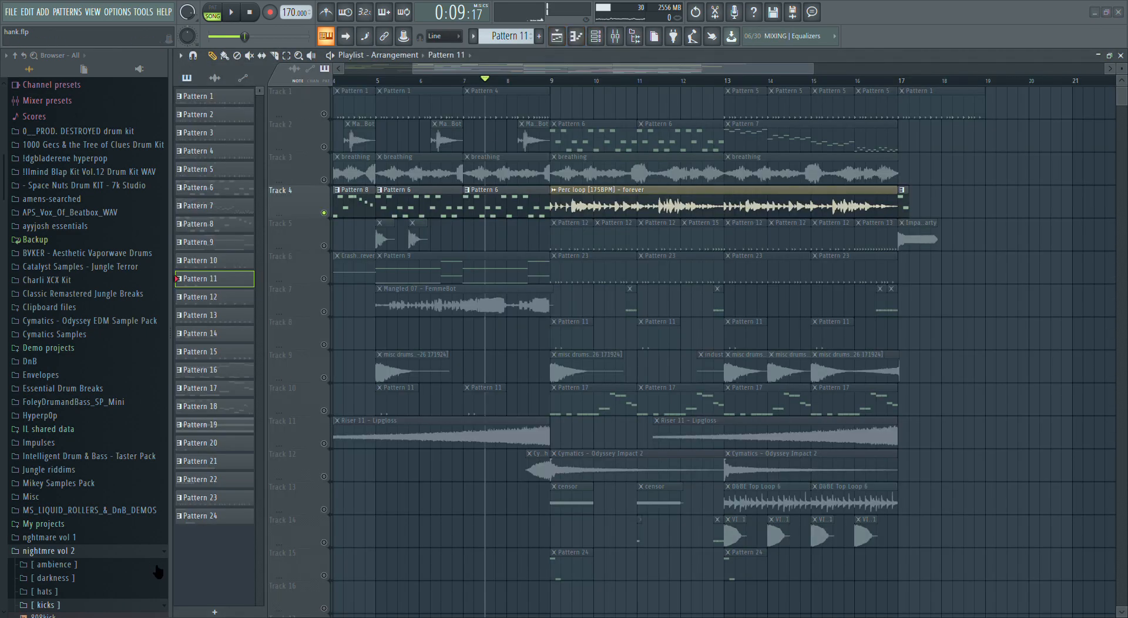
- Inspect the 808 17 [C#] - pink diamond channel's sample settings from the channel rack and return to the playlist
mouse_move(562, 71)
left_mouse_down()
mouse_move(582, 76)
mouse_move(495, 100)
mouse_move(554, 83)
left_mouse_up()
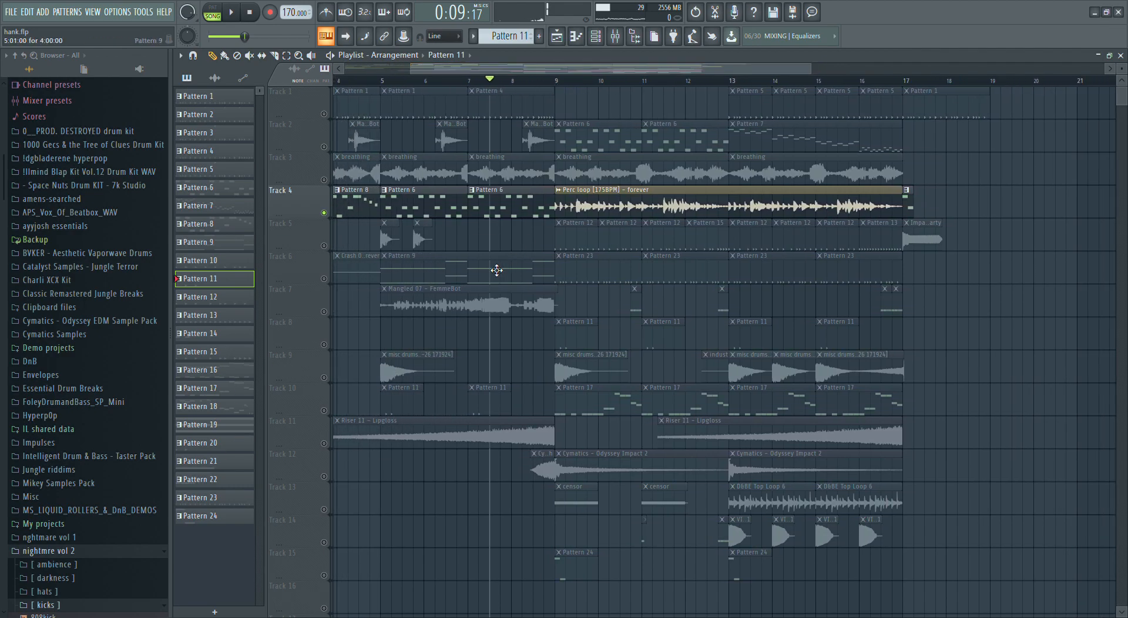
key("F7")
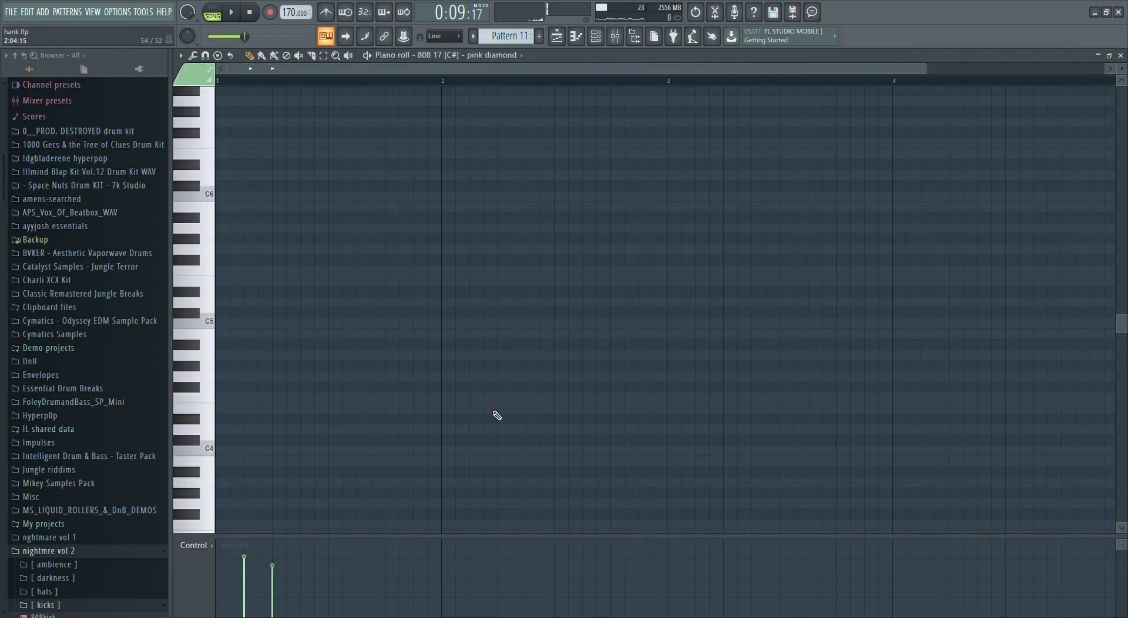
left_click(576, 37)
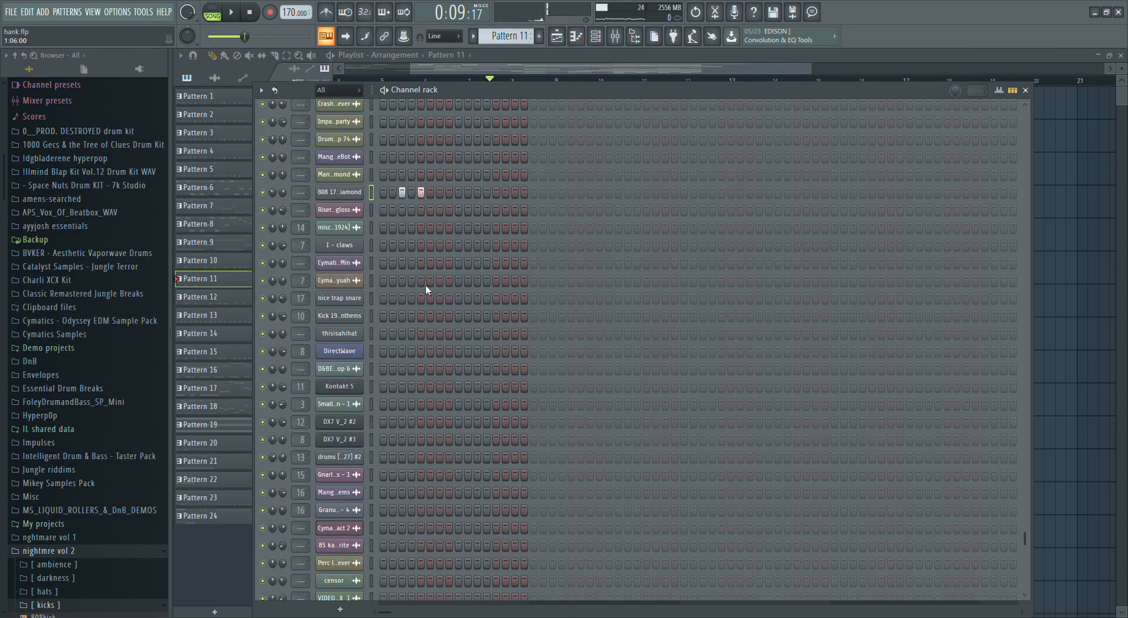
key("l")
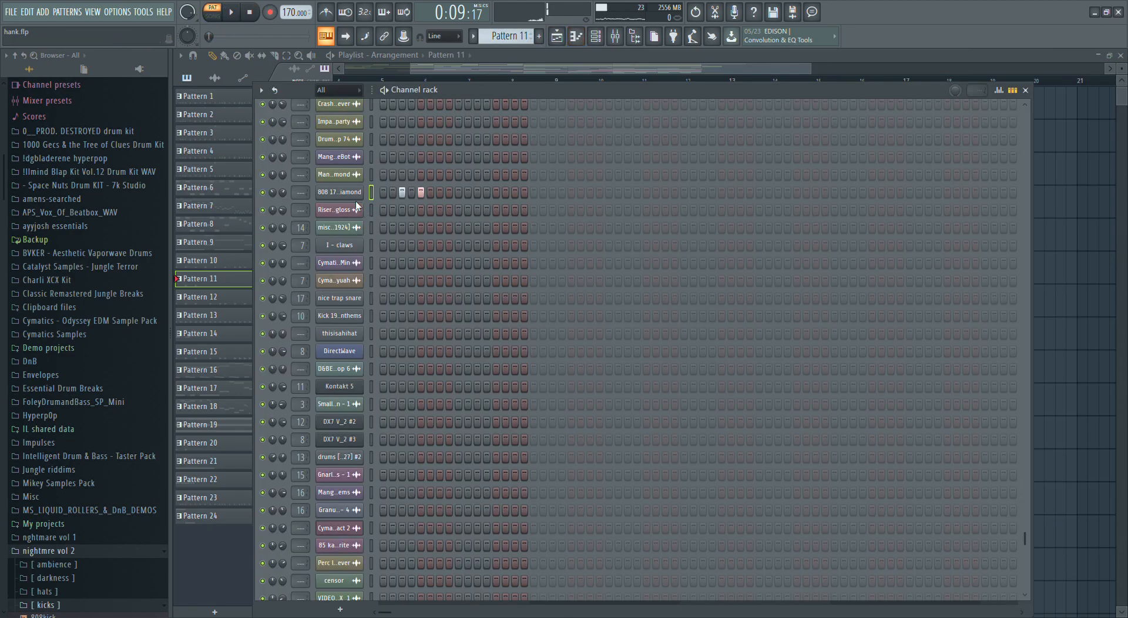
left_click(354, 194)
left_click(529, 94)
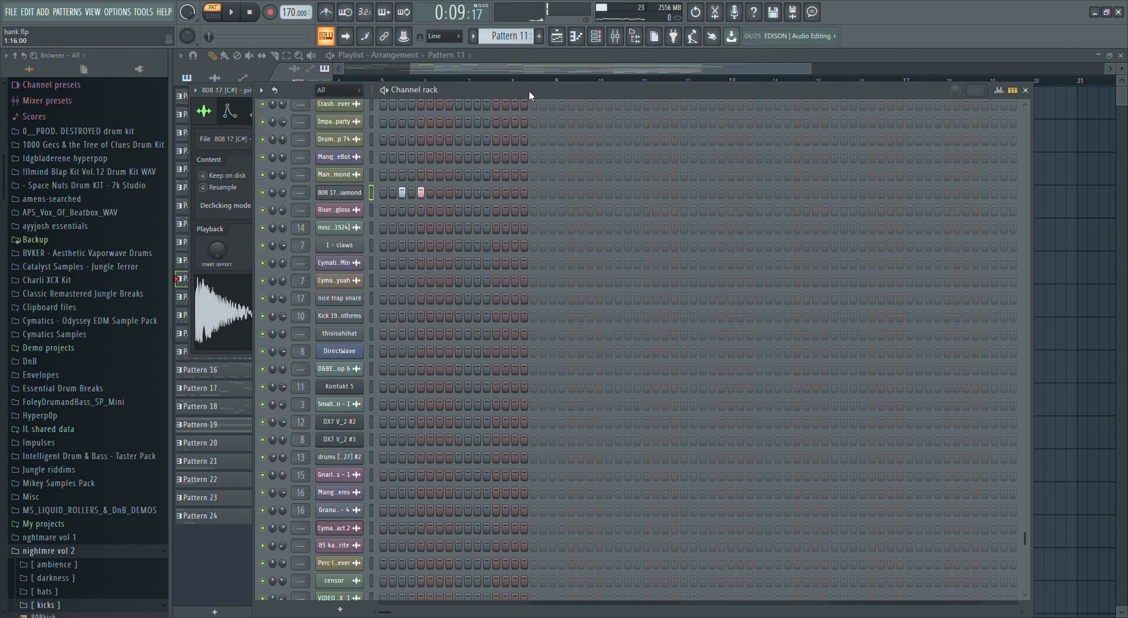
left_click(549, 69)
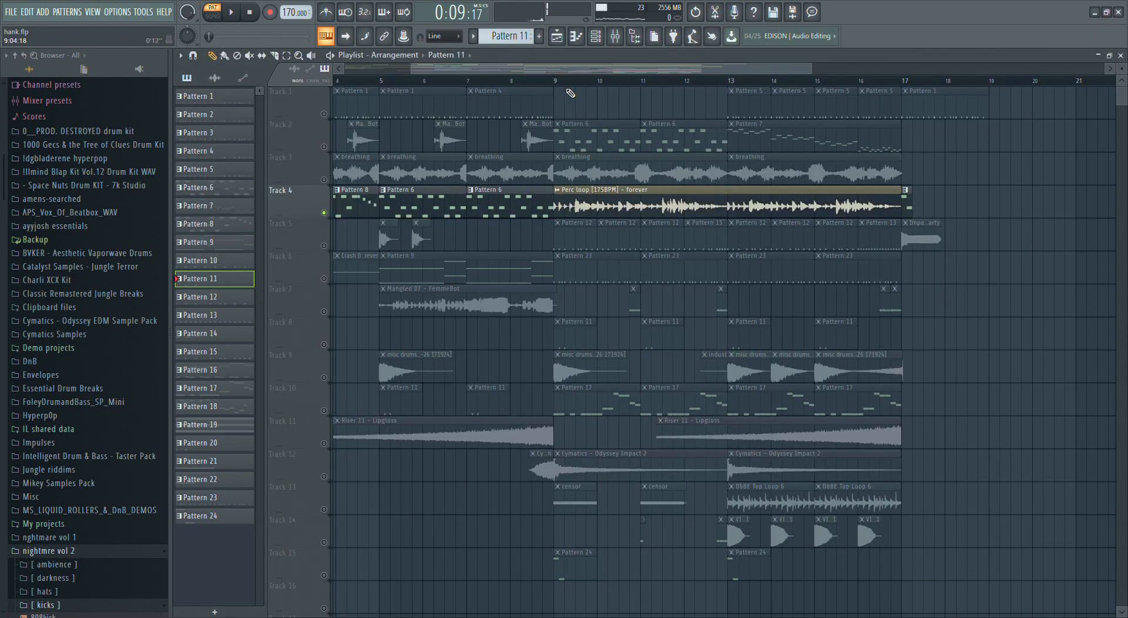
- Open Track 7's Pattern 22 clip, check its drums channel in the channel rack and return to the playlist
double_click(645, 298)
left_click(599, 37)
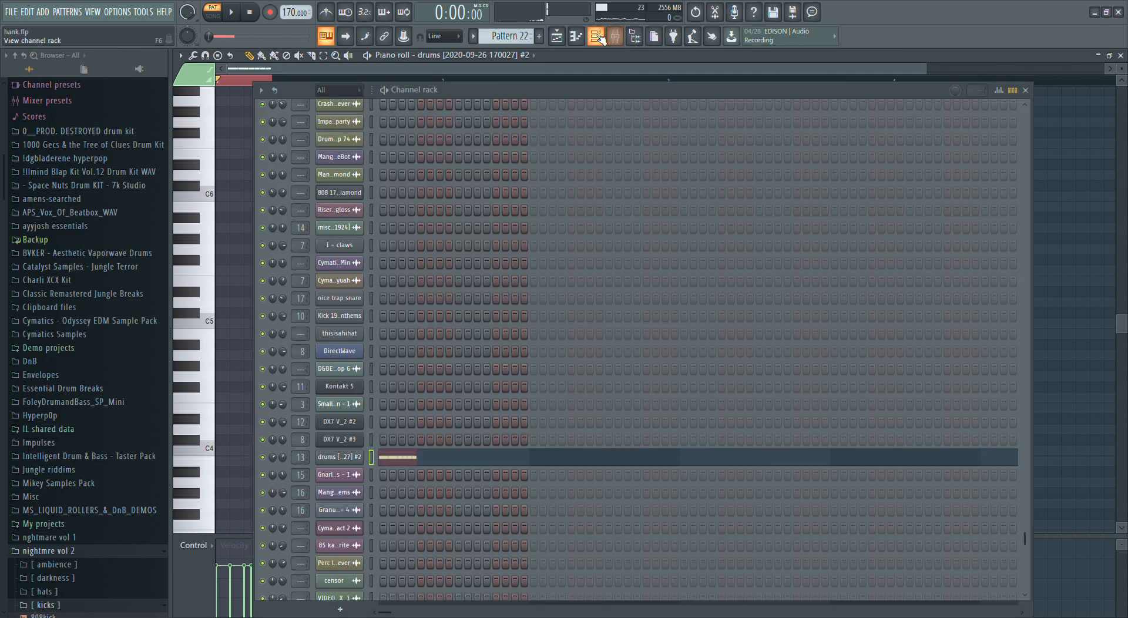
left_click(556, 36)
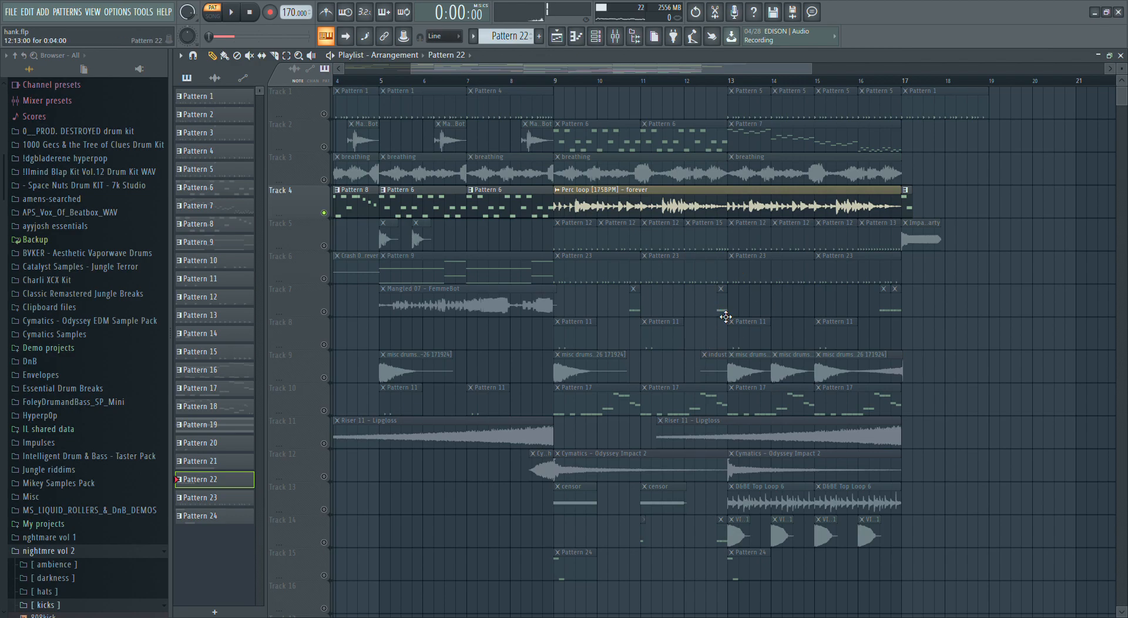
- Open Pattern 22 from Track 7 in the piano roll, find its drum notes and play them
double_click(732, 311)
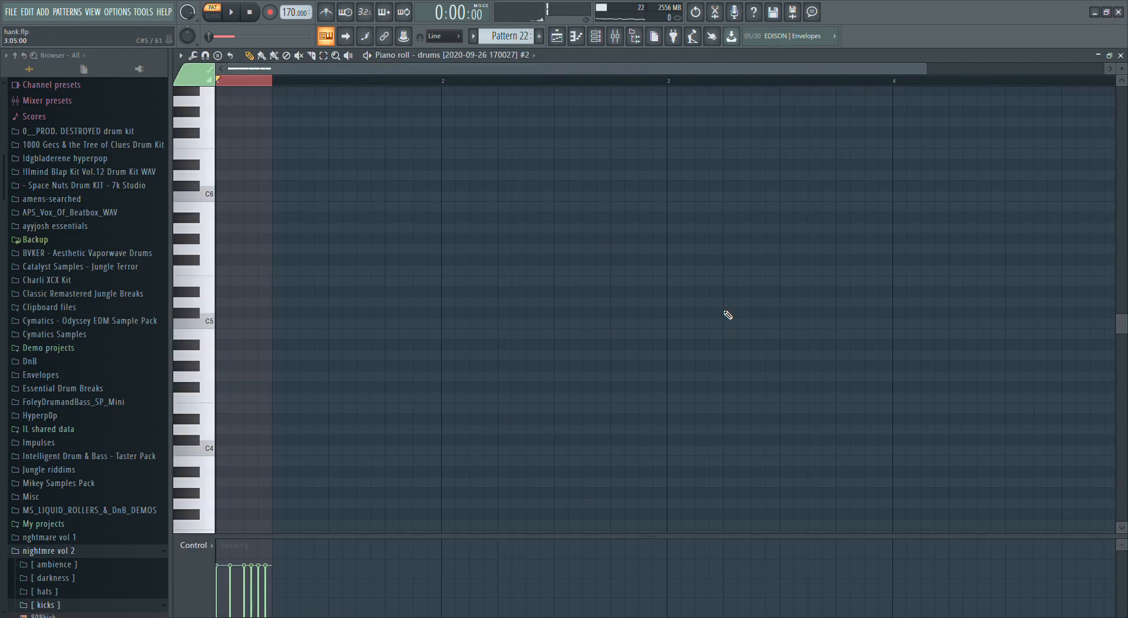
scroll(368, 298, "up", 5)
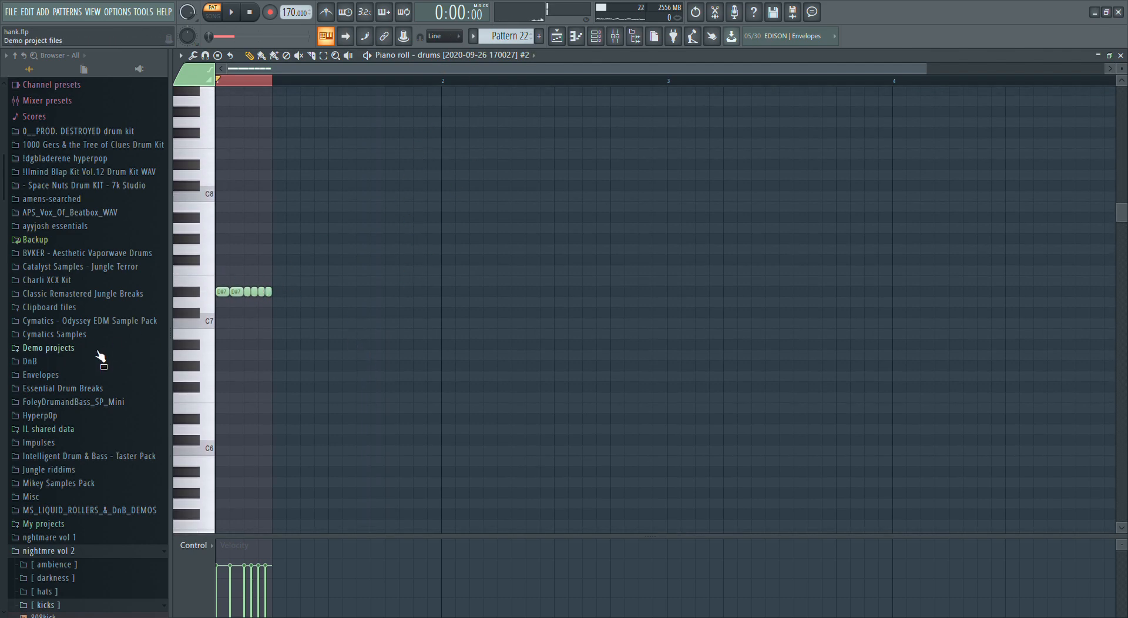
scroll(201, 298, "up", 2)
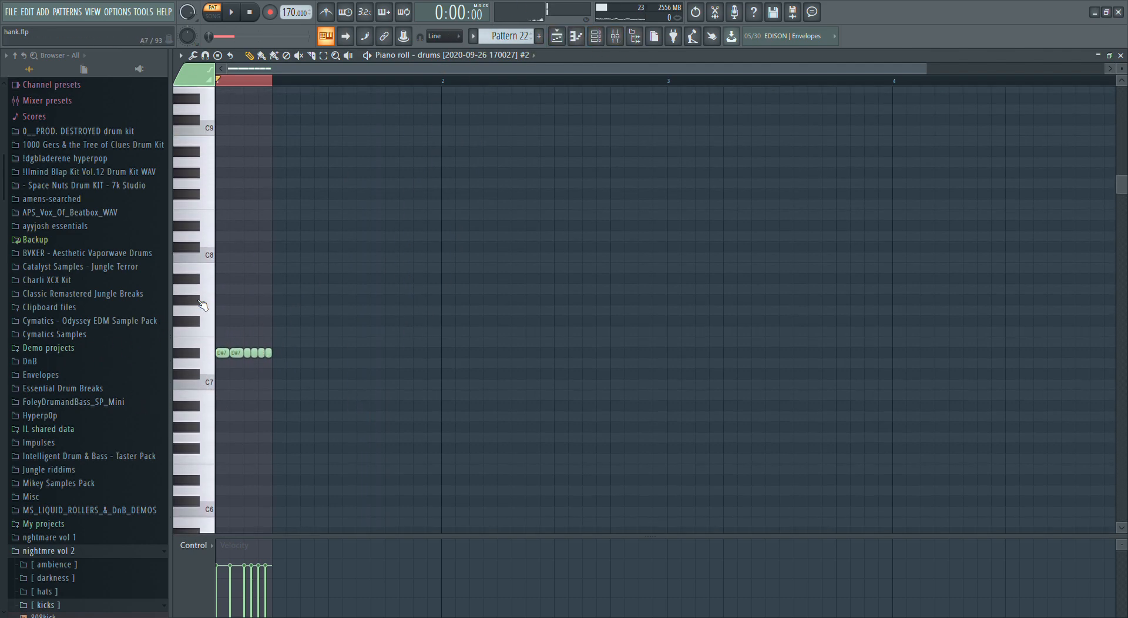
scroll(200, 298, "down", 1)
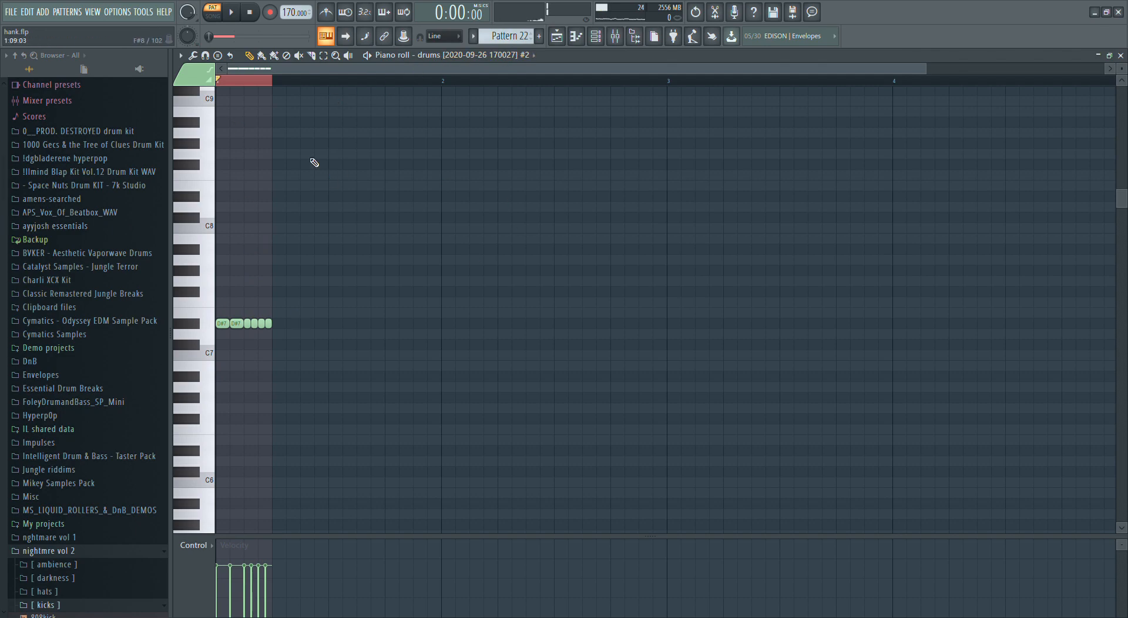
key("space")
- View the Master track's effects chain in the mixer and return to the playlist
left_click(617, 40)
scroll(426, 351, "up", 10)
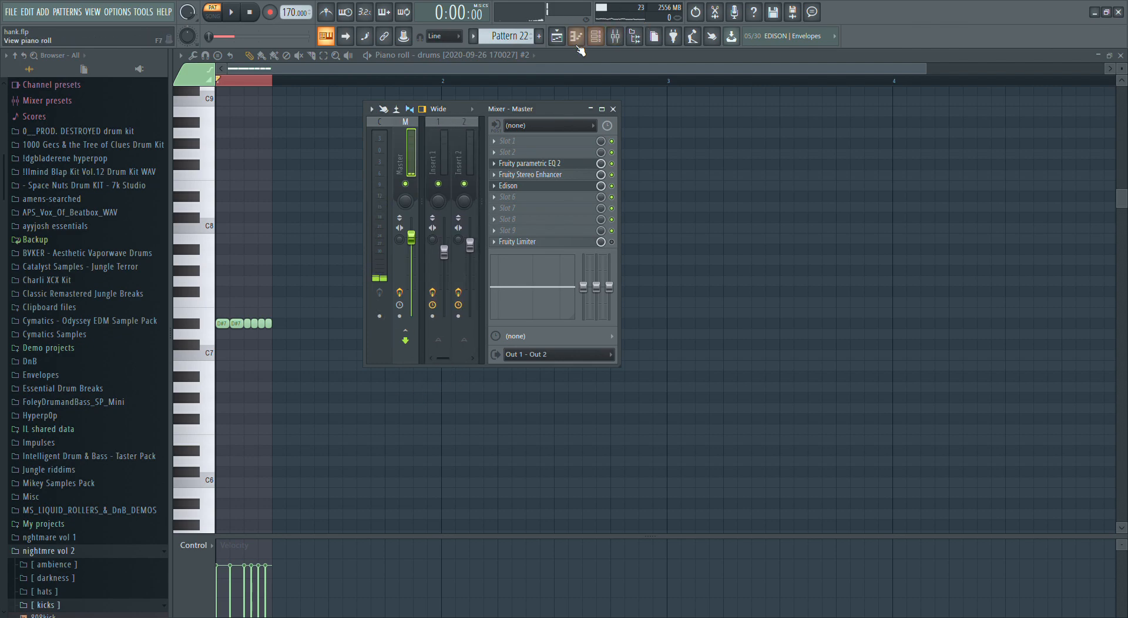
left_click(556, 36)
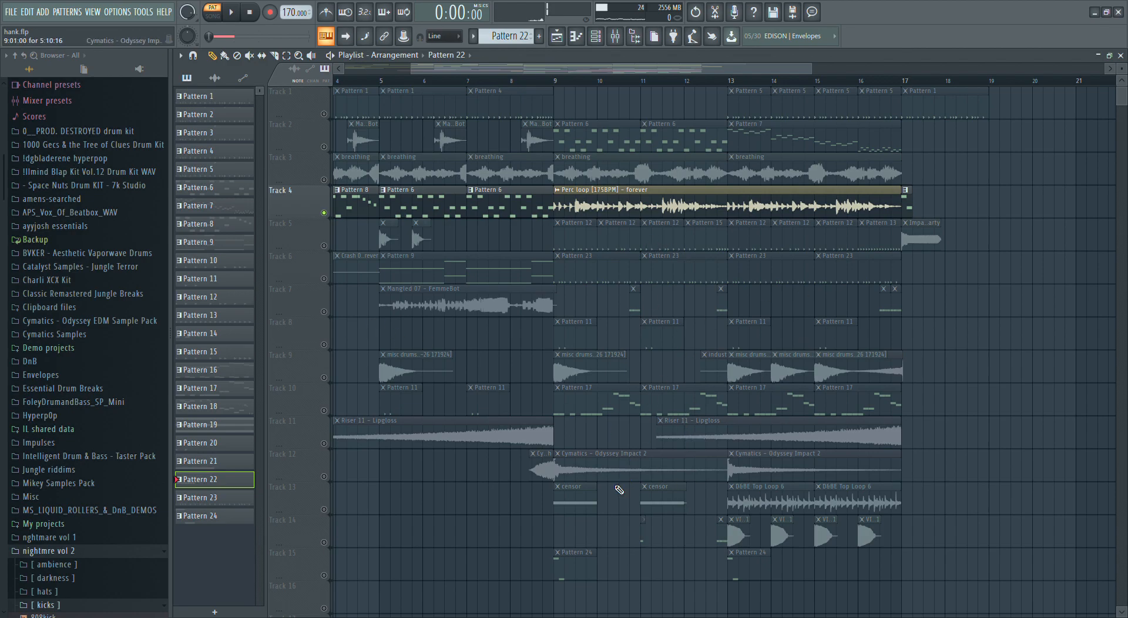
- Open Track 13's censor clip, listen to its sample and view its precomputed effects knobs
double_click(587, 499)
left_click(368, 385)
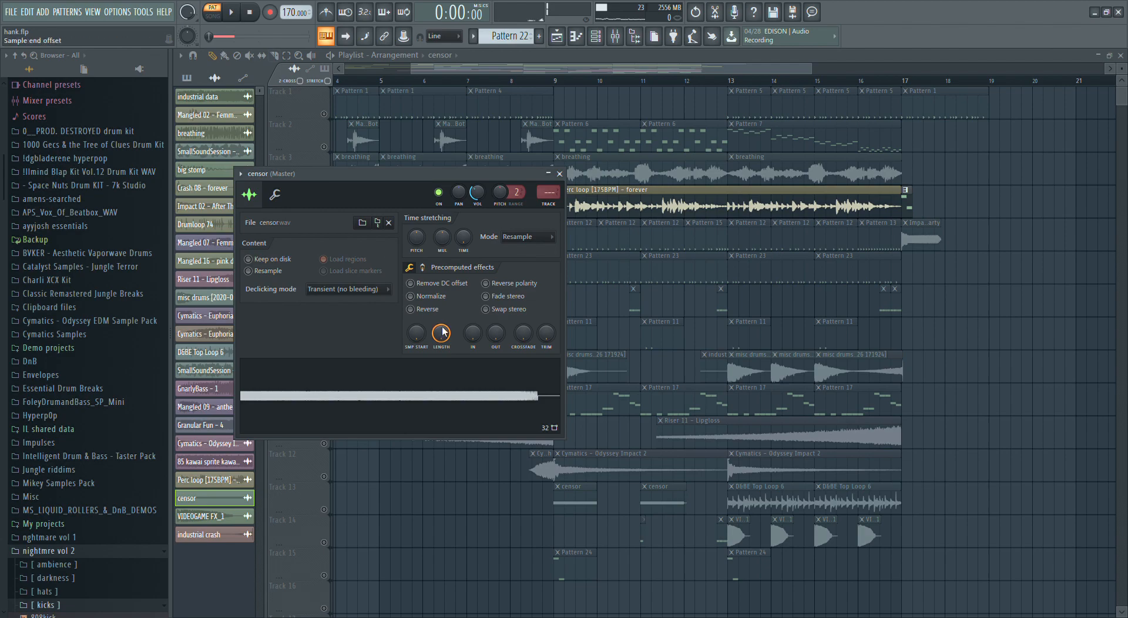
left_click(423, 268)
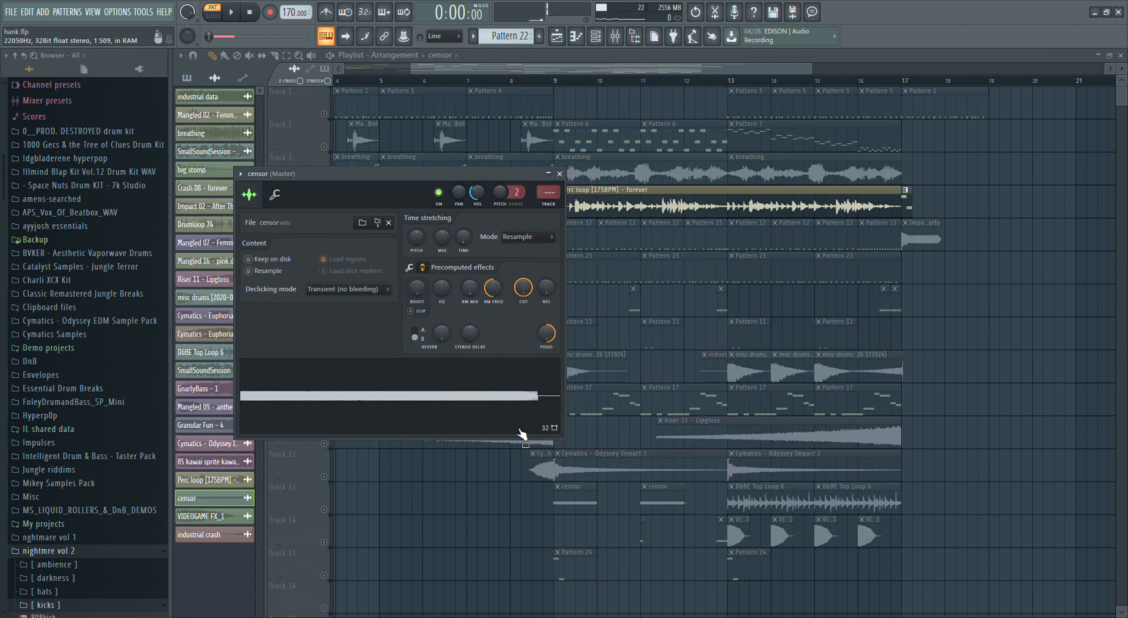
- Open Track 15's Pattern 24 clip in the piano roll and play its DX7 V notes
double_click(574, 572)
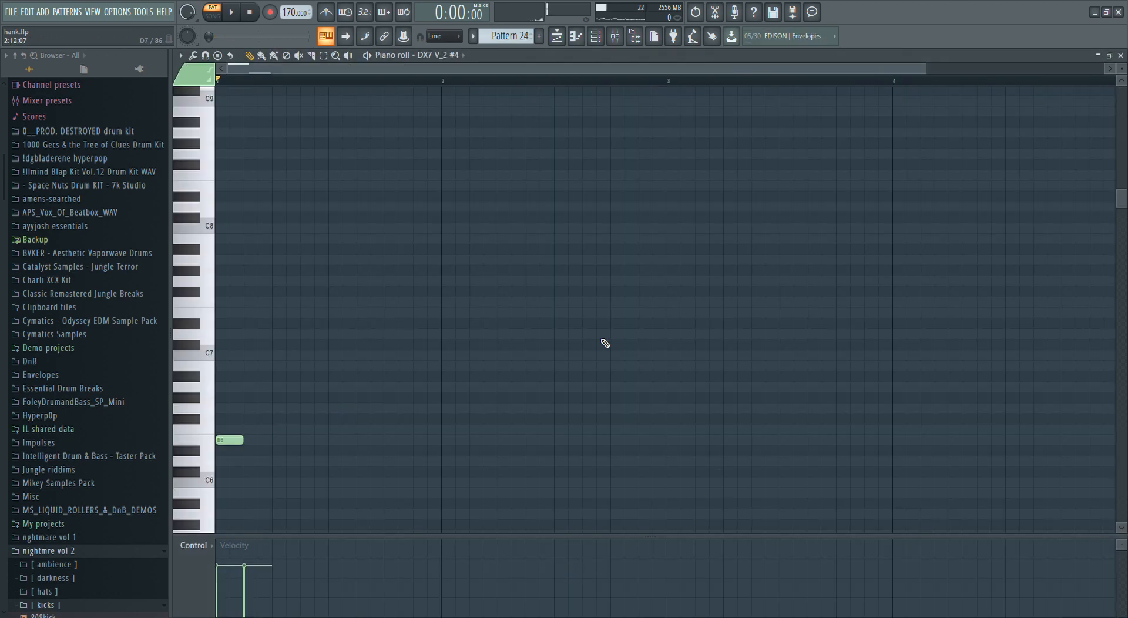
scroll(517, 158, "down", 3)
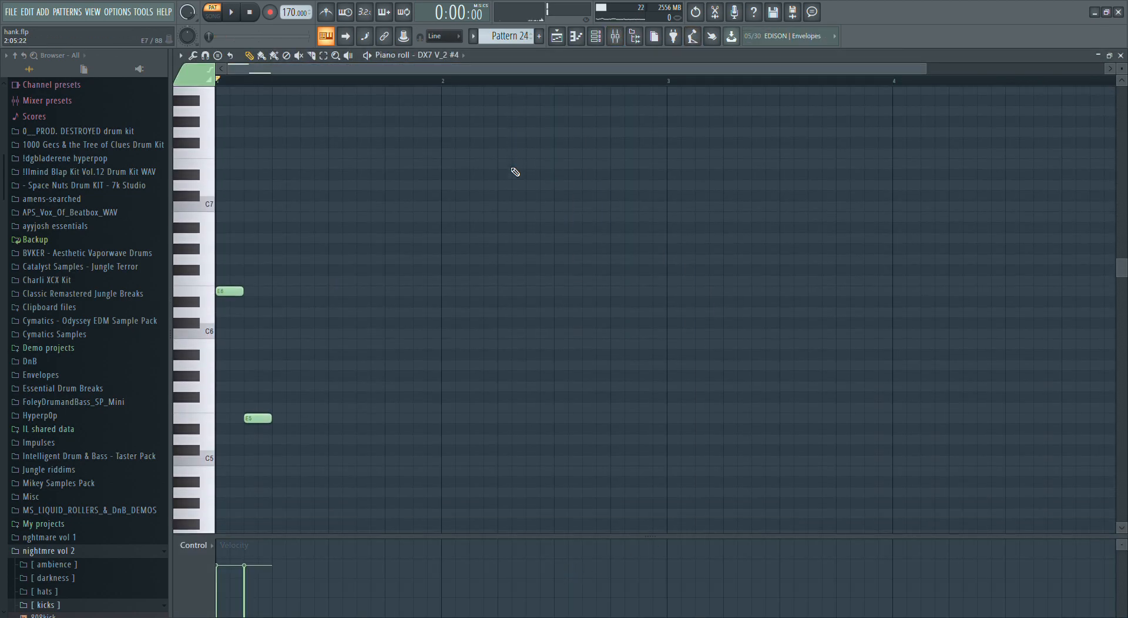
left_click(232, 12)
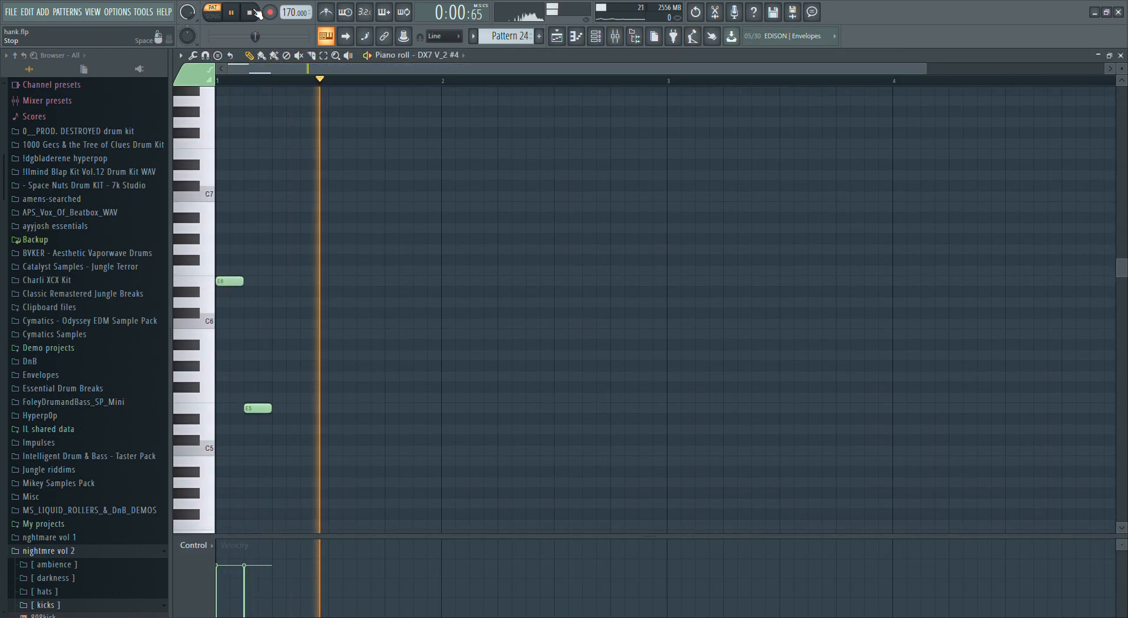
key("space")
- Inspect the DX7 V_2 #4 channel's Dance Horn preset from the channel rack and return to the playlist
left_click(595, 36)
scroll(390, 390, "down", 3)
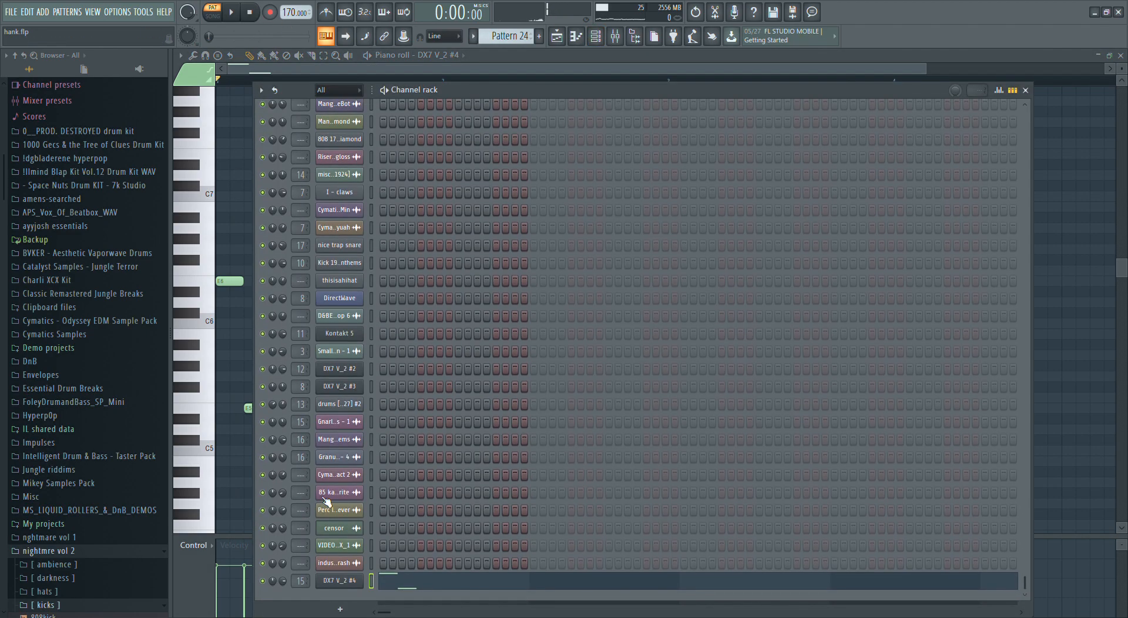
left_click(338, 583)
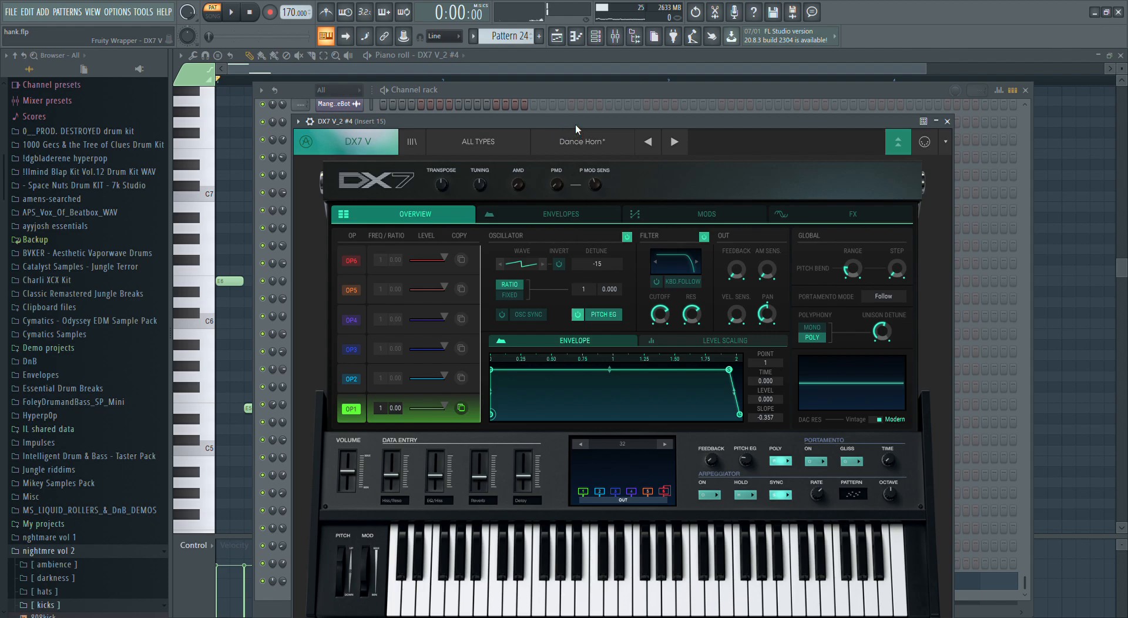
left_click_drag(576, 124, 533, 81)
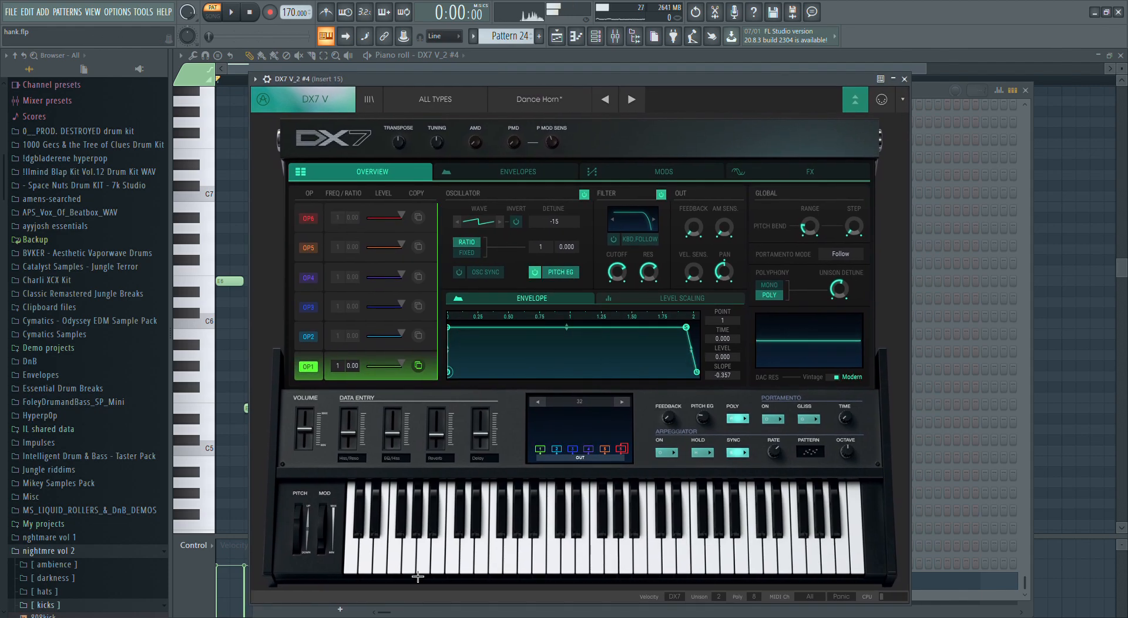
mouse_move(496, 85)
left_mouse_down()
mouse_move(484, 69)
mouse_move(553, 69)
mouse_move(526, 91)
mouse_move(559, 97)
mouse_move(506, 96)
left_mouse_up()
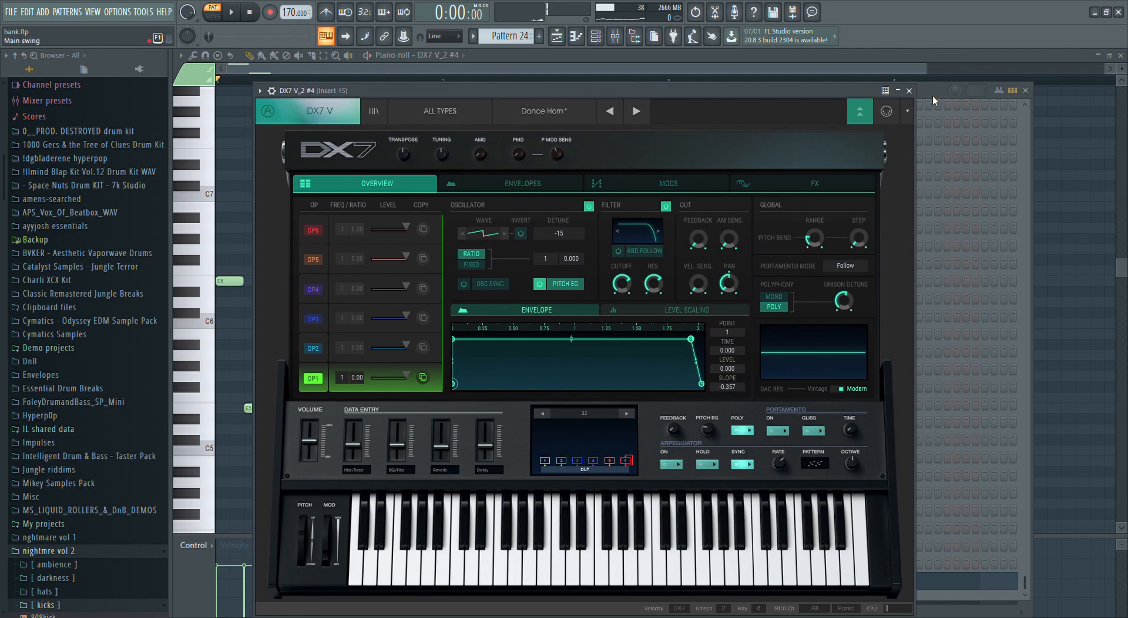
left_click(897, 91)
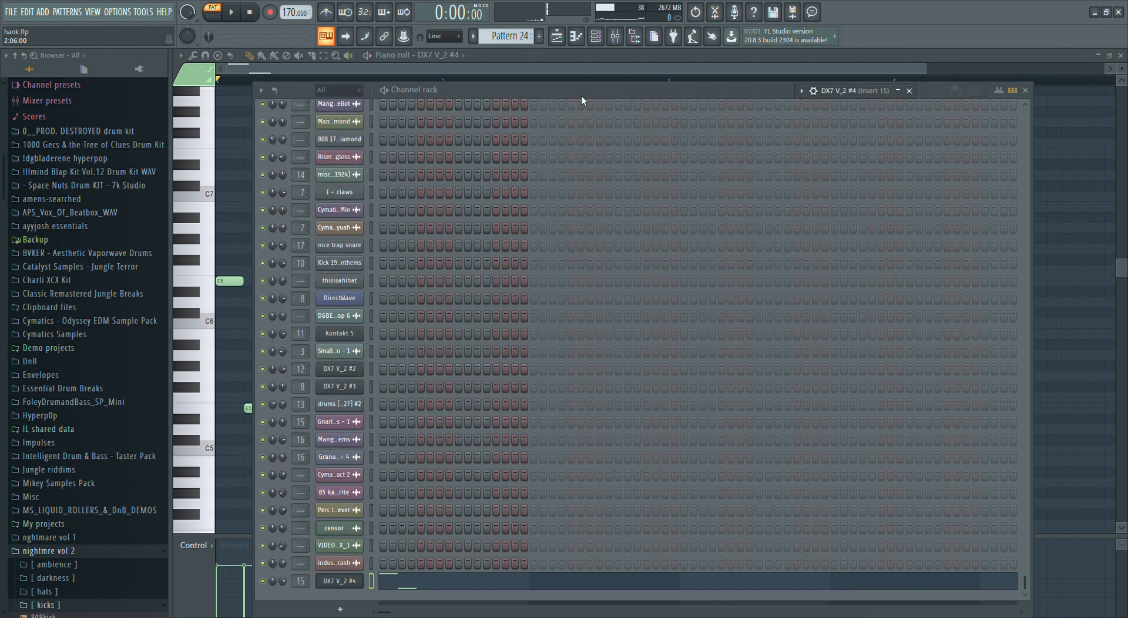
left_click(556, 37)
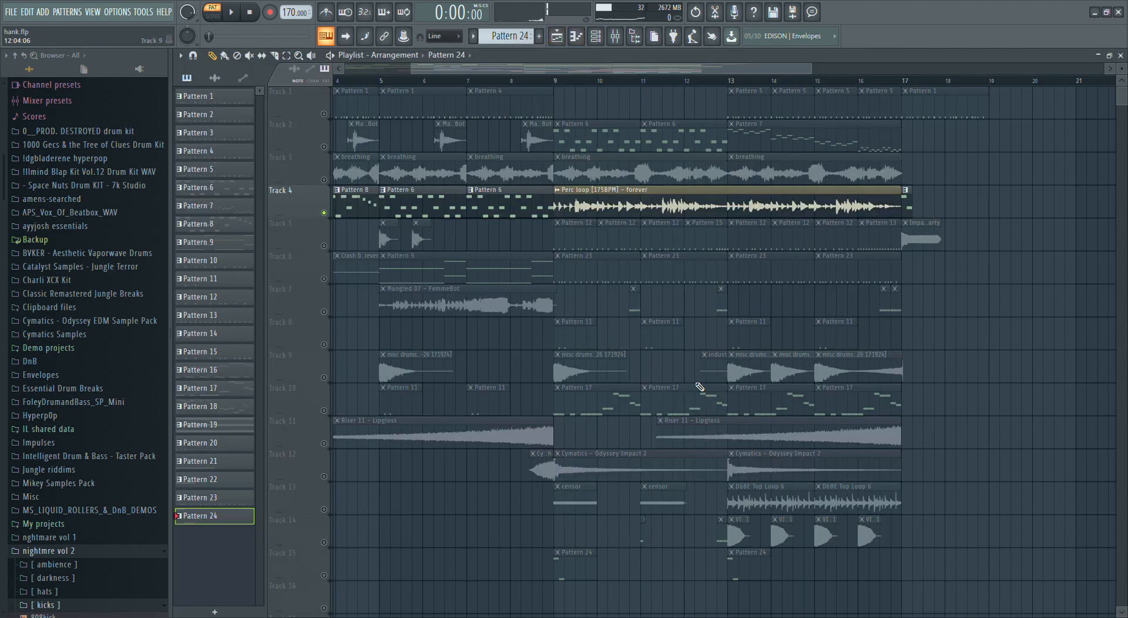
- Open Track 13's D&BE Top Loop 6 clip, listen to its sample and locate the Skifonix Sounds pack in the browser
scroll(753, 393, "down", 2)
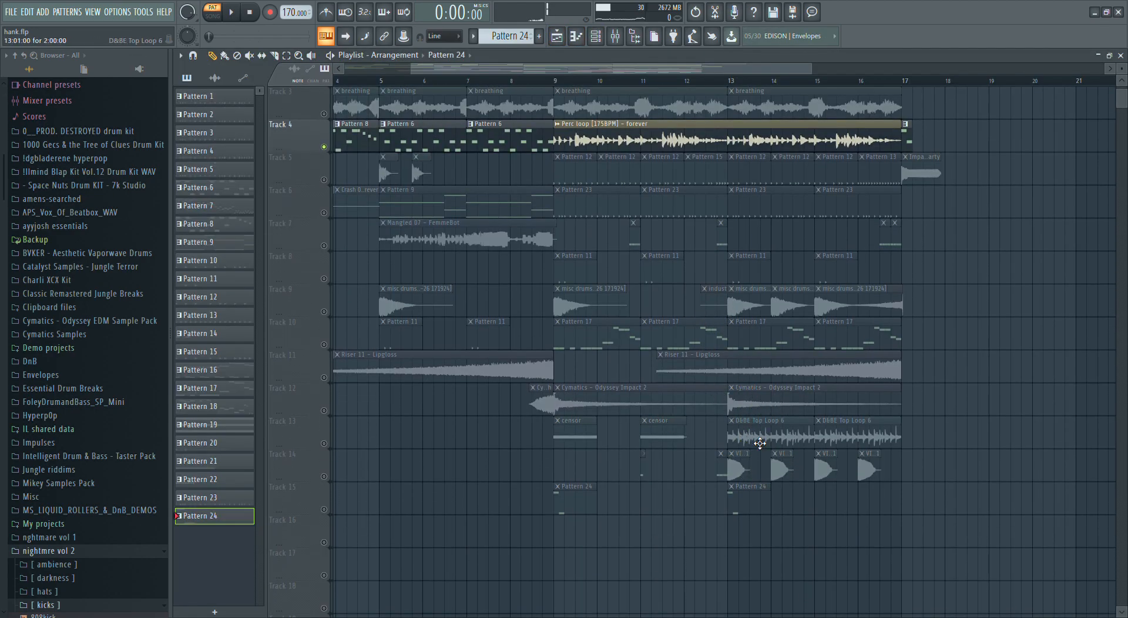
double_click(754, 444)
left_click_drag(402, 246, 461, 169)
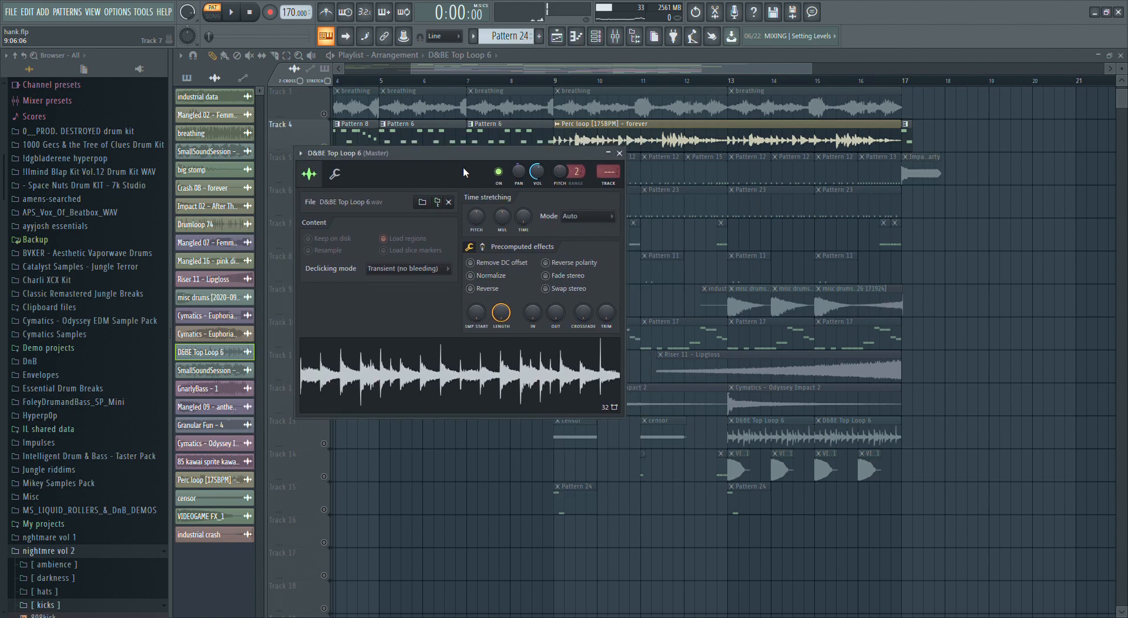
scroll(59, 265, "down", 10)
left_click_drag(47, 300, 327, 376)
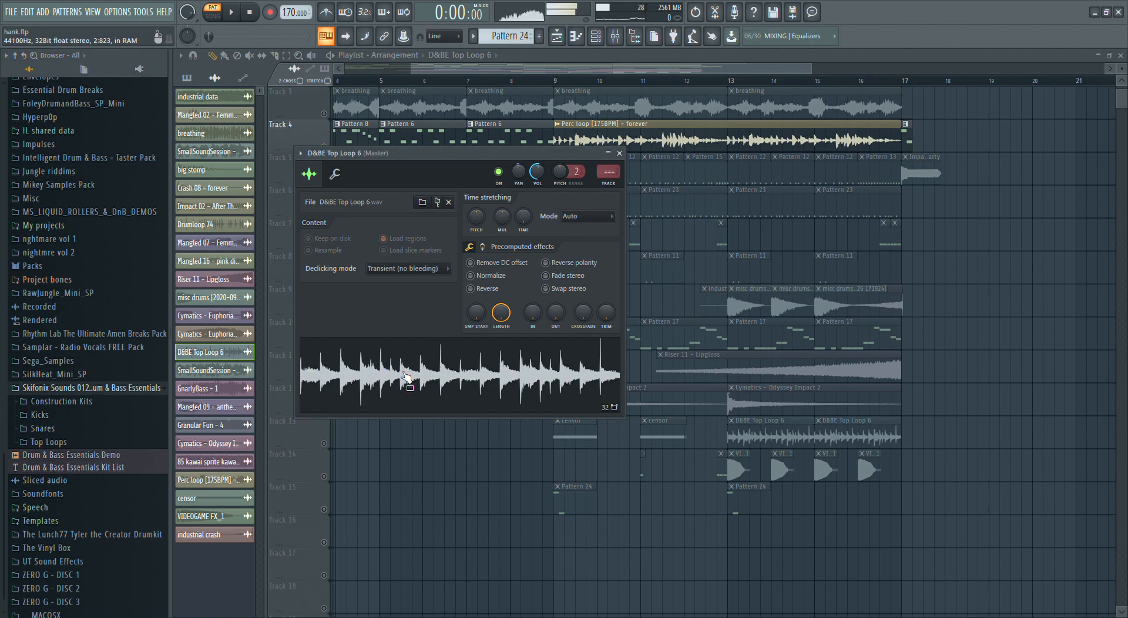
left_click(622, 69)
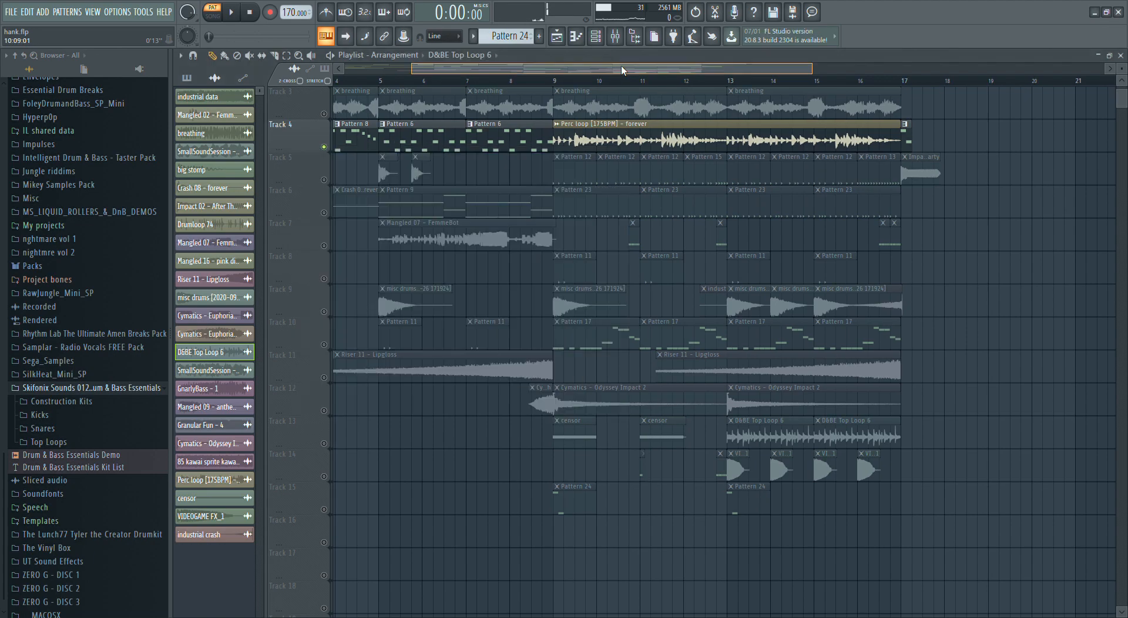
double_click(764, 440)
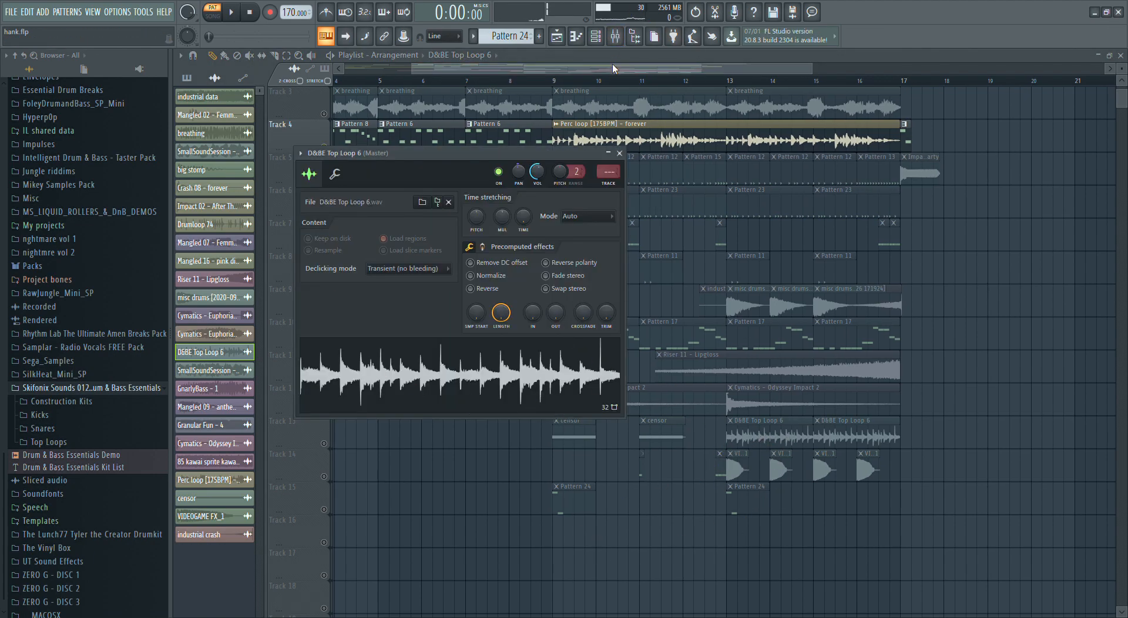
- Open Track 14's VIDEOGAME FX_1 clip, listen to its sample and close its settings
left_click_drag(612, 65, 651, 70)
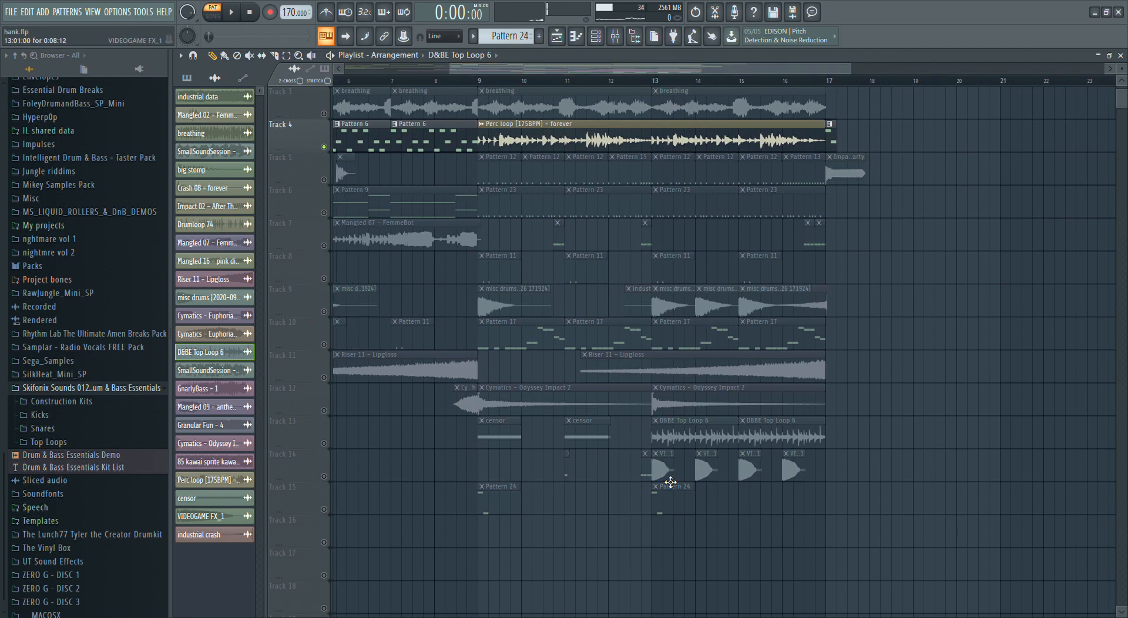
double_click(666, 471)
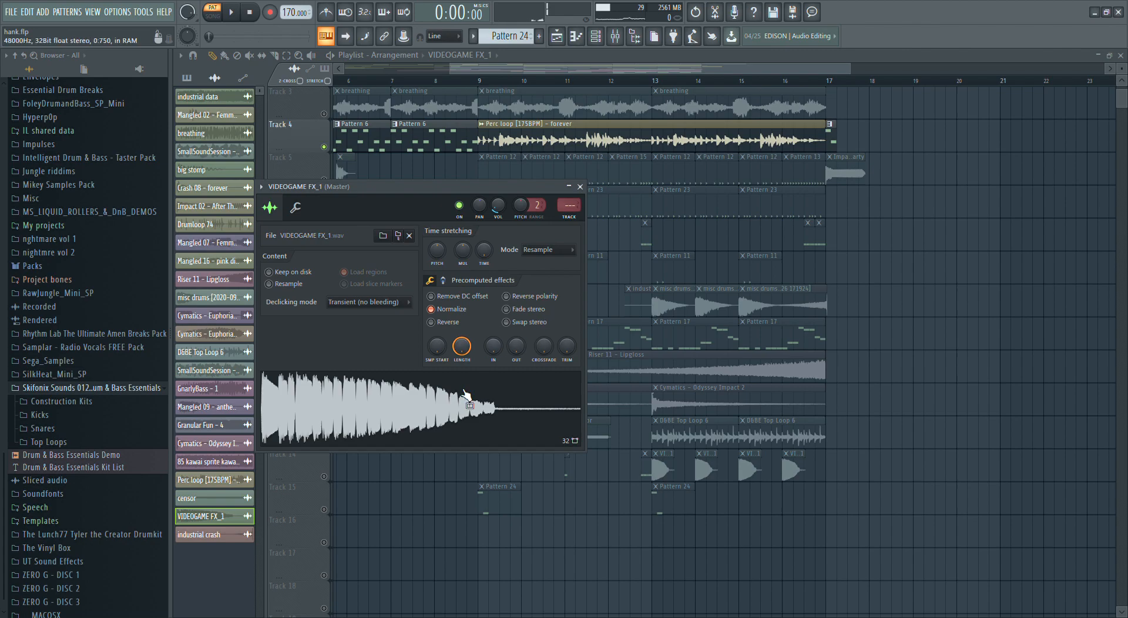
left_click_drag(358, 209, 410, 86)
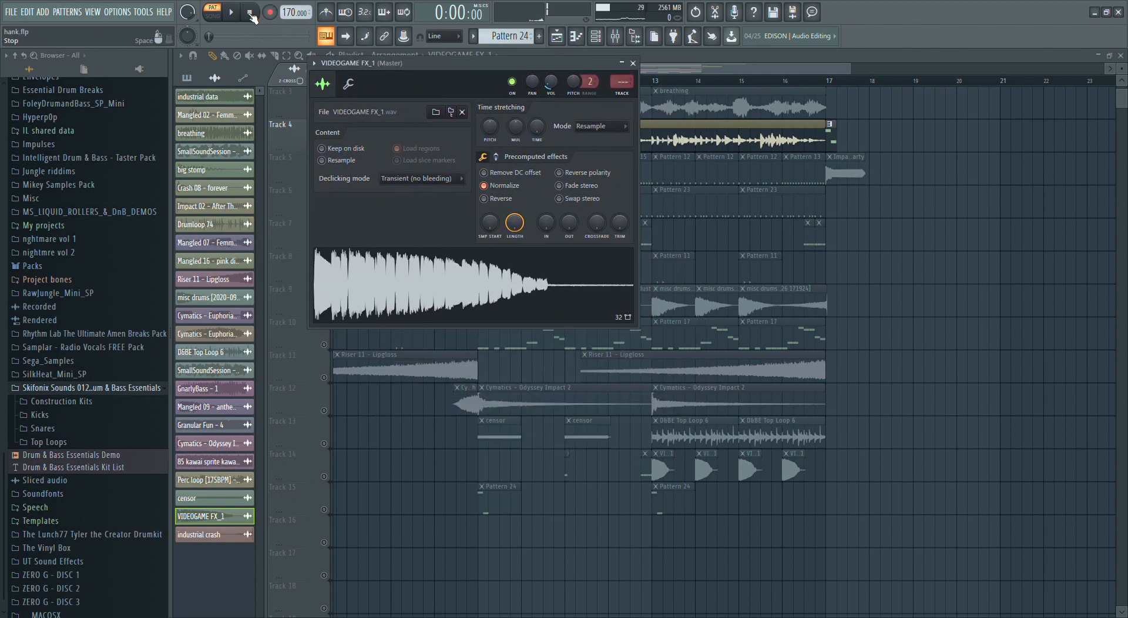
left_click(632, 63)
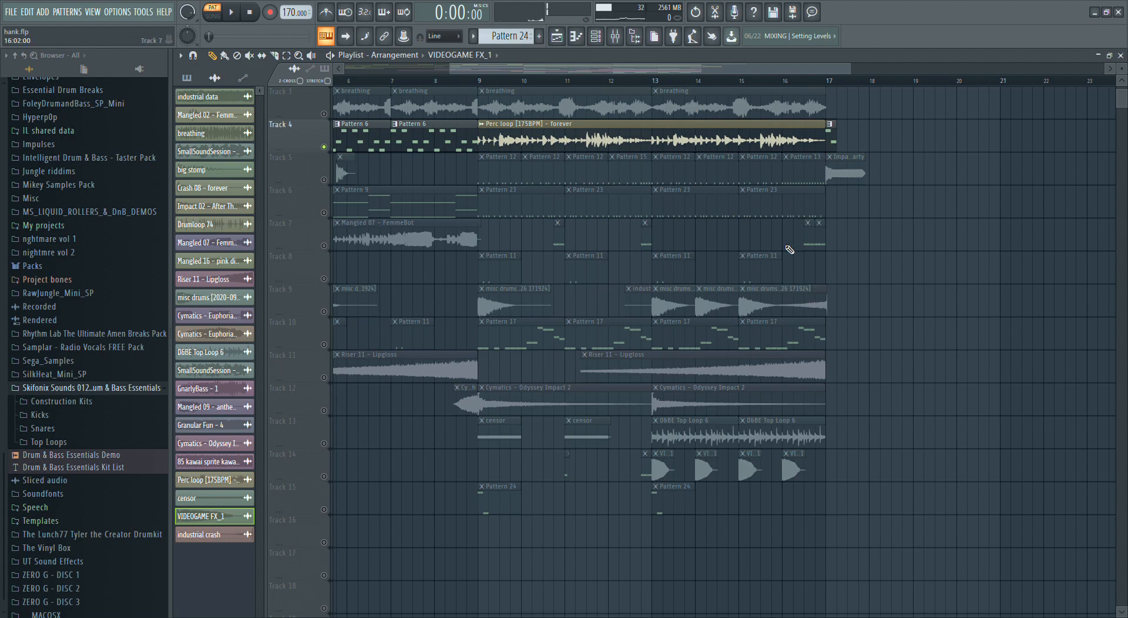
- Open Track 9's misc drums and industrial crash clips and listen to their samples
double_click(769, 302)
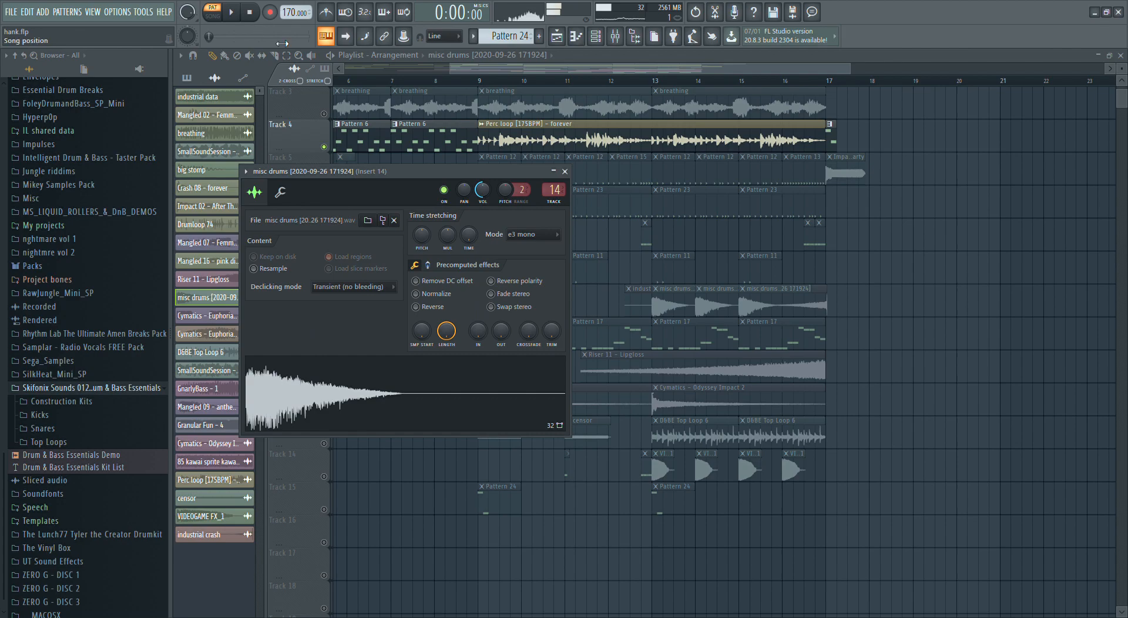
left_click(829, 310)
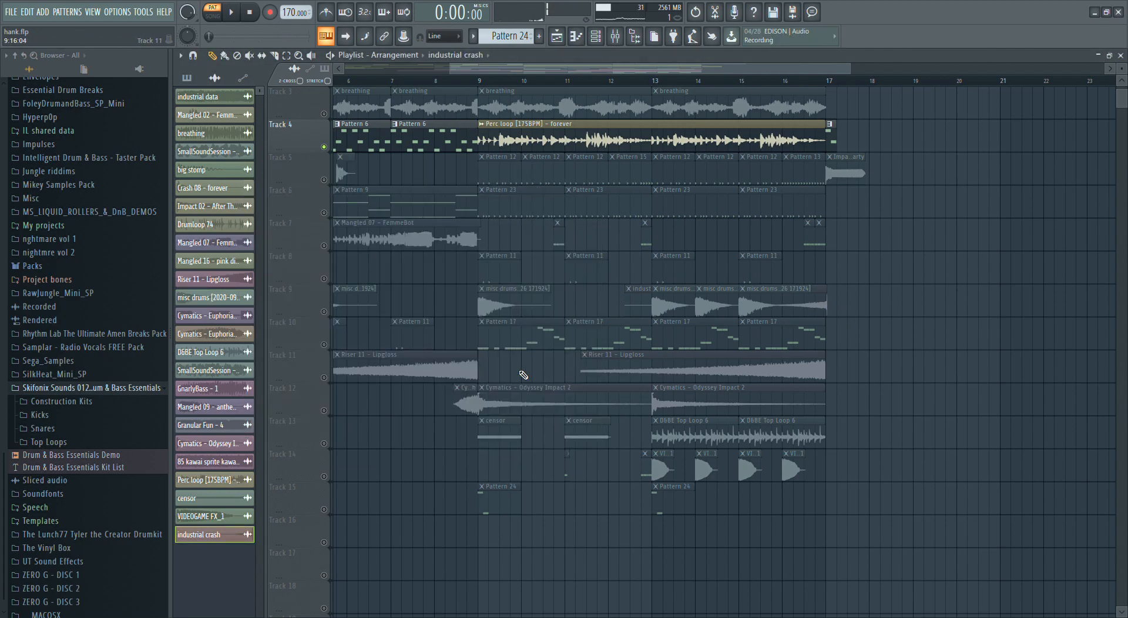
double_click(824, 314)
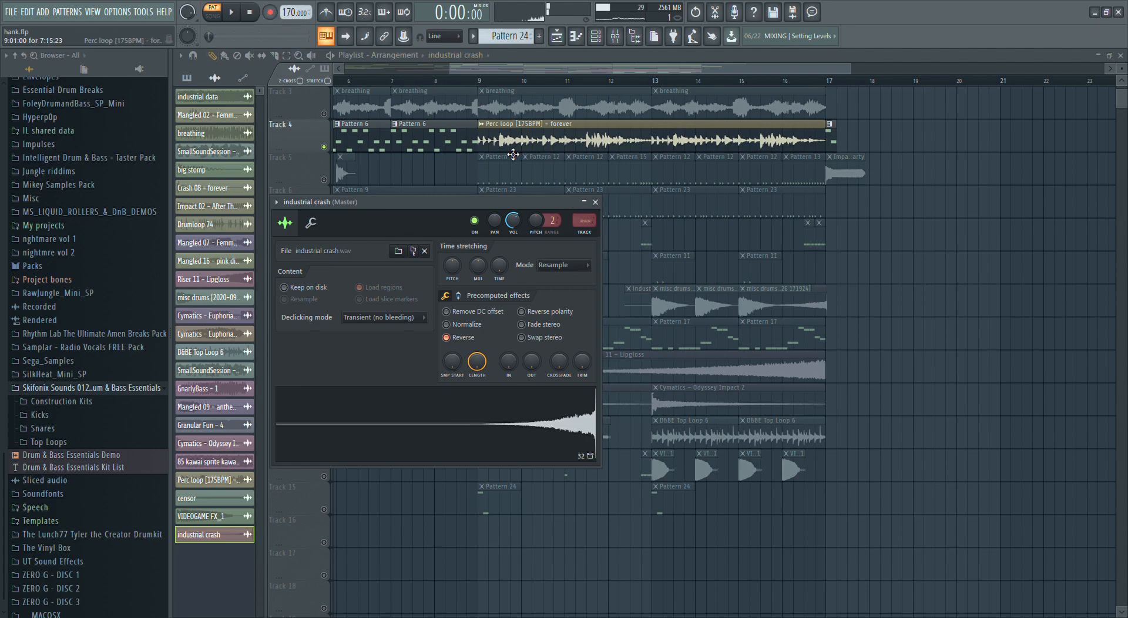
left_click(255, 15)
left_click(656, 37)
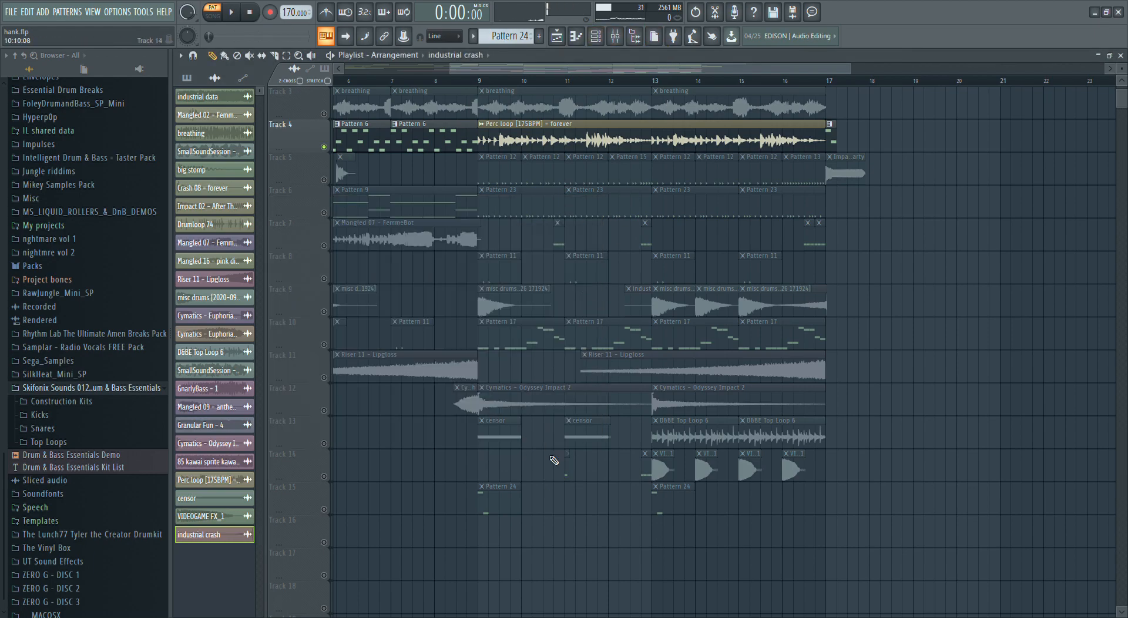
- Open Track 14's Pattern 14 clip, play its drum notes in the piano roll and return to the playlist
double_click(571, 466)
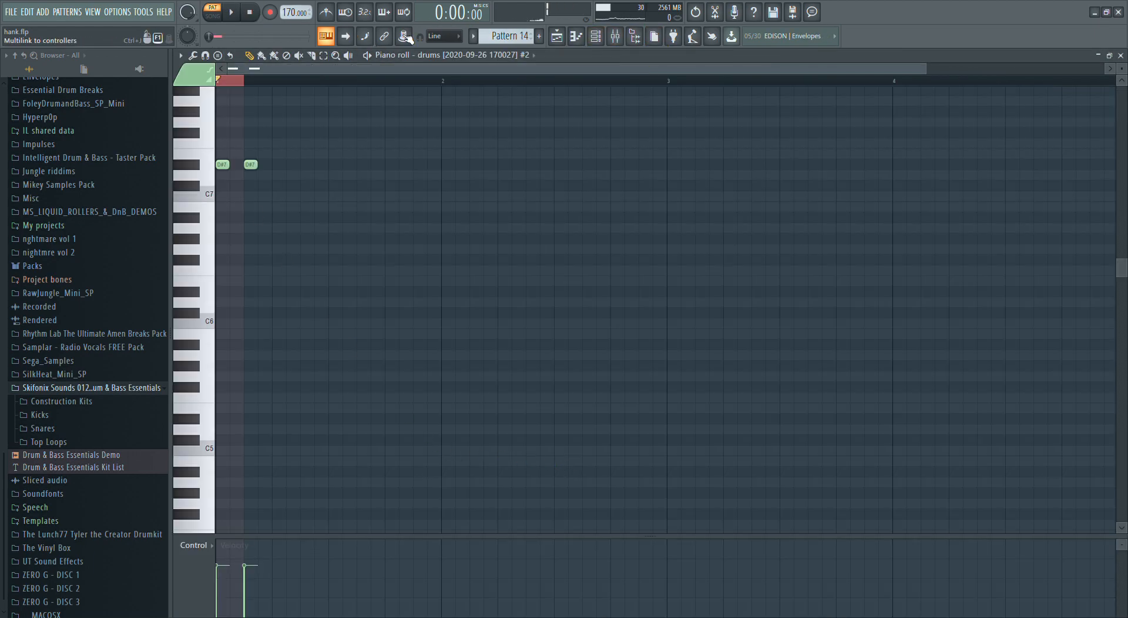
left_click(326, 59)
left_click(325, 93)
left_click(231, 13)
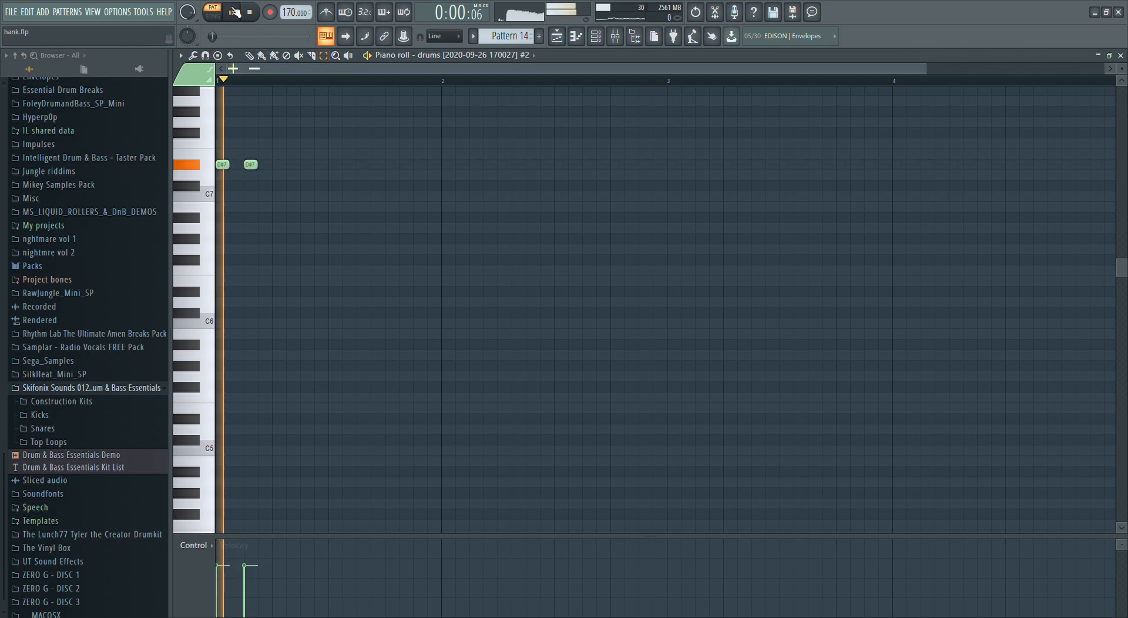
left_click(249, 12)
left_click(557, 37)
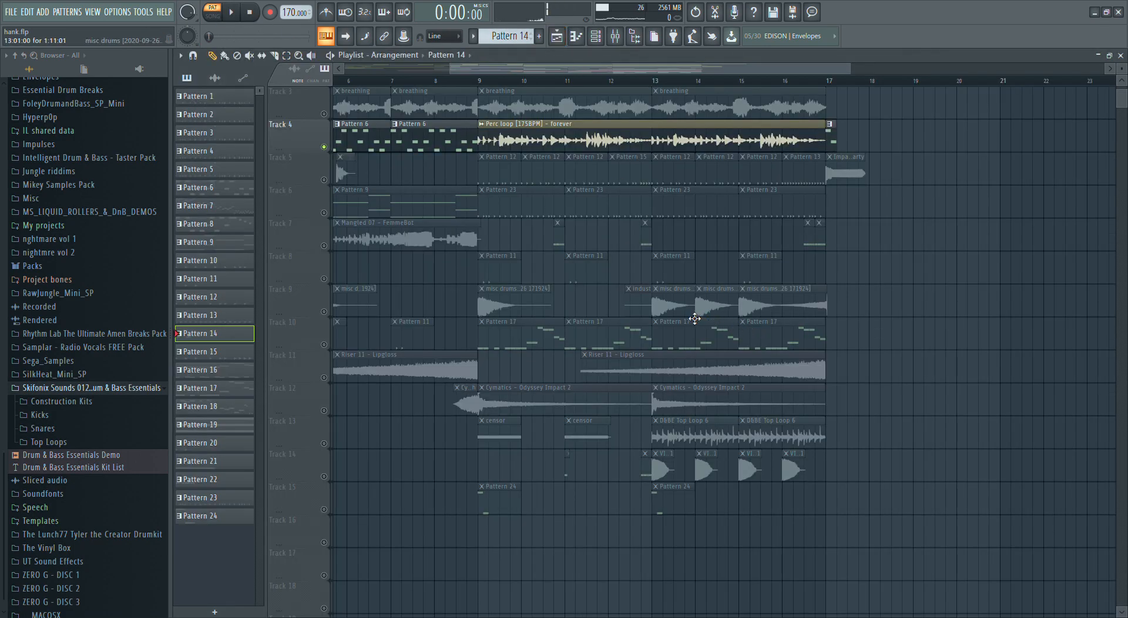
- Open Track 2's Pattern 6 clip in the piano roll, play its 3x Osc notes and return to the playlist
scroll(704, 264, "up", 2)
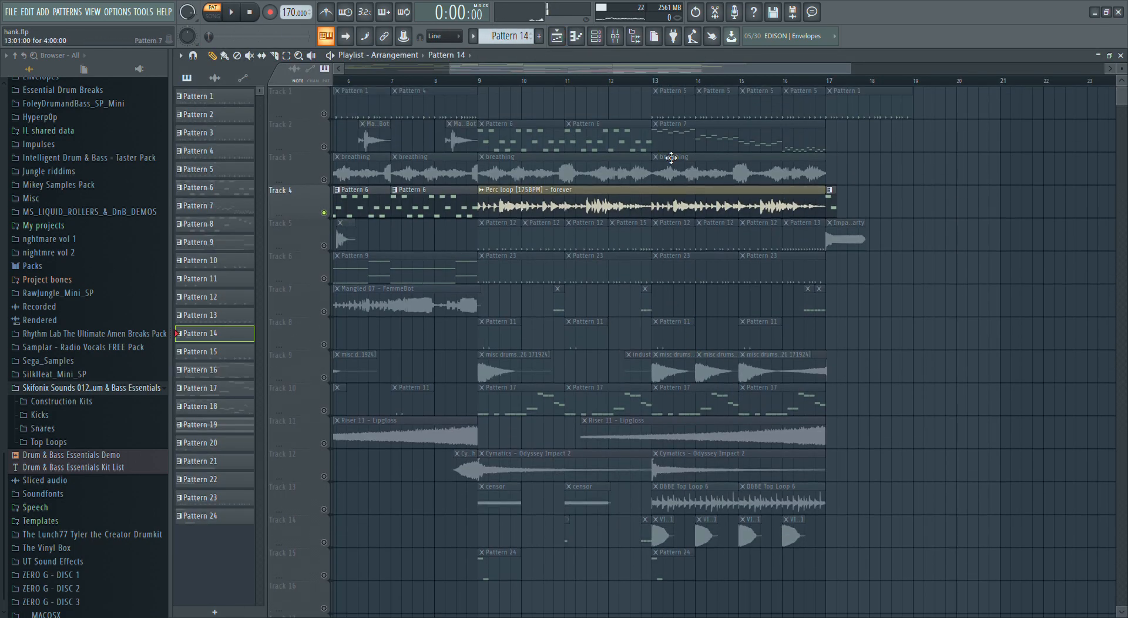
double_click(648, 146)
left_click(231, 12)
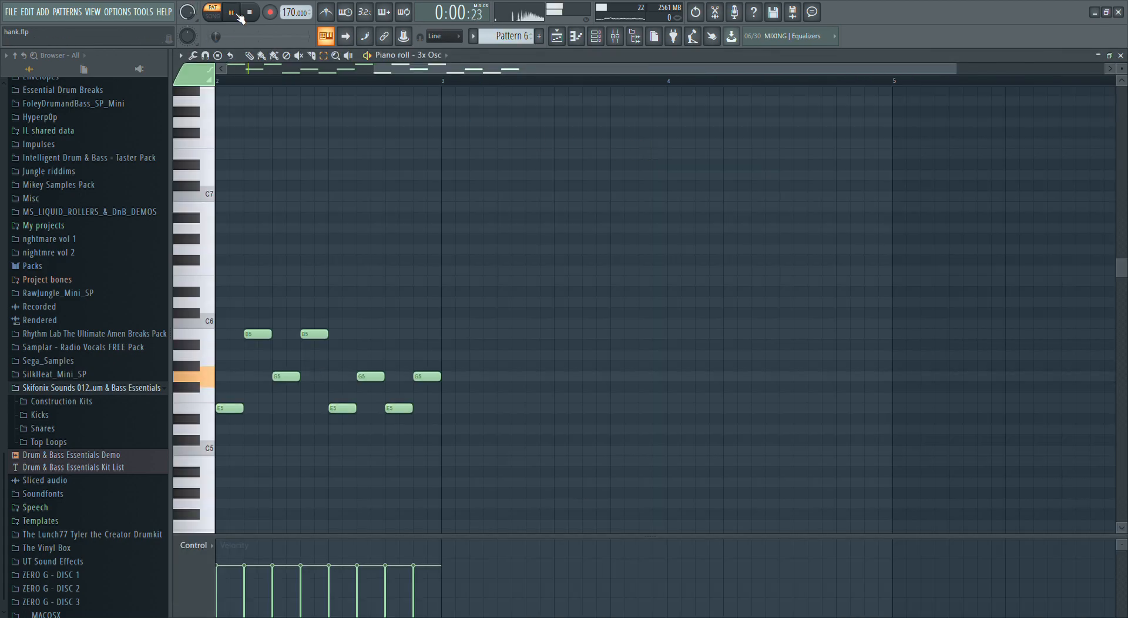
left_click(250, 13)
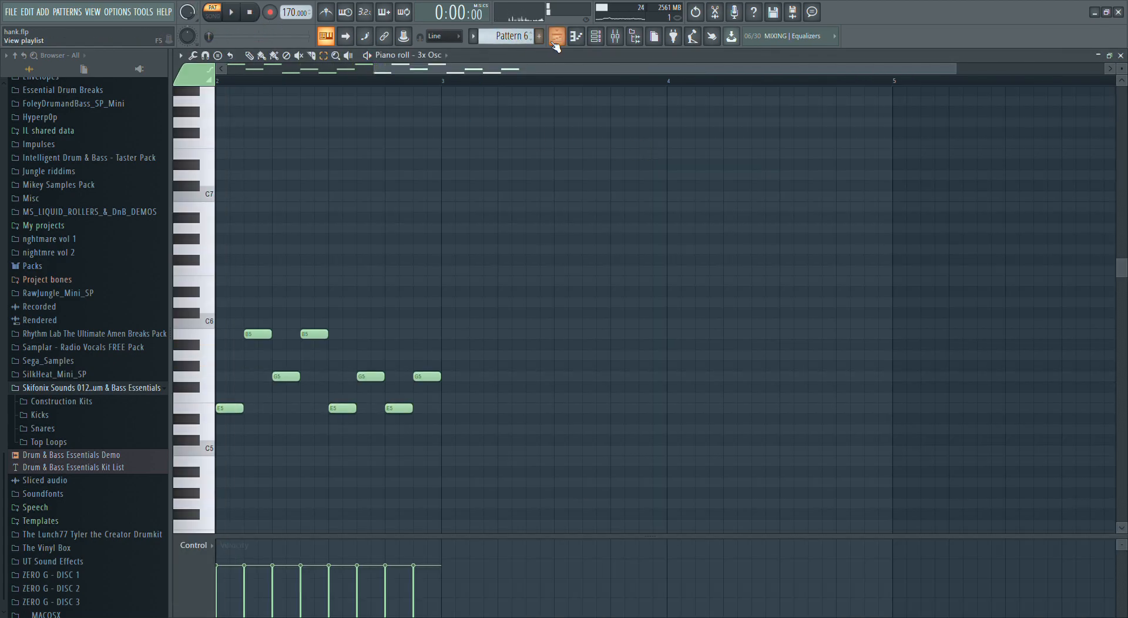
left_click(556, 36)
- Open Track 2's Pattern 7 clip, play and follow its descending 3x Osc notes in the piano roll, and return to the playlist
double_click(674, 125)
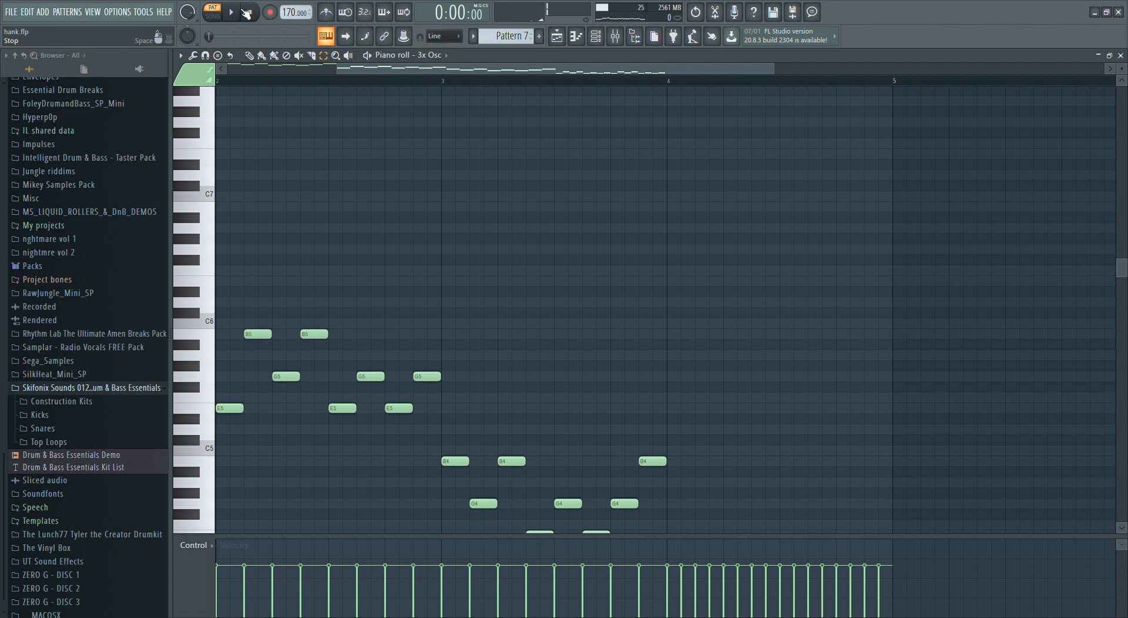
key("space")
scroll(468, 94, "down", 1, "ctrl")
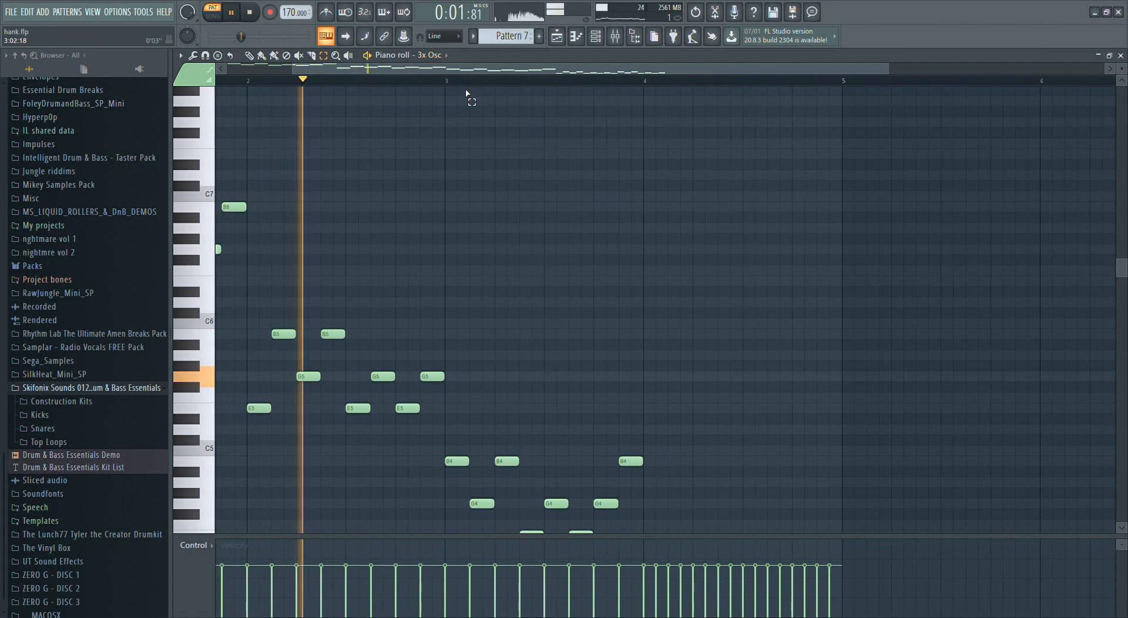
scroll(467, 96, "down", 3)
scroll(462, 72, "down", 3)
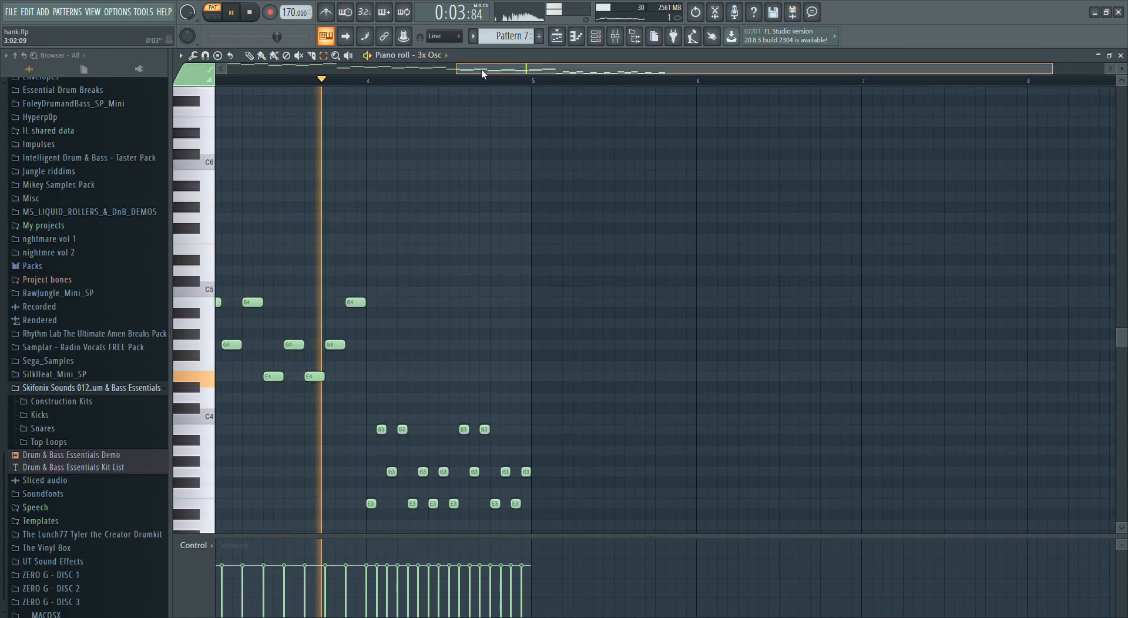
scroll(482, 73, "up", 2)
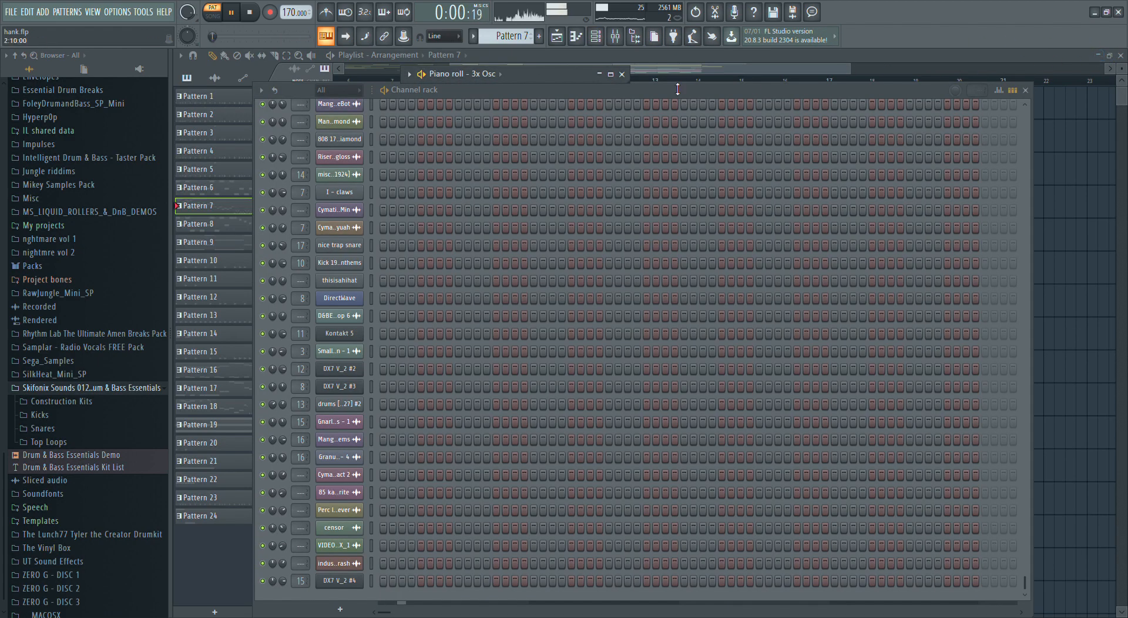
left_click(439, 56)
left_click(249, 11)
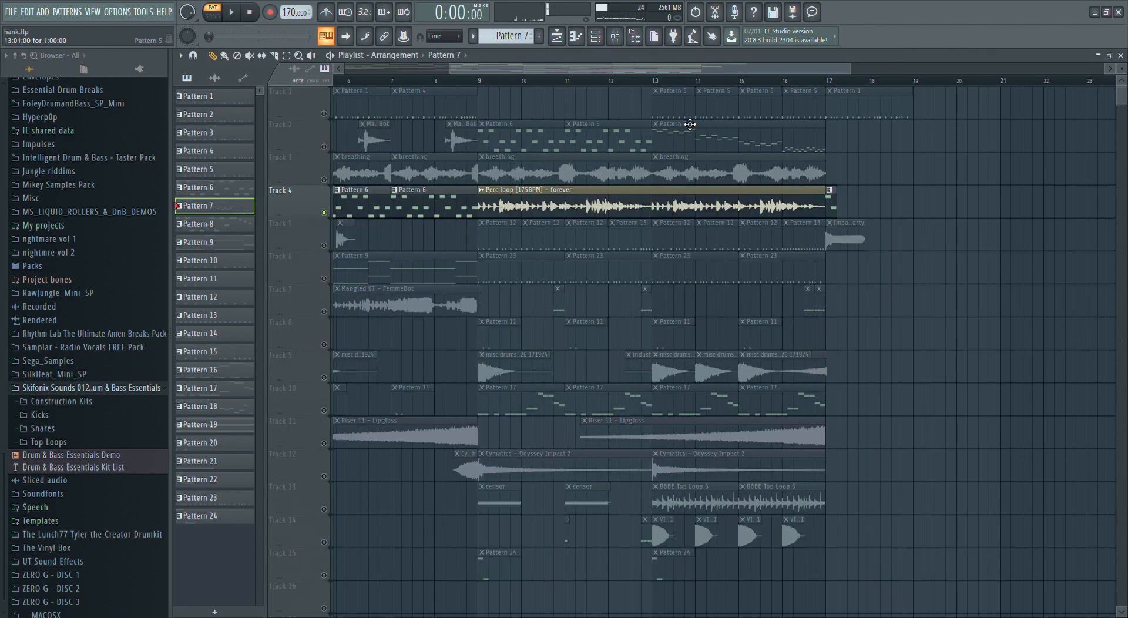
- Open Track 1's Pattern 5 clip, play its nice punchy snare part and return to the playlist
left_click_drag(680, 95, 665, 120)
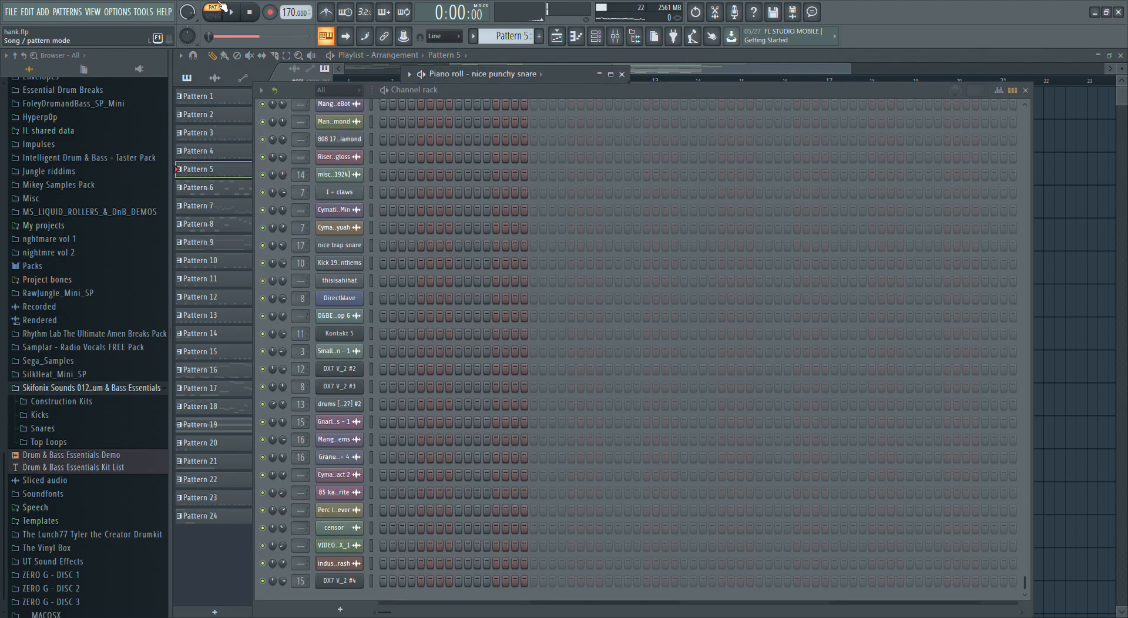
left_click(231, 12)
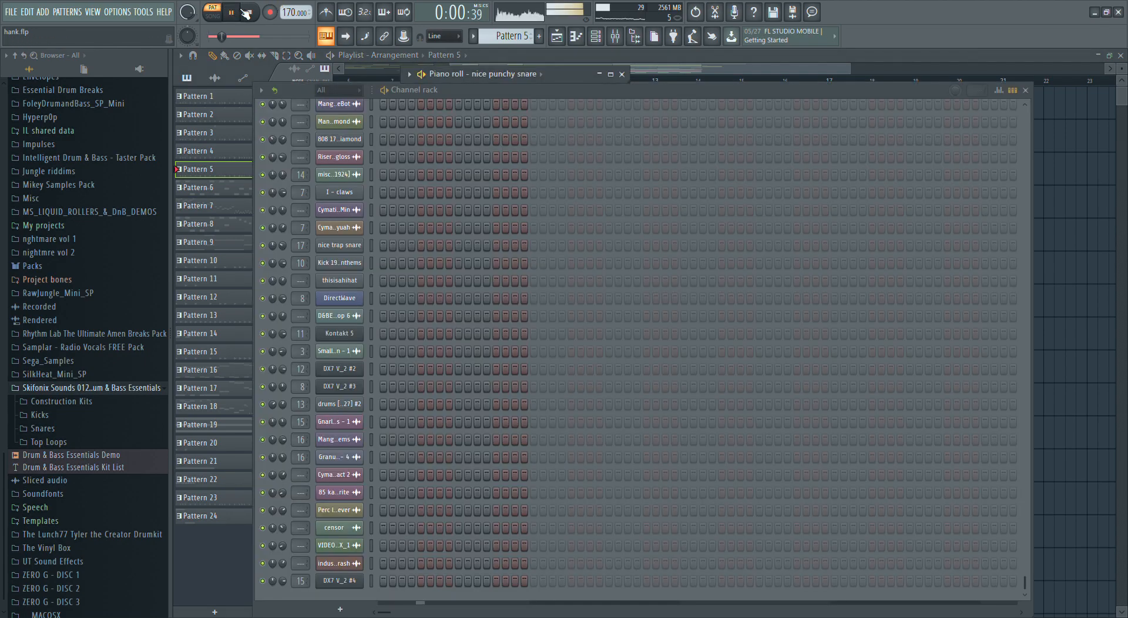
left_click(249, 12)
left_click(646, 79)
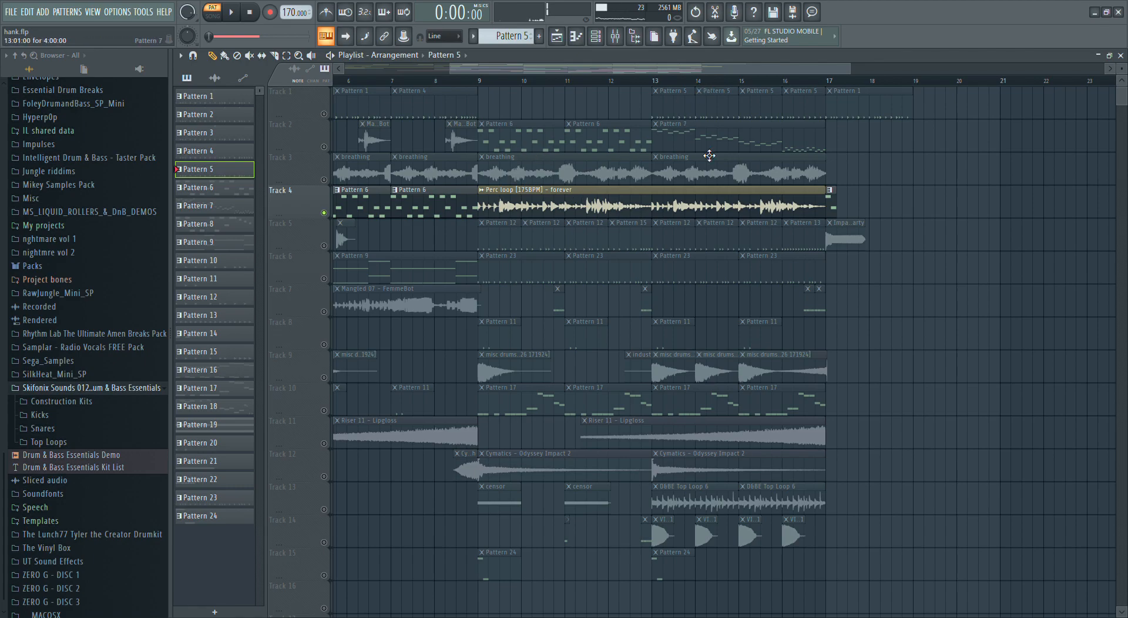
- Select Track 14's VIDEOGAME FX_1 clip as the current audio clip
scroll(760, 171, "down", 2)
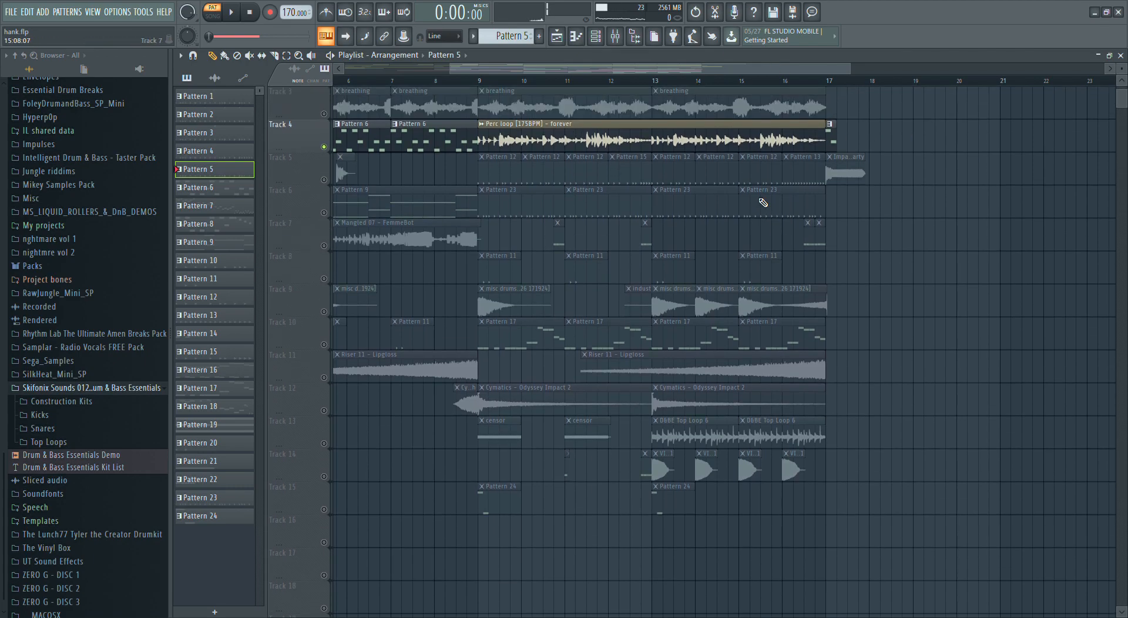
left_click(665, 470)
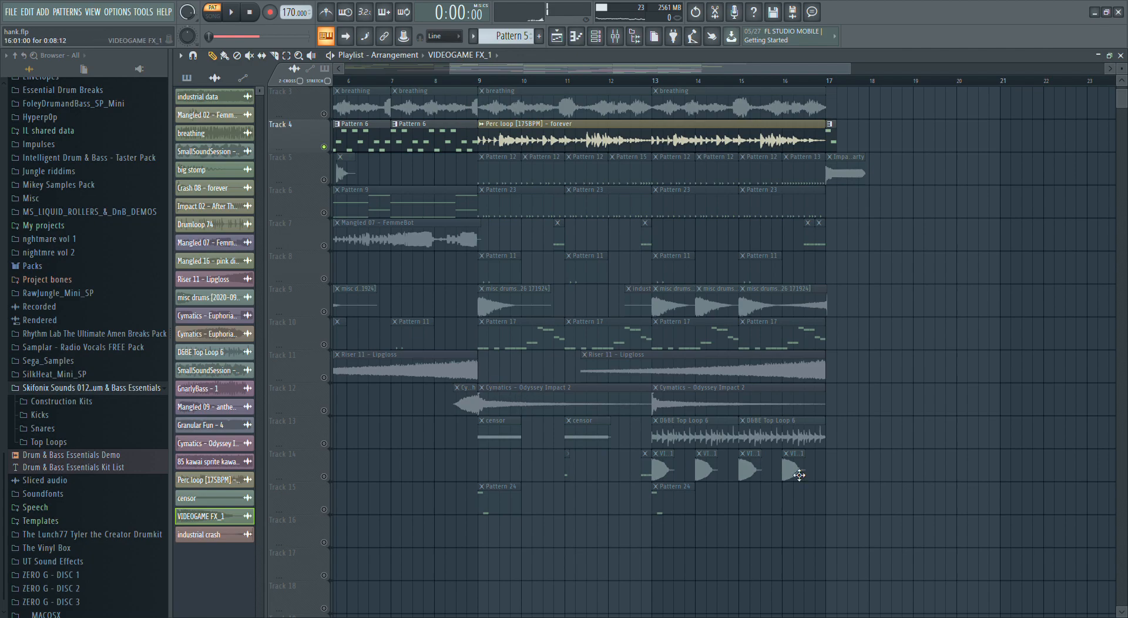
scroll(641, 441, "up", 2)
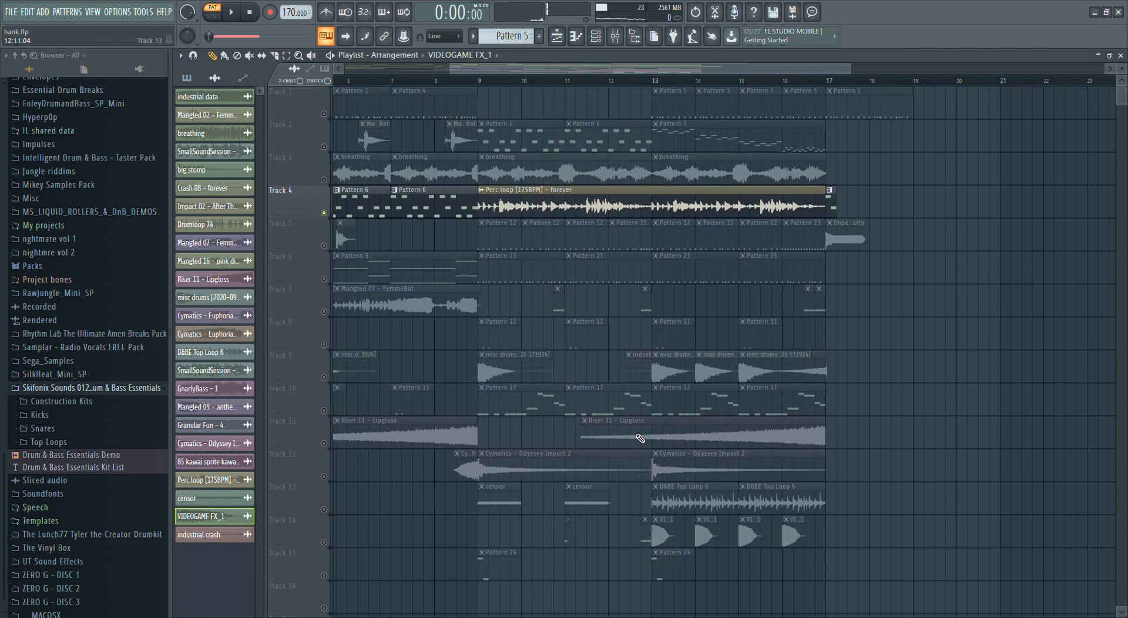
- Open Track 2's first Mangled 02 - FemmeBot clip, listen to its sample and close its settings
left_click_drag(459, 77, 127, 68)
double_click(387, 145)
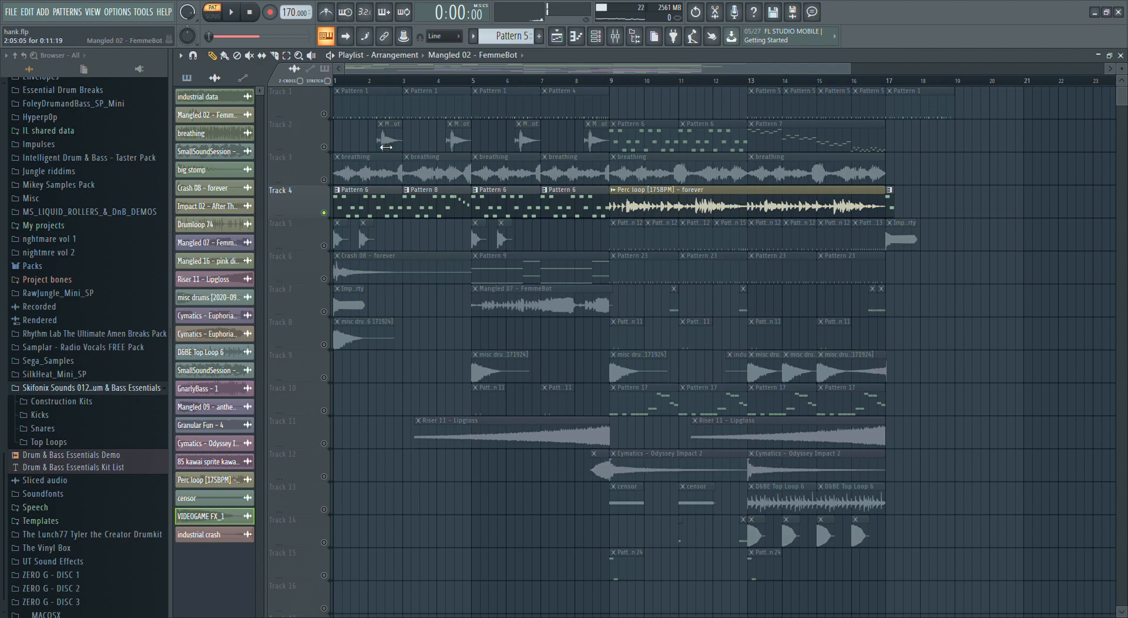
double_click(394, 140)
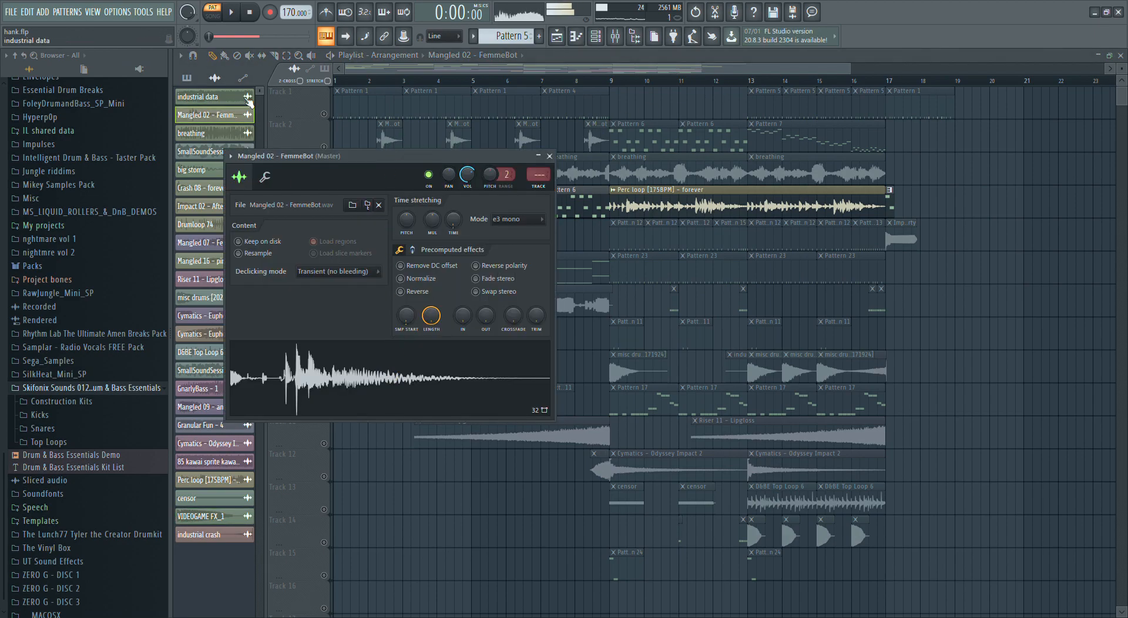
key("Escape")
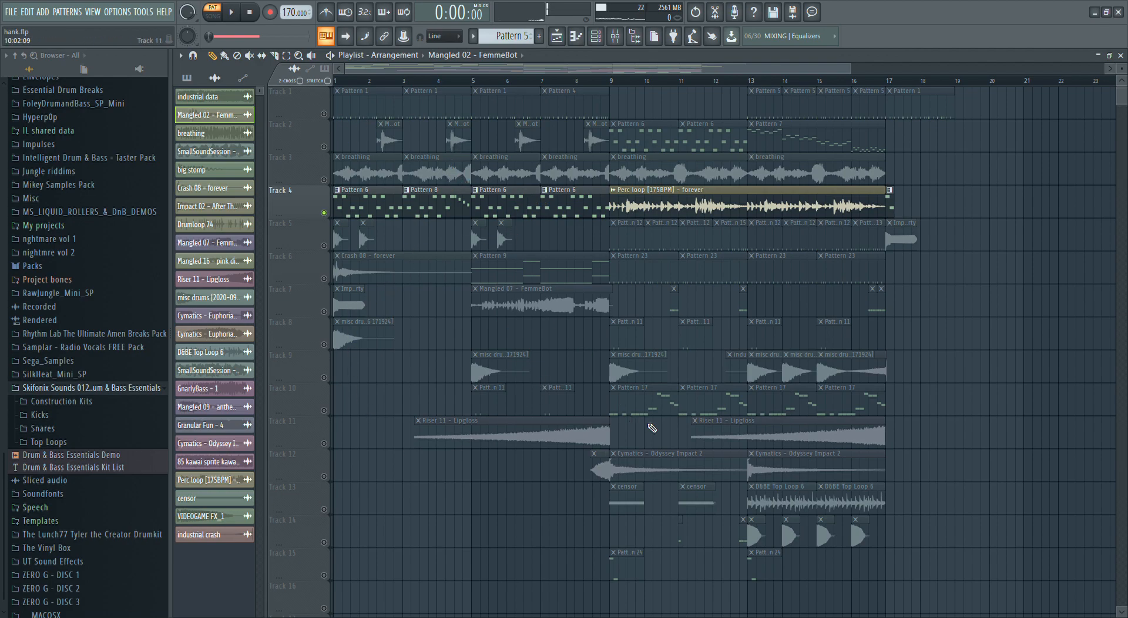
- Inspect the sample settings of Track 12's Euphoria Processed Chant 5 - Hyuah clip and the Impact 02 - After The Afterparty clip
double_click(597, 476)
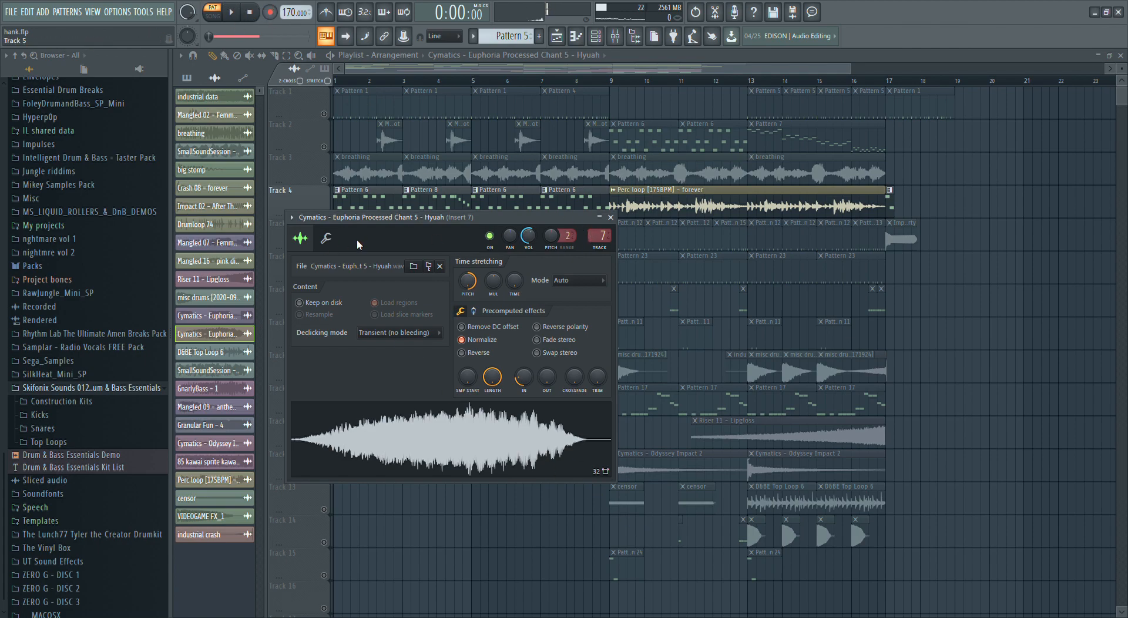
key("Escape")
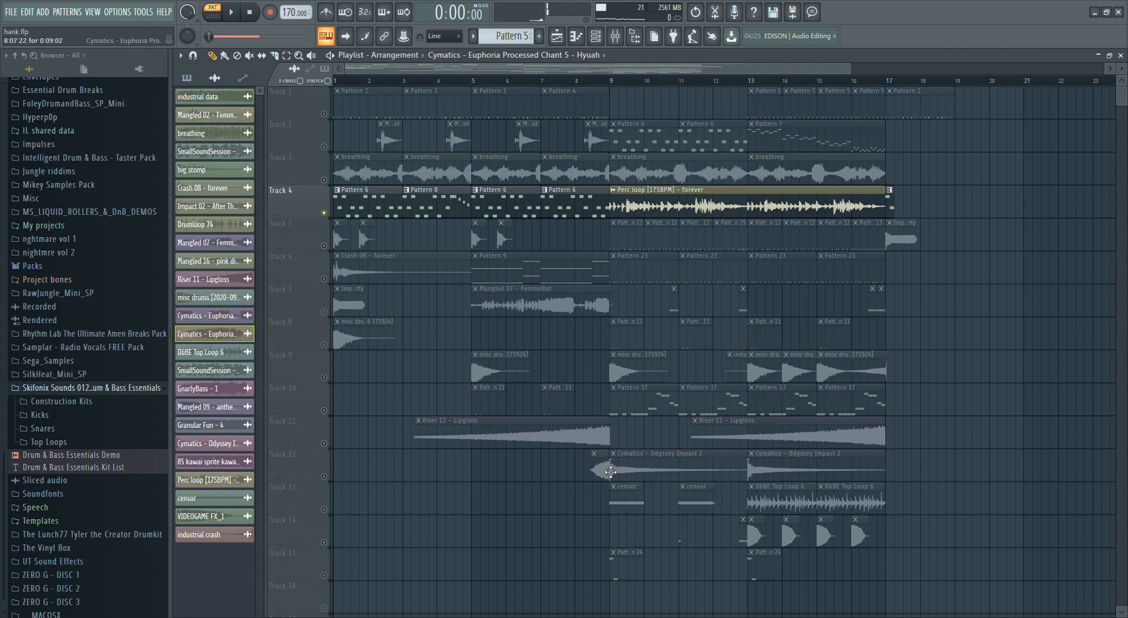
double_click(610, 472)
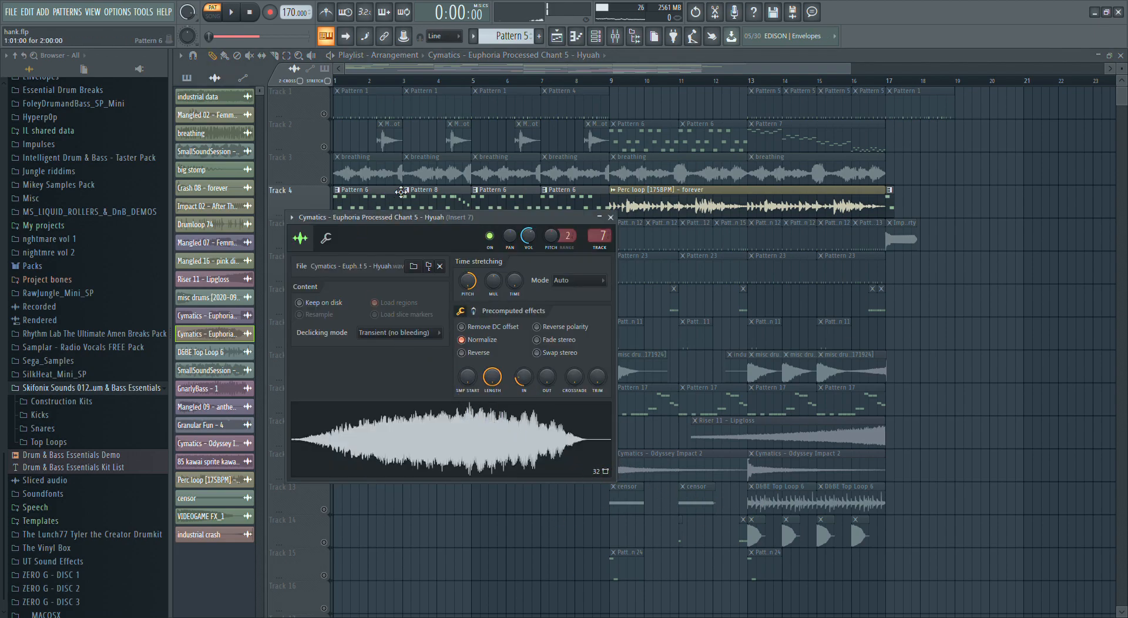
key("Escape")
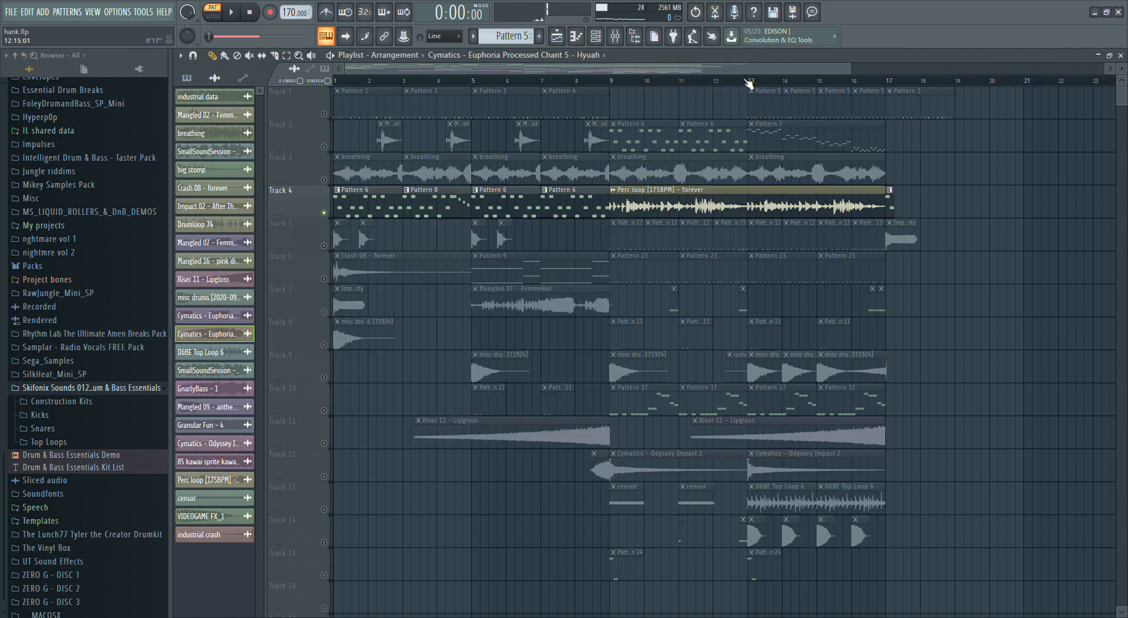
left_click(200, 206)
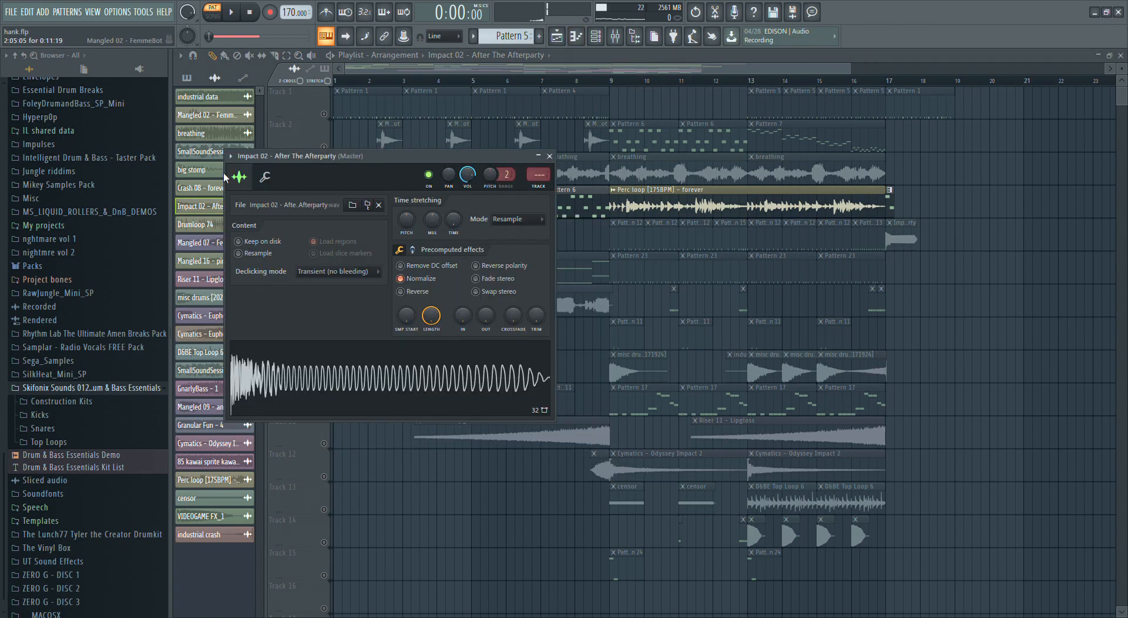
key("Escape")
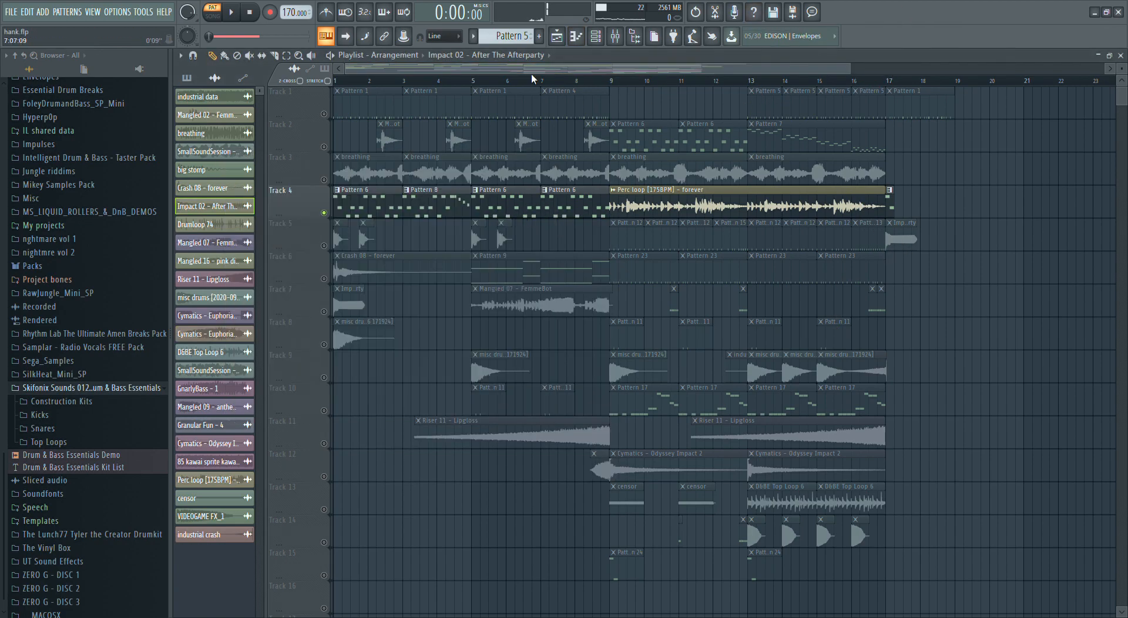
- Take Track 4 out of solo so all tracks are active, and play the full arrangement in song mode
right_click(325, 212)
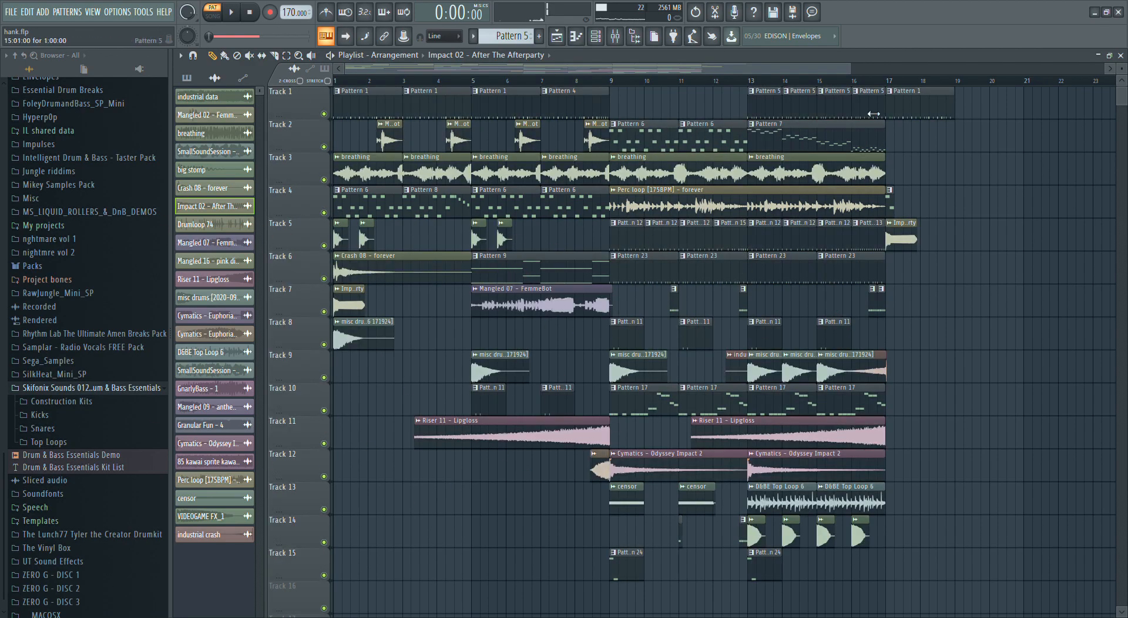
left_click_drag(844, 71, 870, 97)
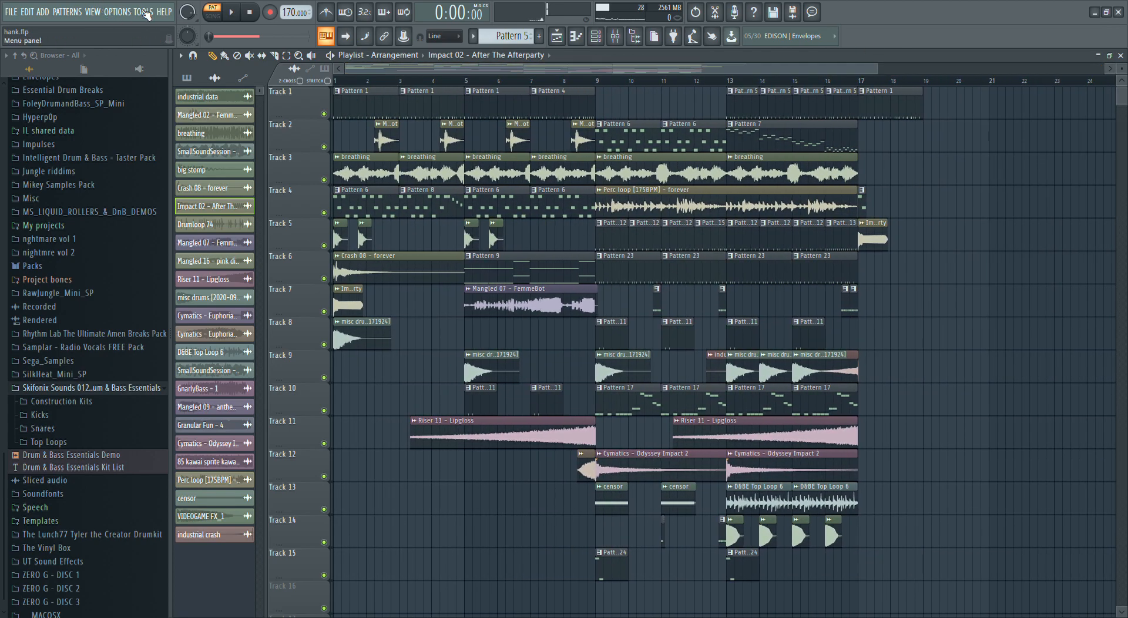
left_click(231, 12)
left_click(232, 14)
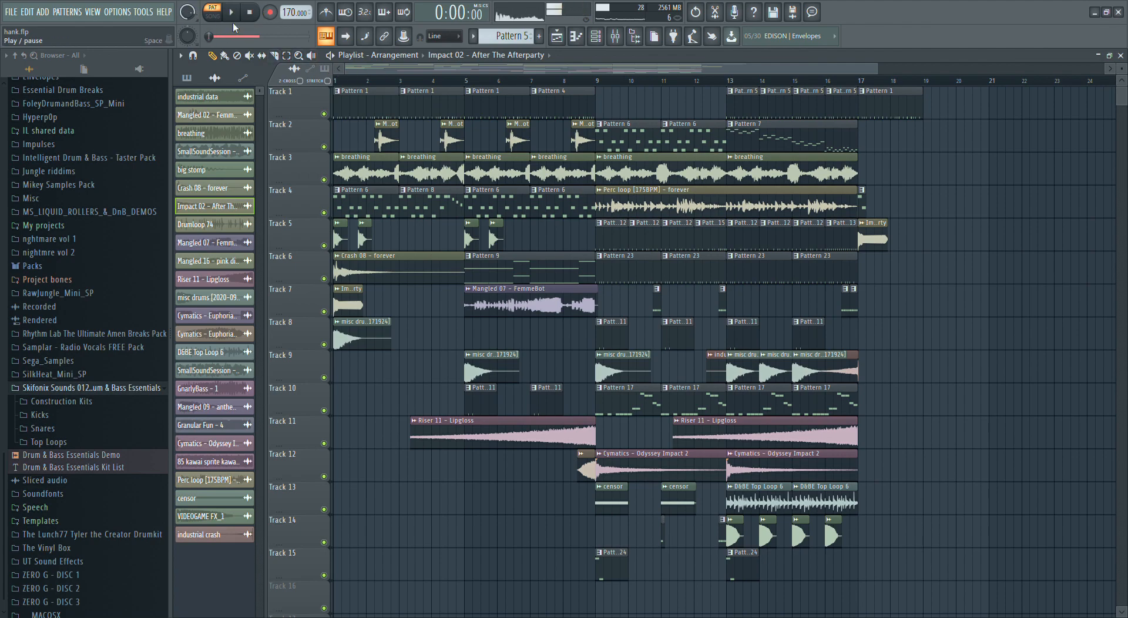
left_click(232, 13)
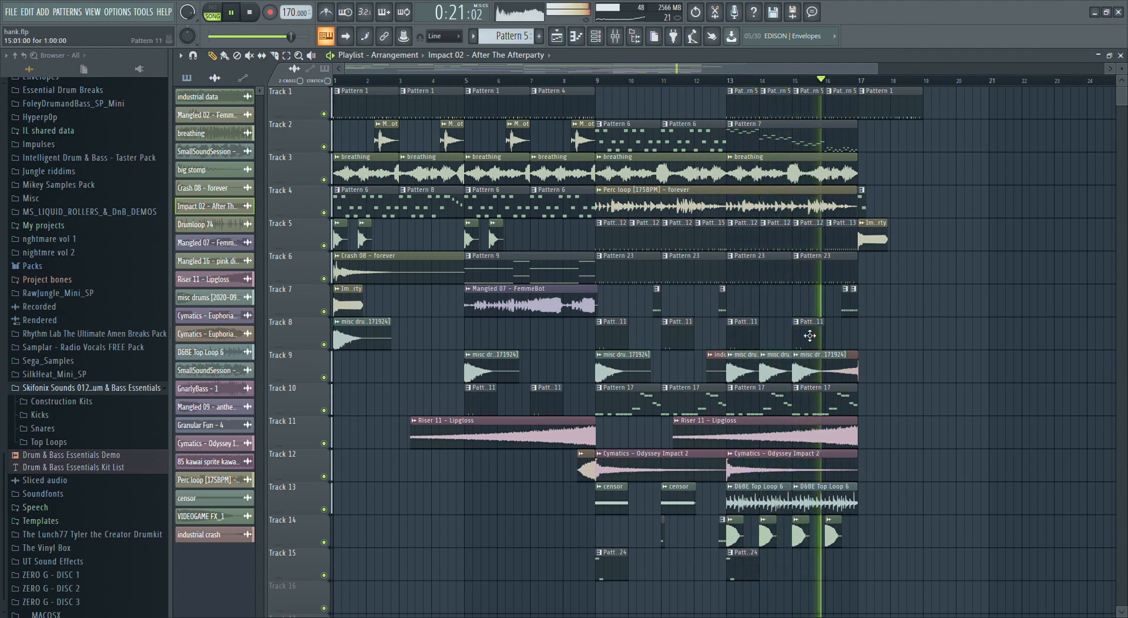
left_click(251, 12)
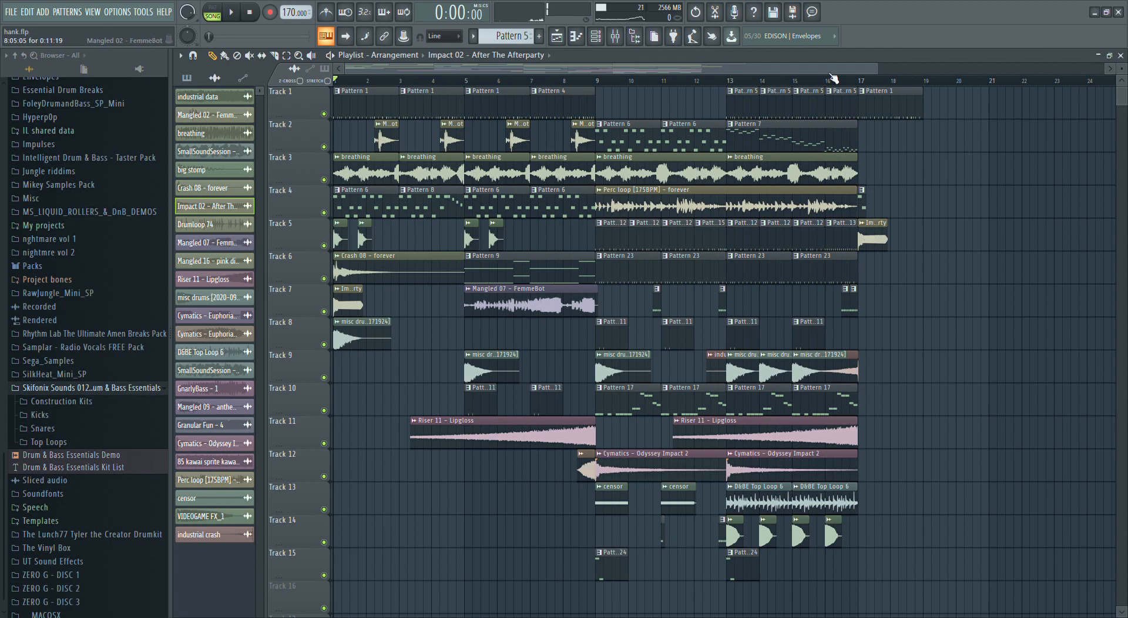
- Show the channel rack, inspect the DirectWave channel's boyfriend chromatic scale sample bank and return to the playlist
left_click_drag(742, 71, 963, 65)
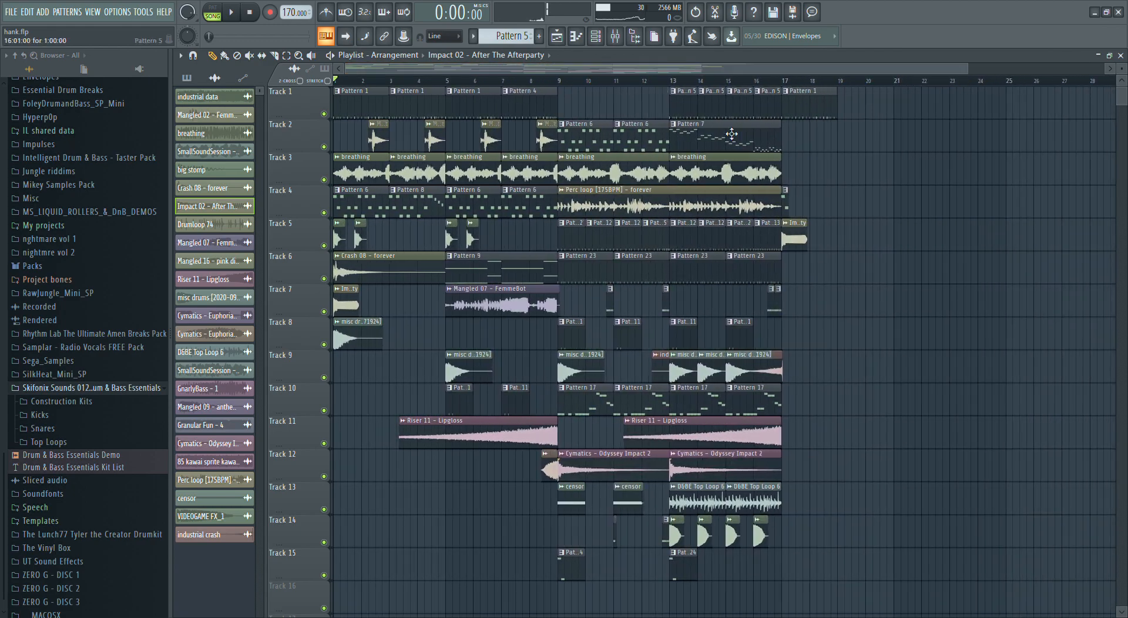
left_click(595, 35)
left_click(347, 355)
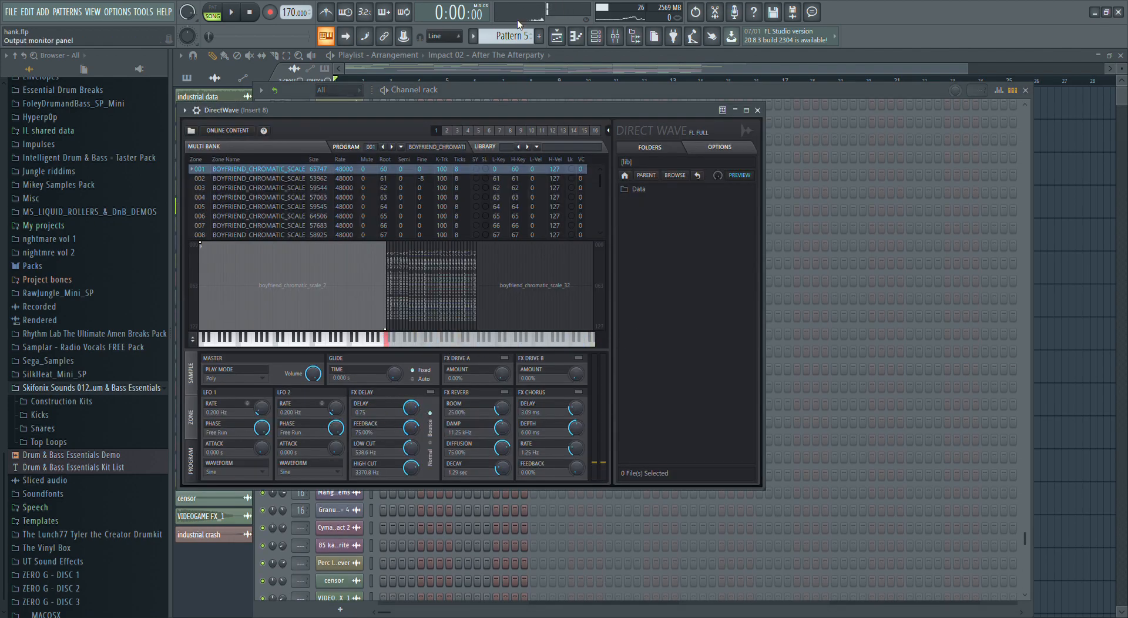
left_click(591, 89)
left_click(598, 58)
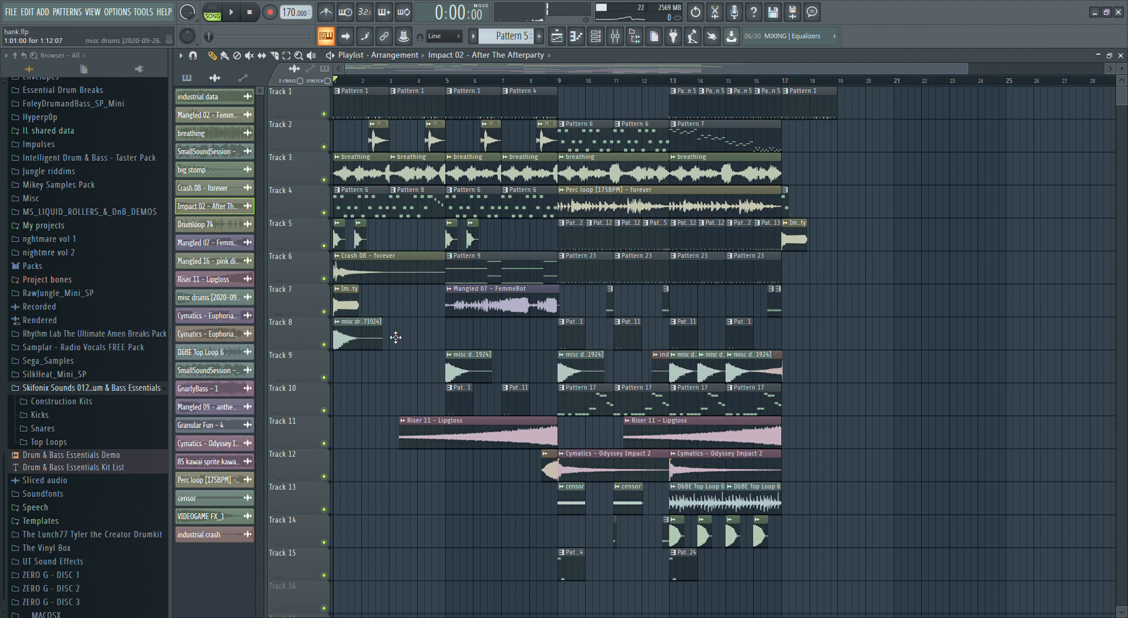
- Start and stop song playback, and examine bars 1 to 16 of the arrangement more closely
key("space")
key("space")
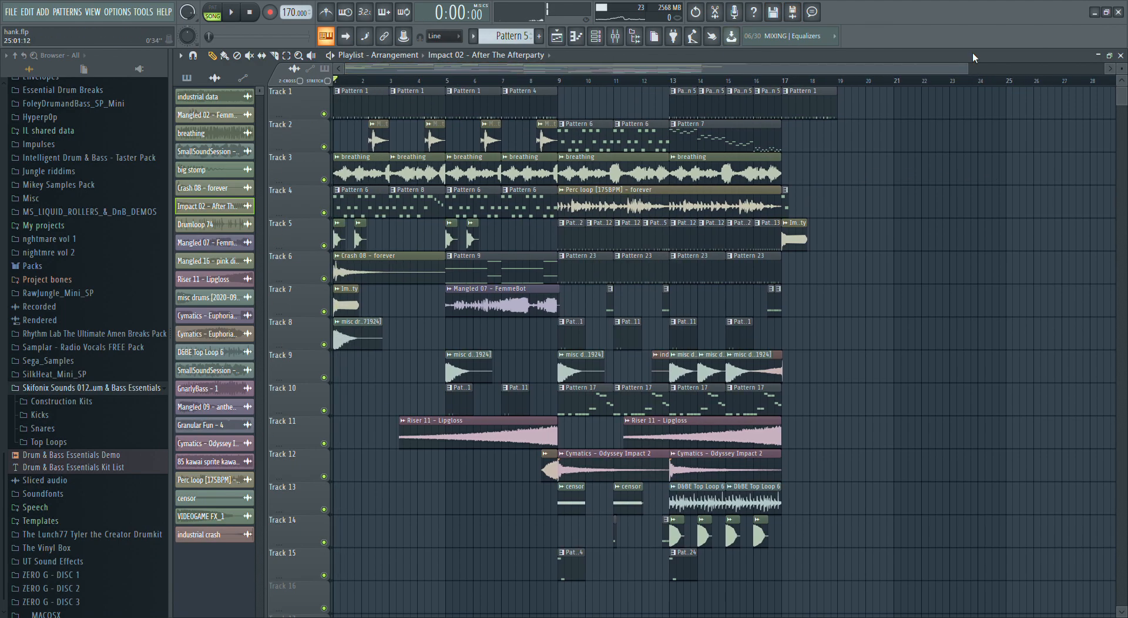
left_click_drag(971, 66, 684, 58)
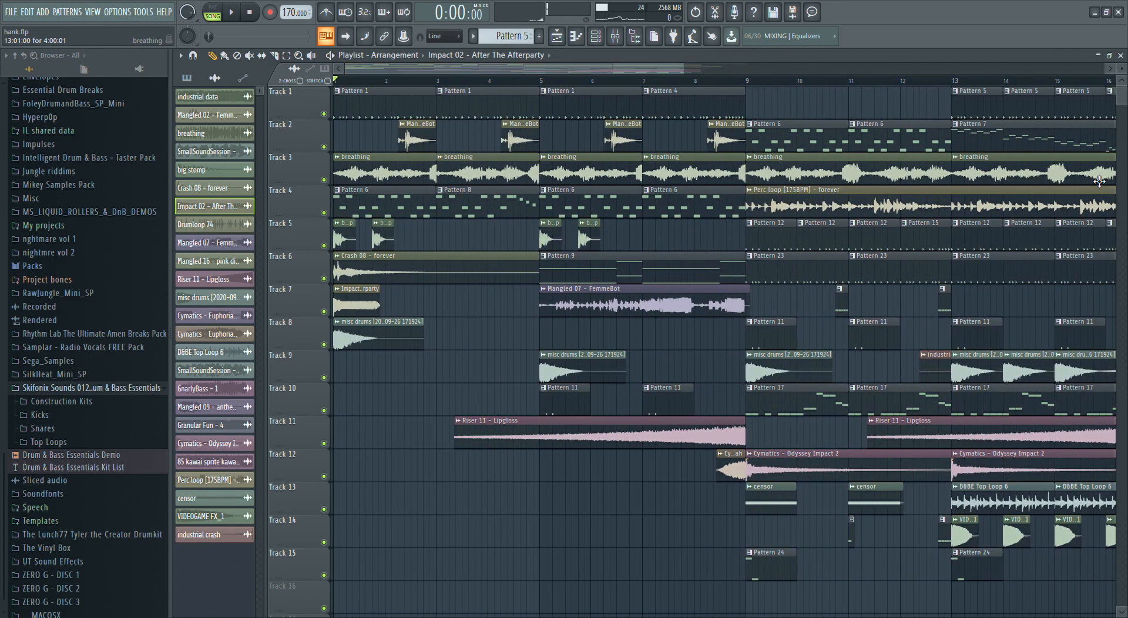